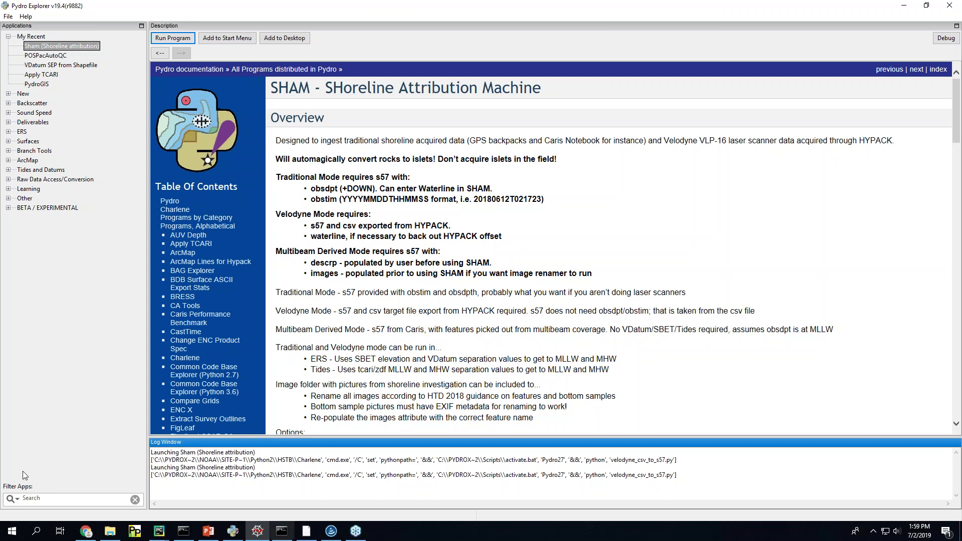
Step: Open the Sham (Shoreline attribution) entry under Raw Data Access/Conversion
left_click(8, 180)
left_click(45, 209)
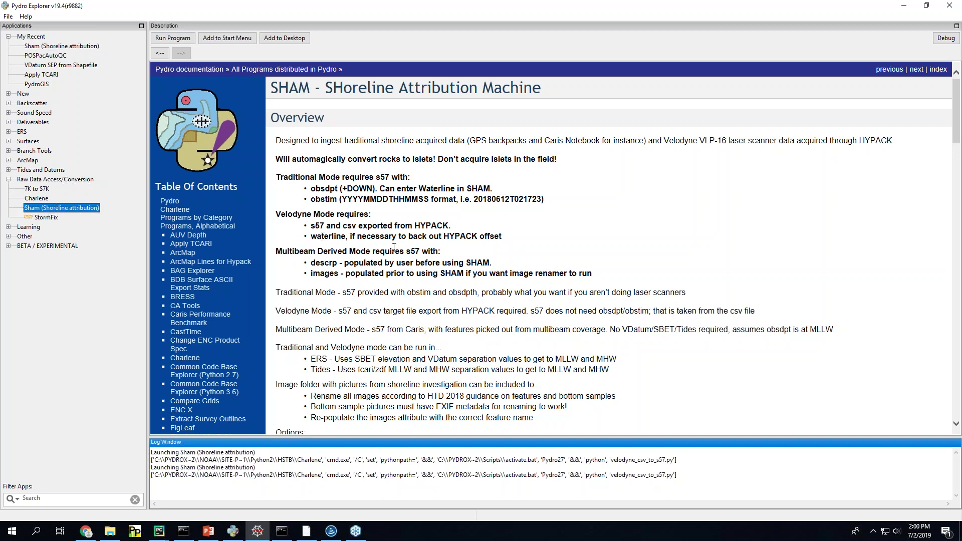
scroll(396, 330, "down", 15)
scroll(395, 331, "down", 8)
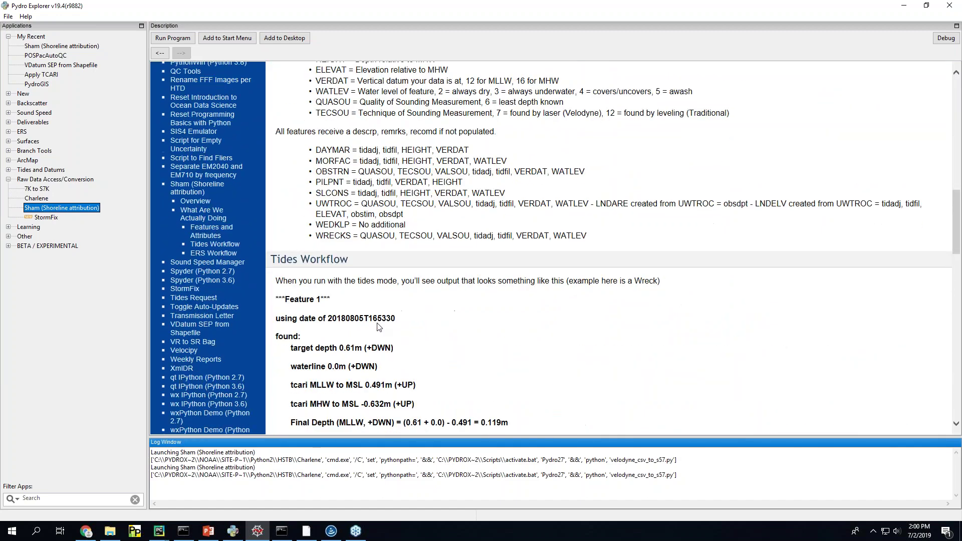
scroll(381, 325, "up", 10)
scroll(380, 326, "up", 15)
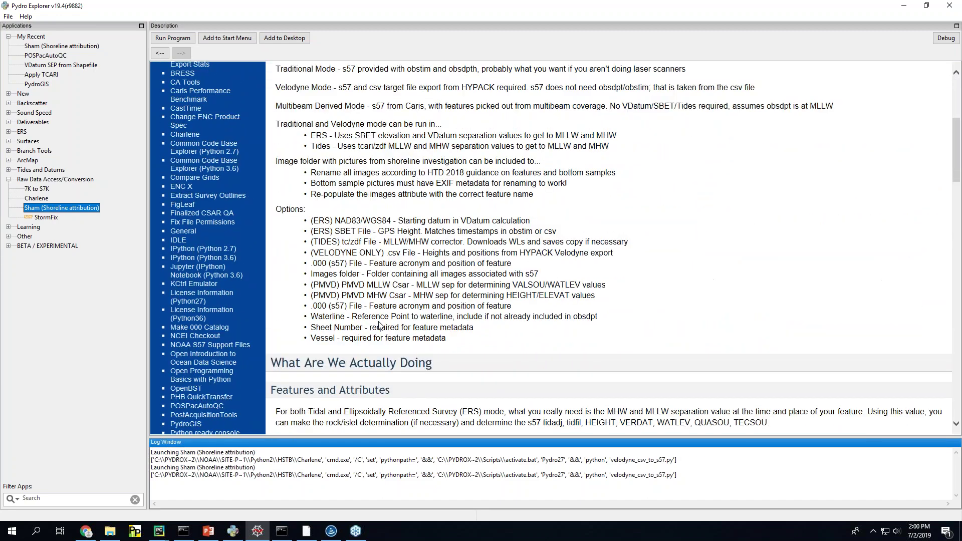
Step: Scroll the SHAM documentation down to Tides and ERS Workflow, then back to the Overview
scroll(379, 326, "down", 7)
scroll(397, 326, "down", 5)
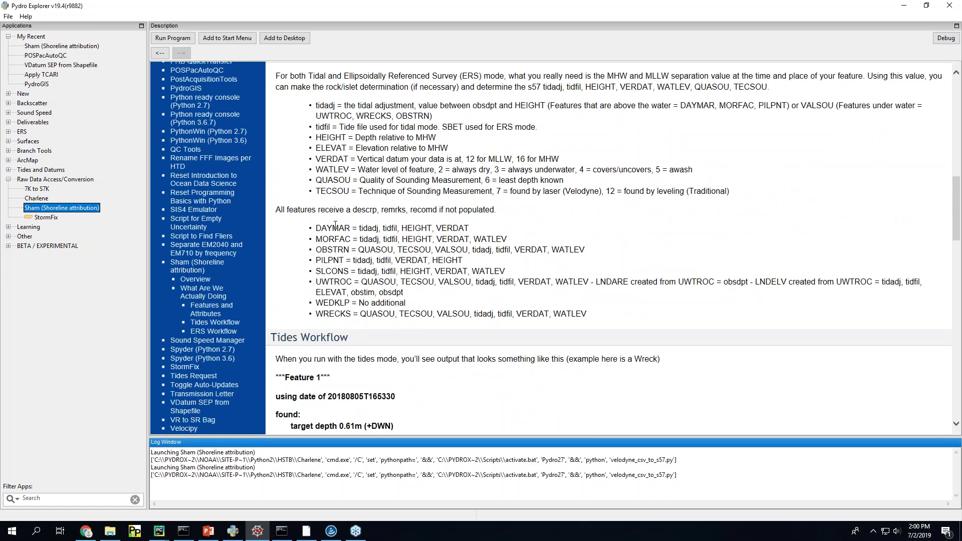
scroll(371, 330, "down", 10)
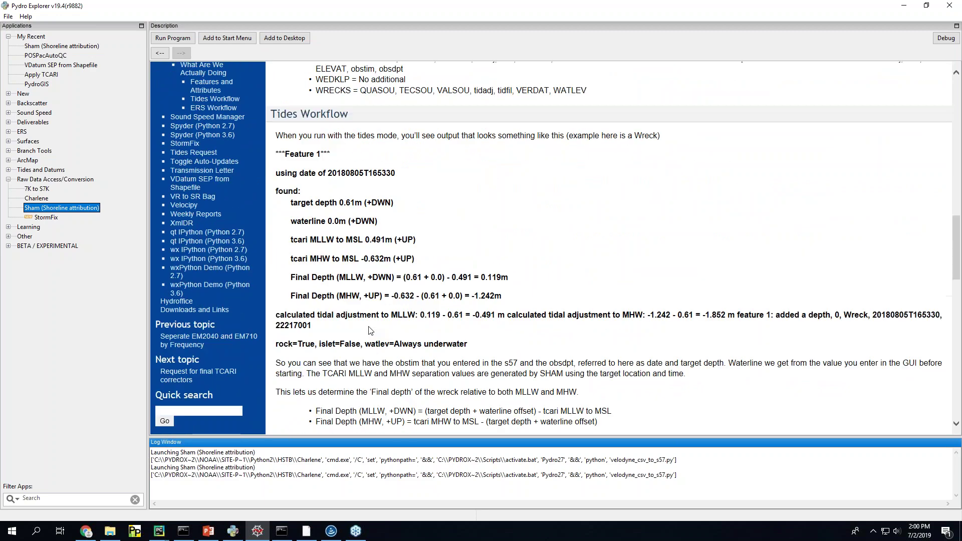
scroll(371, 331, "down", 20)
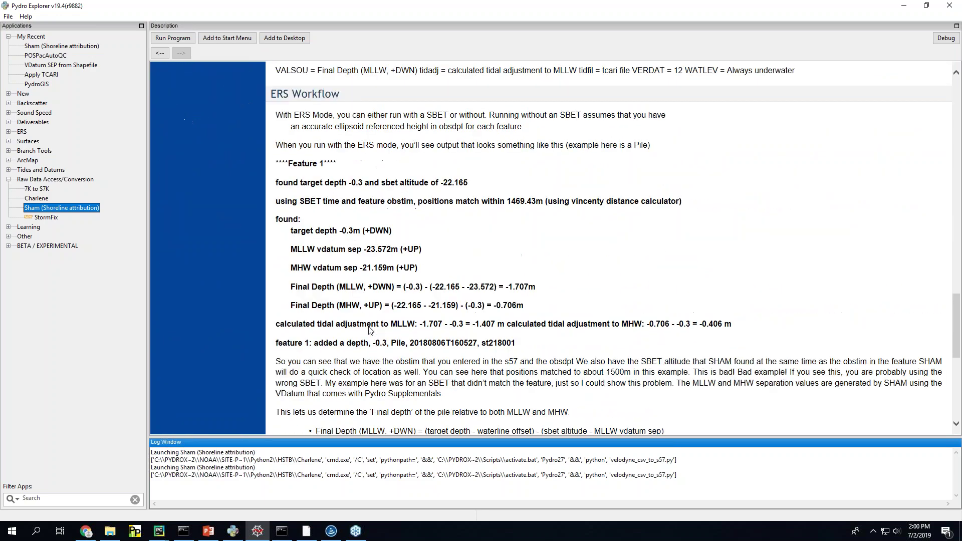
scroll(370, 329, "down", 3)
scroll(369, 329, "up", 20)
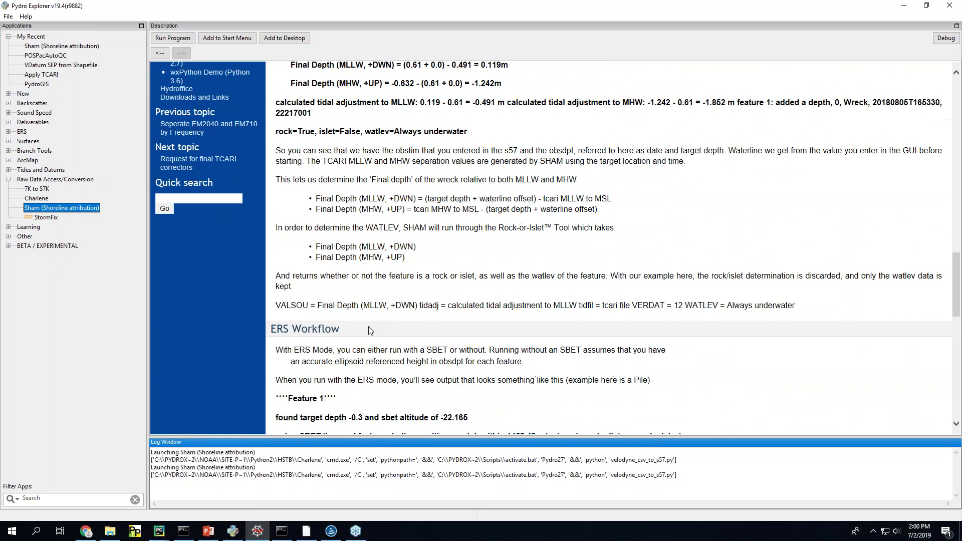
scroll(370, 329, "up", 20)
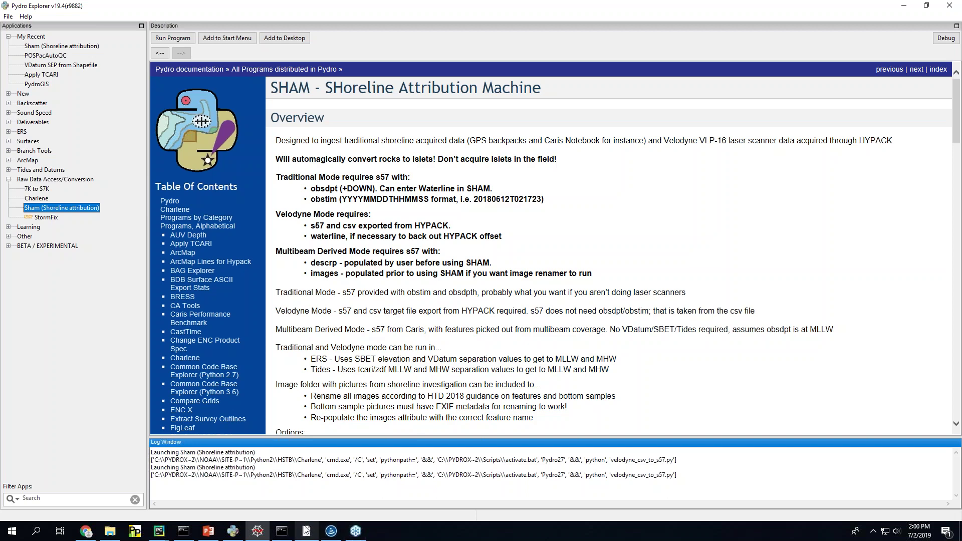
Step: Minimize Pydro Explorer and bring the SHAM window to the front
left_click_drag(724, 4, 636, 104)
key("super+Down")
left_click(139, 313)
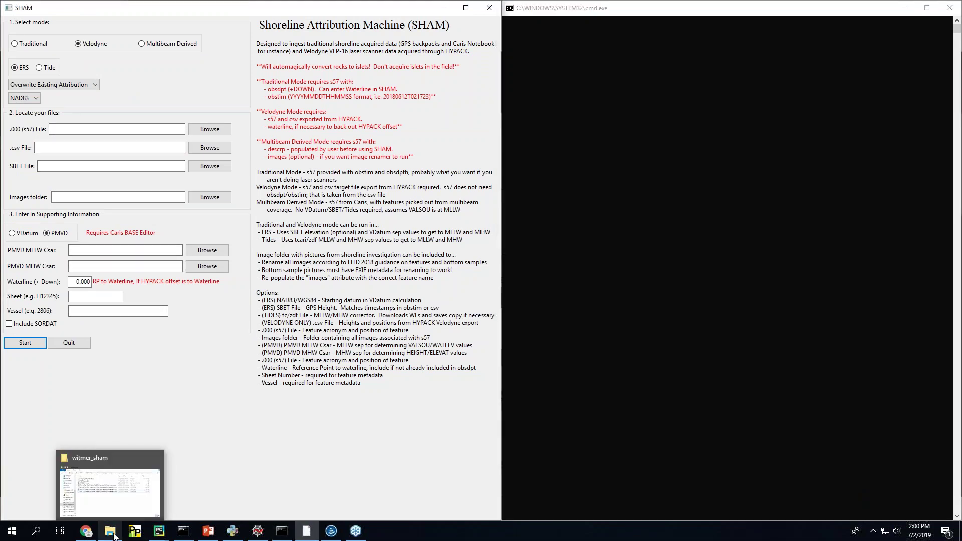
left_click(121, 502)
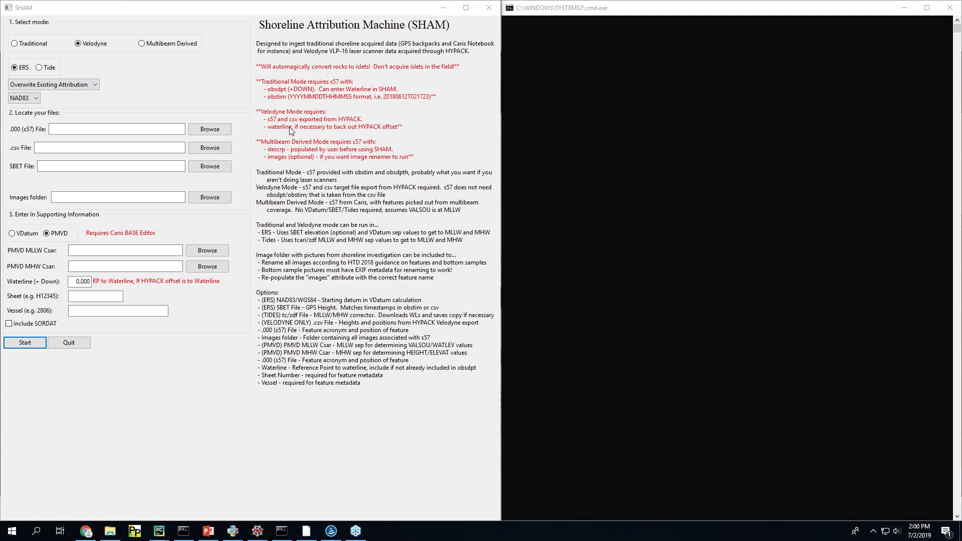
Step: Switch SHAM to Traditional mode and enlarge its window
left_click(32, 44)
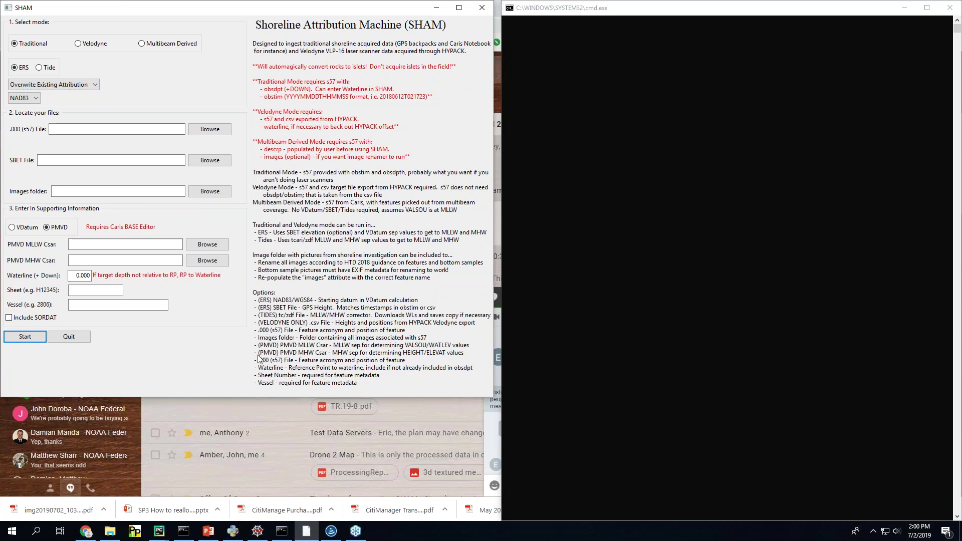
left_click_drag(255, 396, 264, 523)
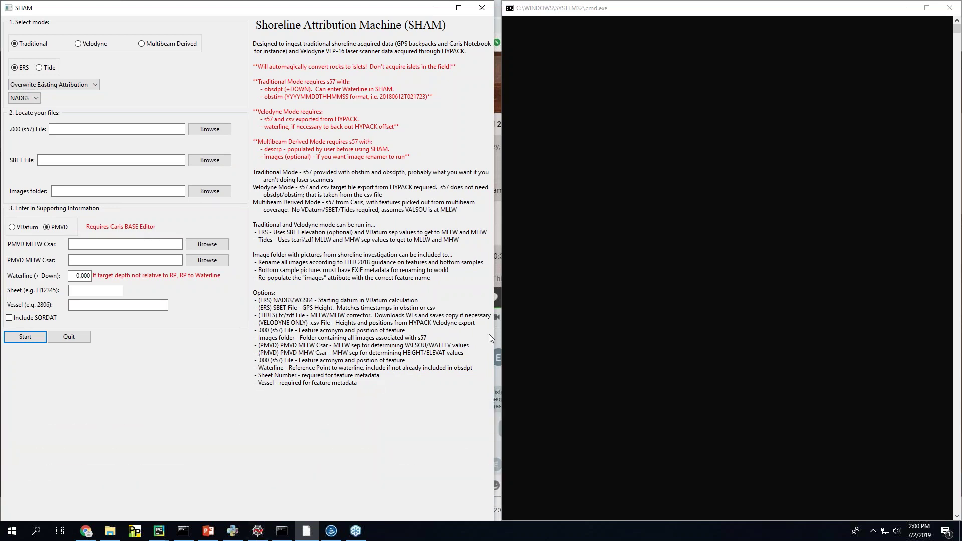
left_click_drag(499, 334, 504, 337)
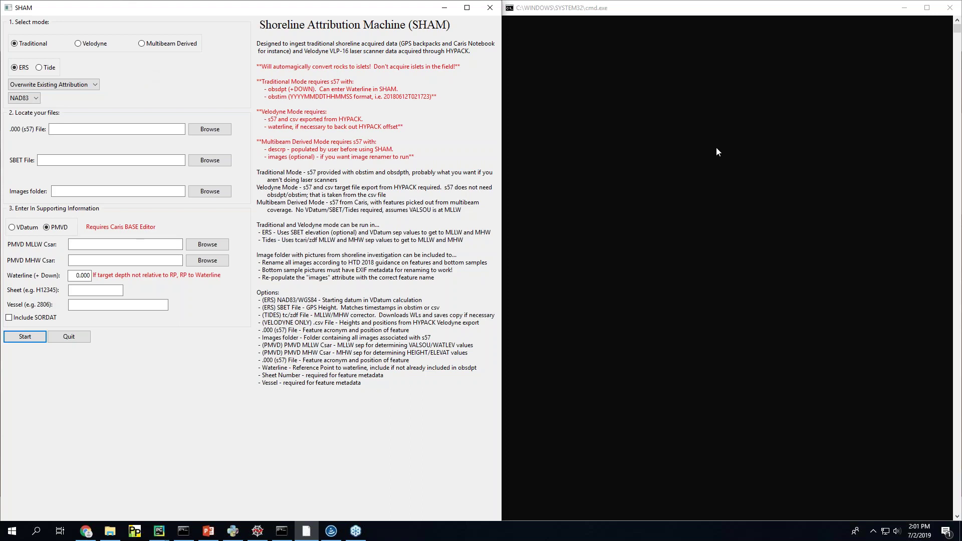
Step: Select Tide corrections, enlarge the SHAM window, and show the tides test-data folder in File Explorer
left_click(40, 67)
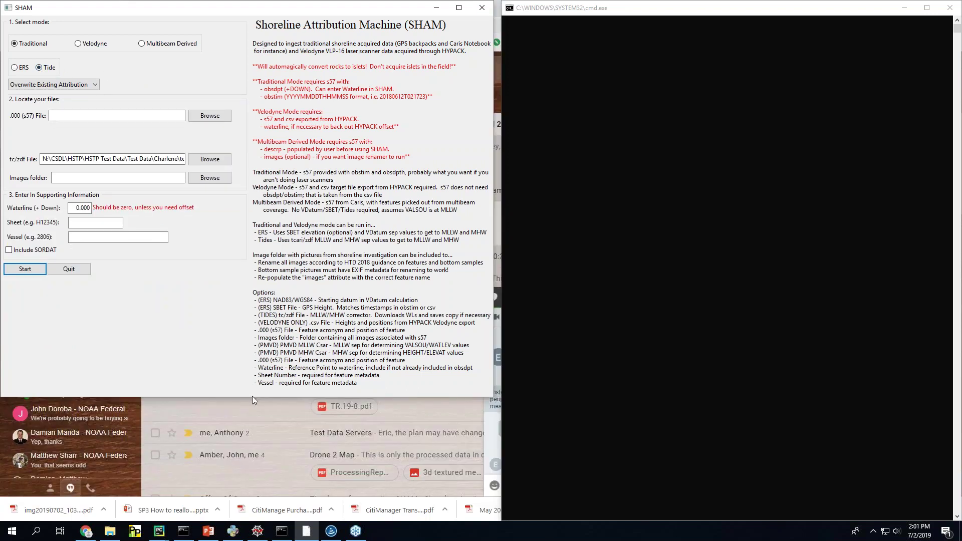
left_click_drag(251, 397, 263, 516)
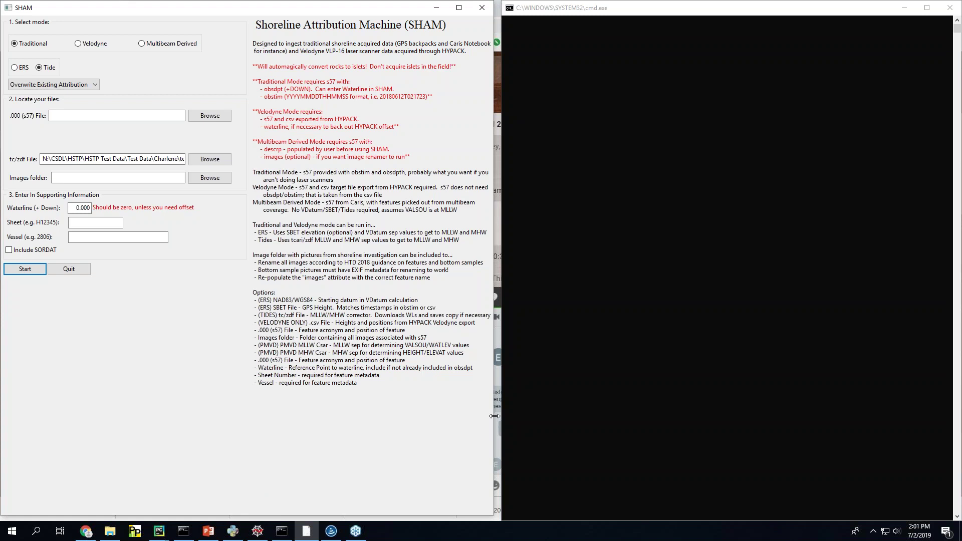
left_click_drag(493, 417, 506, 417)
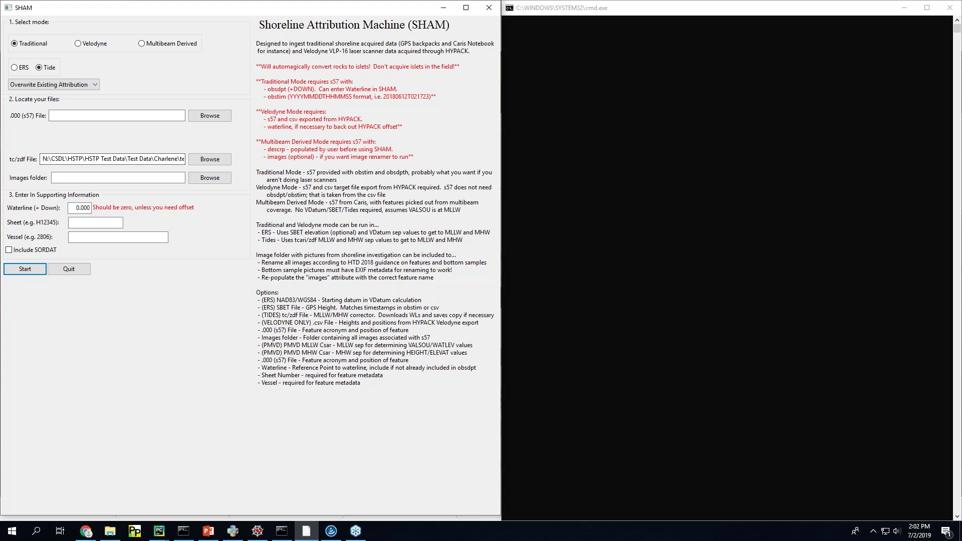
key("super+e")
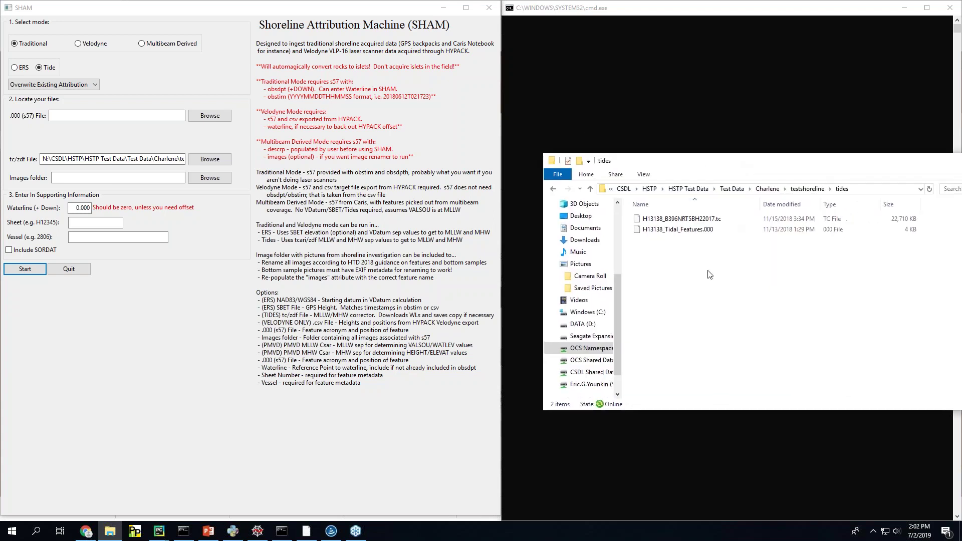
left_click(693, 229)
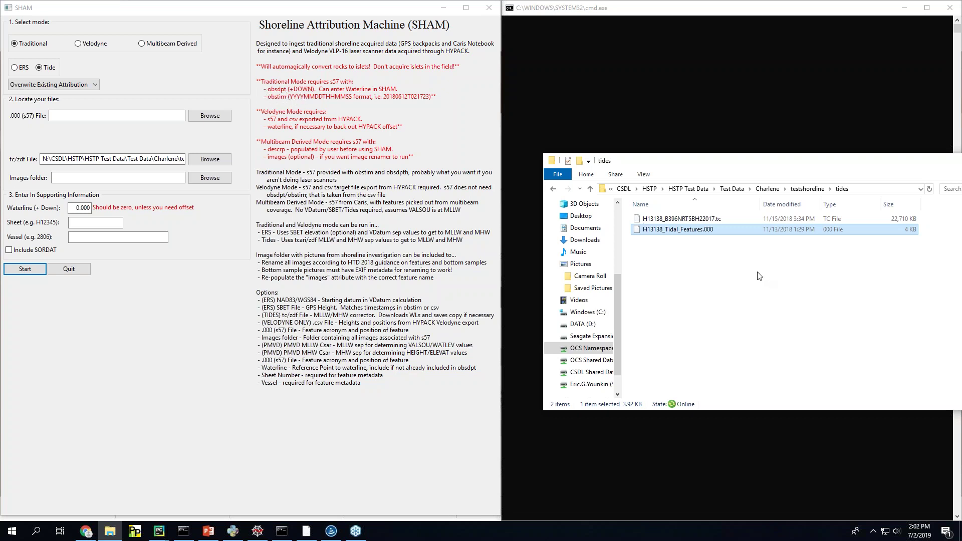
Step: Set the .000 features file to H13138_Tidal_Features.000 from the tides folder
left_click(861, 189)
left_click_drag(210, 158, 122, 116)
left_click(210, 115)
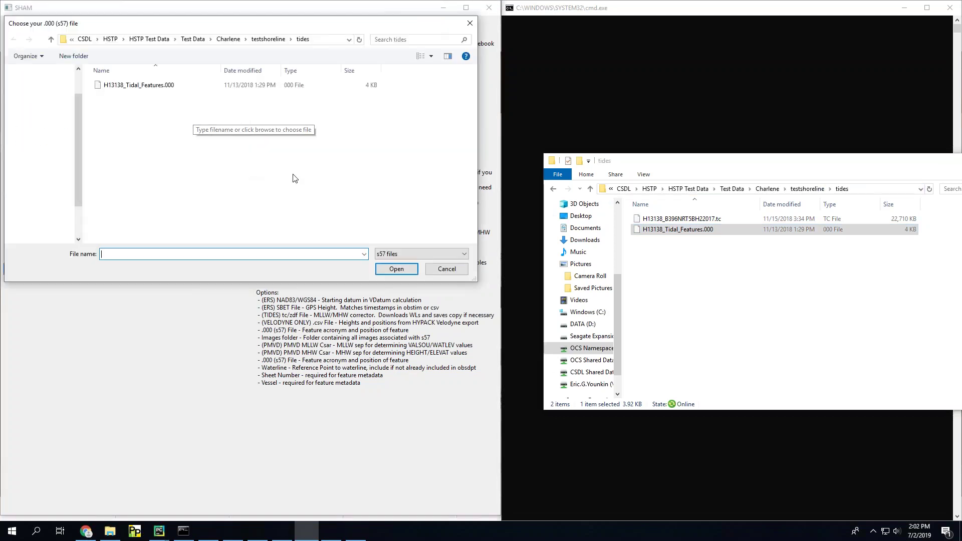
double_click(186, 89)
Step: Paste the full H13138_B396NRT5BH22017.tc path into tc/zdf File and enter sheet H12359
triple_click(164, 157)
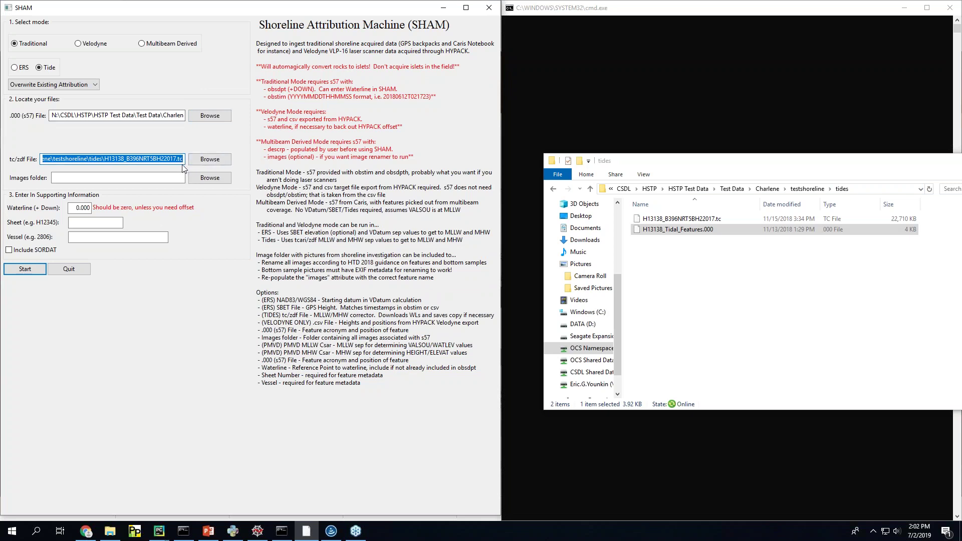
type("N:\\CSDL\\HSTP\\HSTP Test Data\\Test Data\\Charlene\\testshoreline\\tides\\H13138_B396NRT5BH22017.tc")
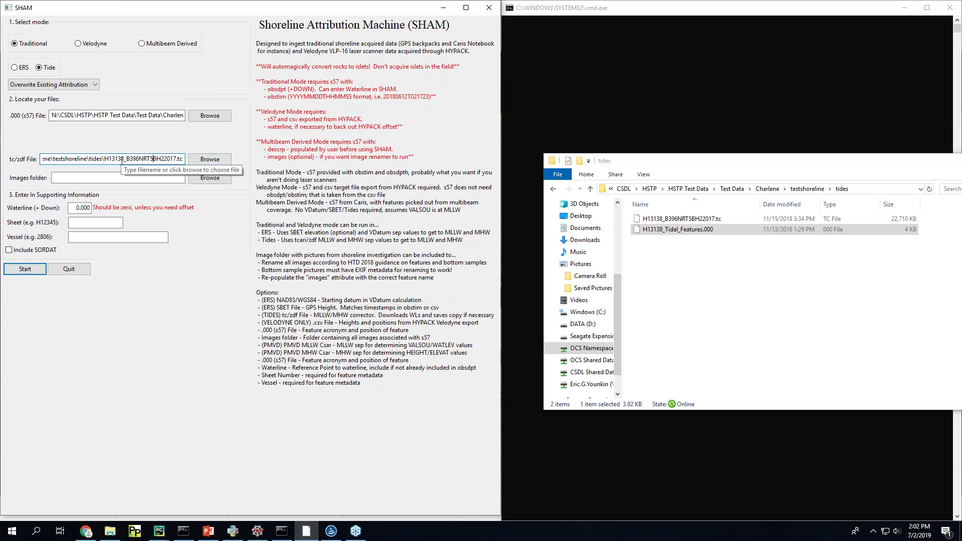
left_click(120, 179)
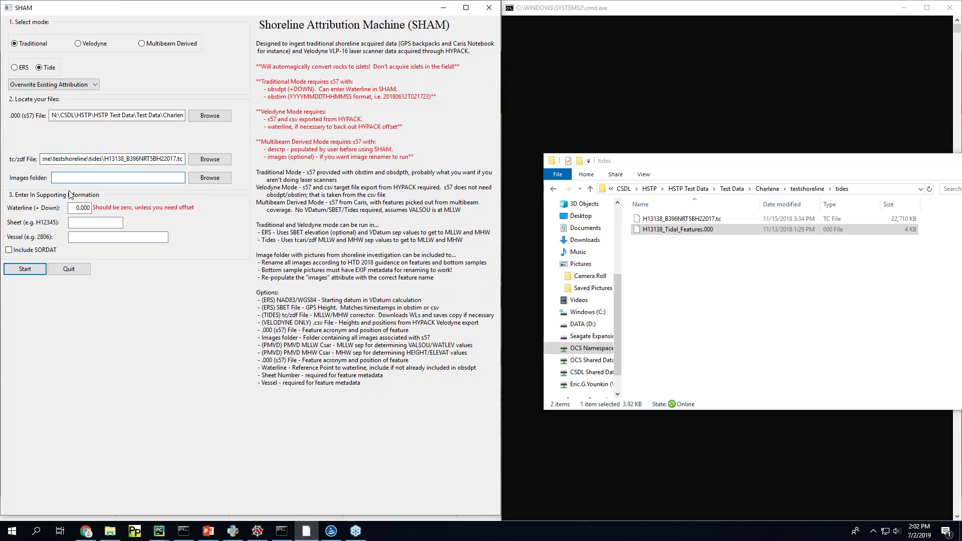
left_click(76, 208)
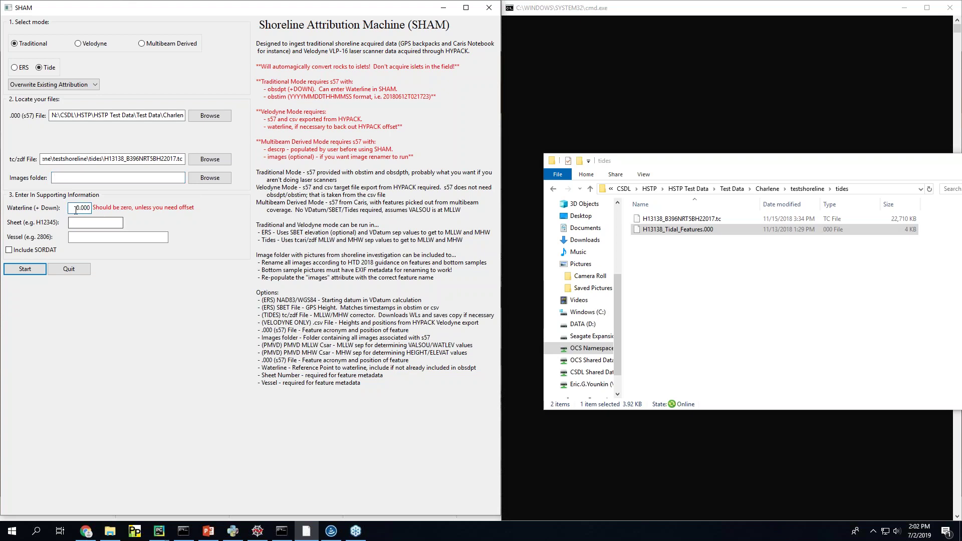
left_click(98, 179)
left_click(77, 206)
left_click(102, 227)
type("H12359")
Step: Enter vessel 2808, enable Include SORDAT, and set the last acquisition date to 20190702
left_click(72, 237)
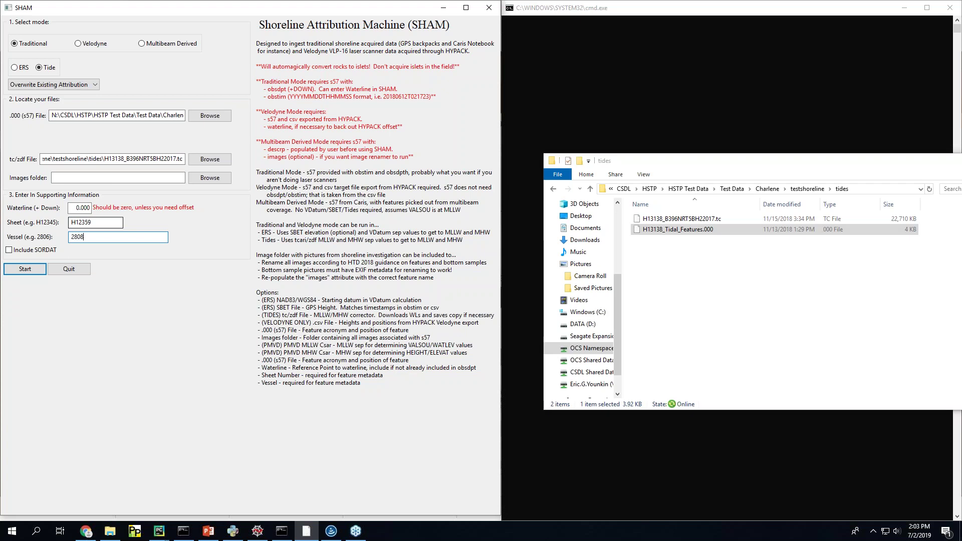
key("Tab")
key("space")
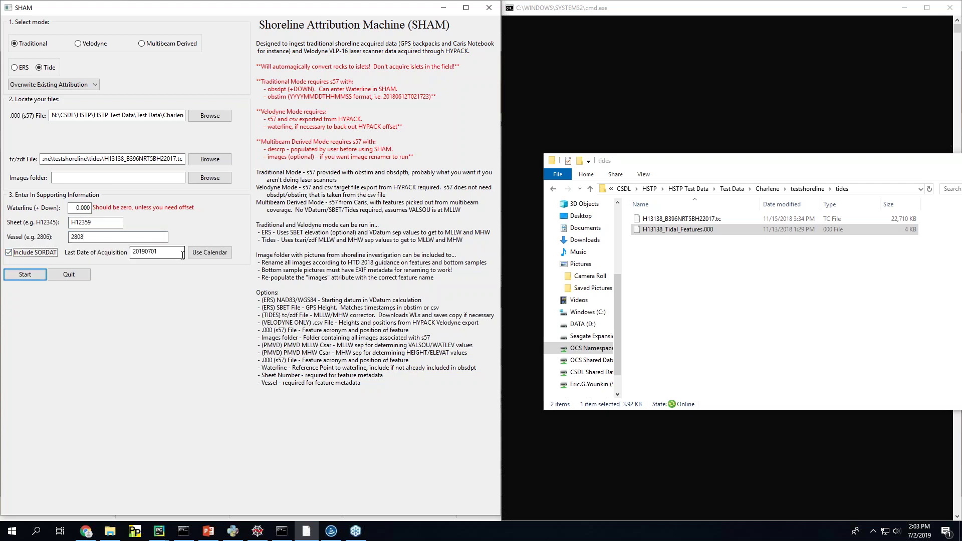
left_click(225, 253)
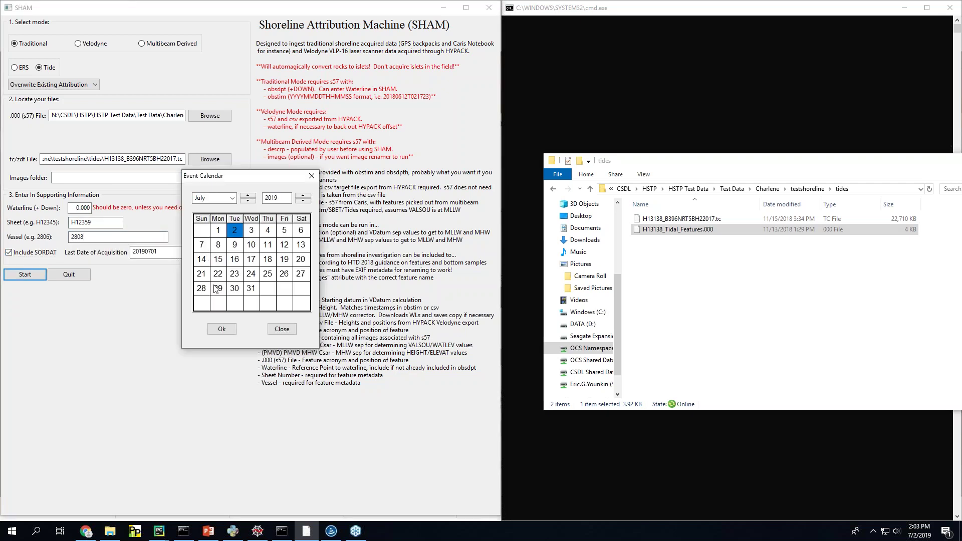
double_click(241, 232)
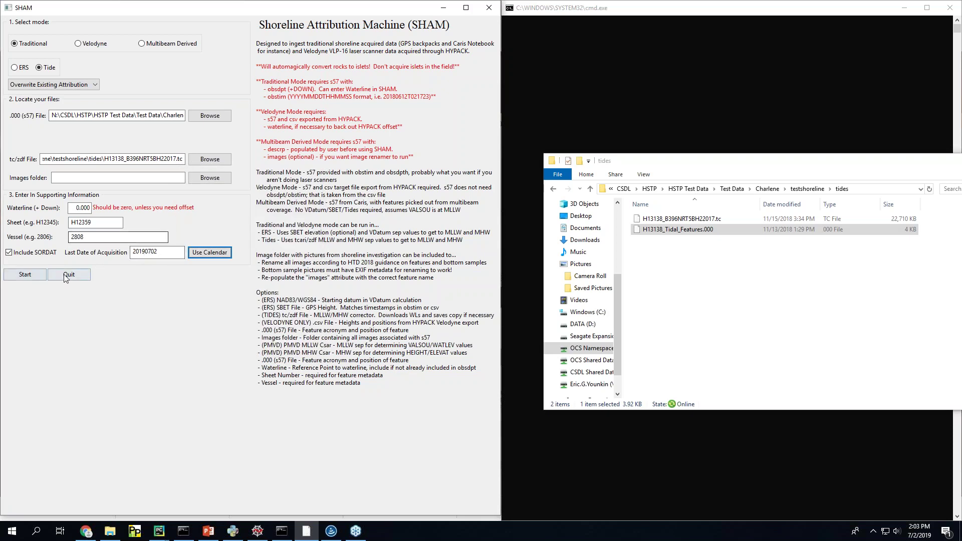
Step: Start the traditional tidal attribution run and close the tides folder window
left_click(26, 275)
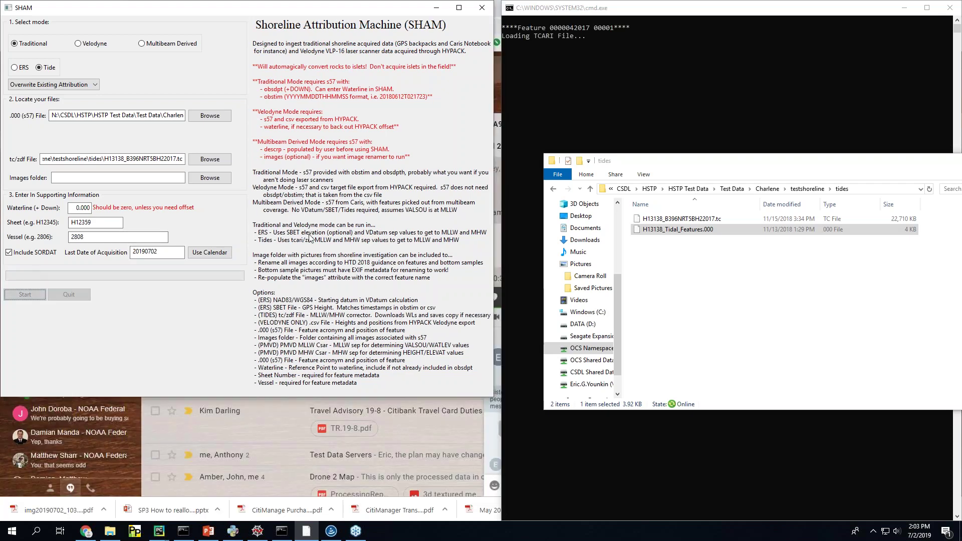
left_click_drag(751, 161, 371, 216)
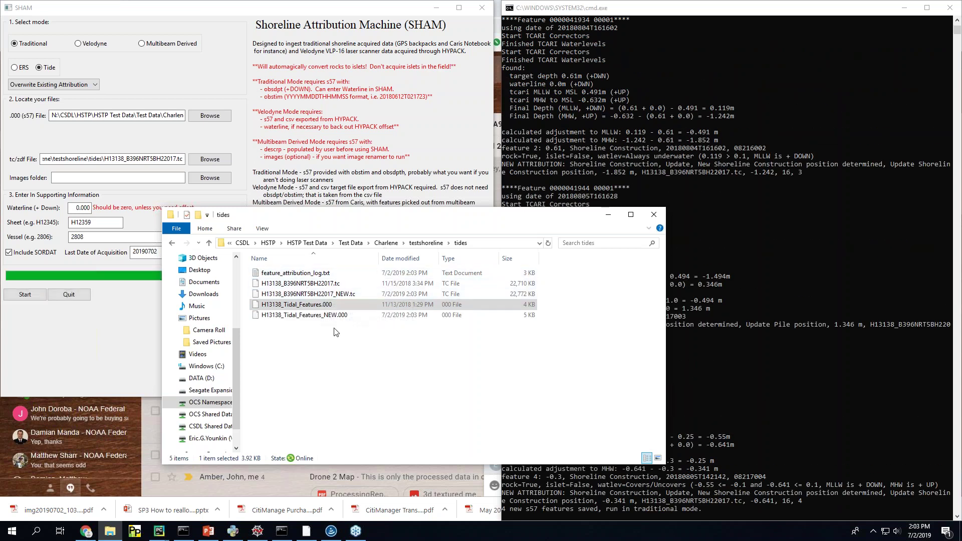
left_click_drag(501, 218, 710, 210)
left_click(869, 206)
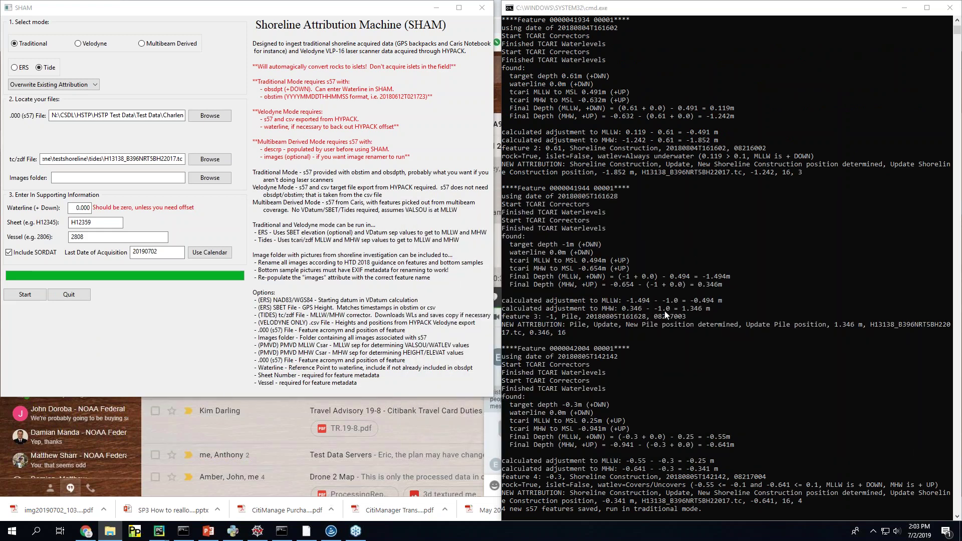
Step: Highlight the last feature's output block in the run console
scroll(660, 311, "down", 3)
scroll(612, 352, "down", 1)
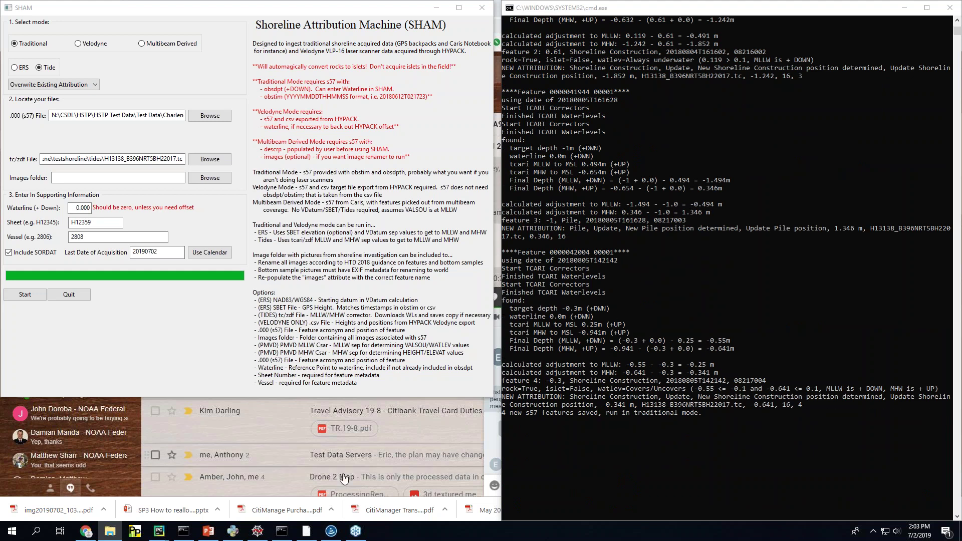
mouse_move(210, 533)
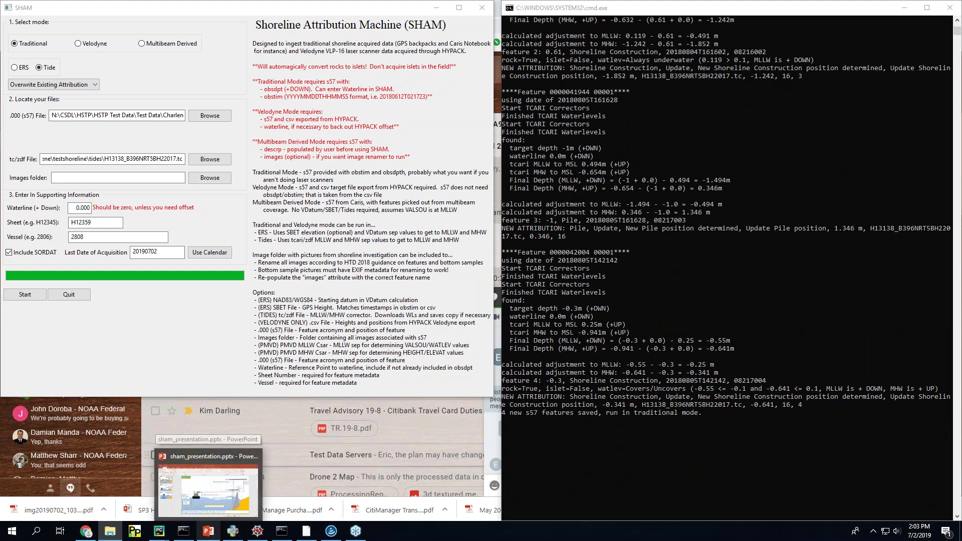
left_click(506, 256)
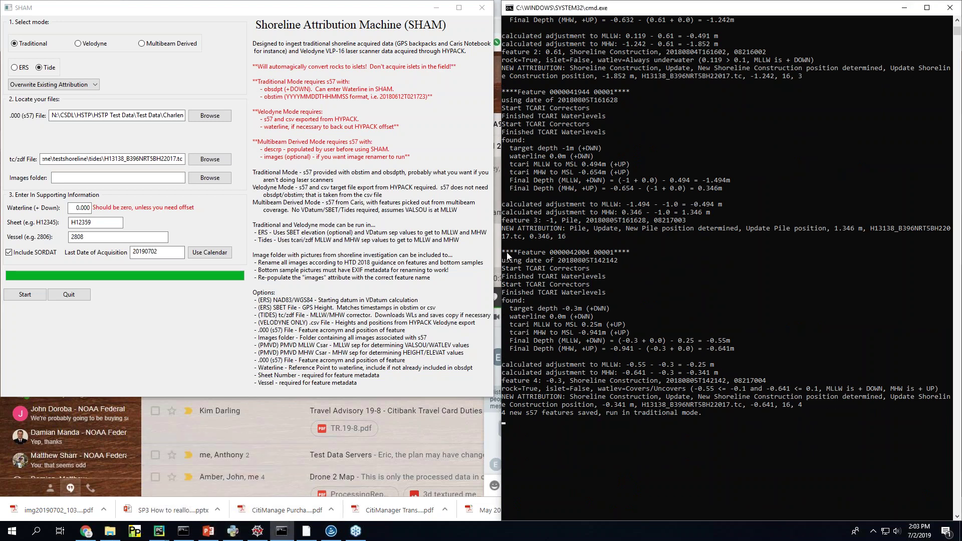
left_click_drag(505, 251, 950, 412)
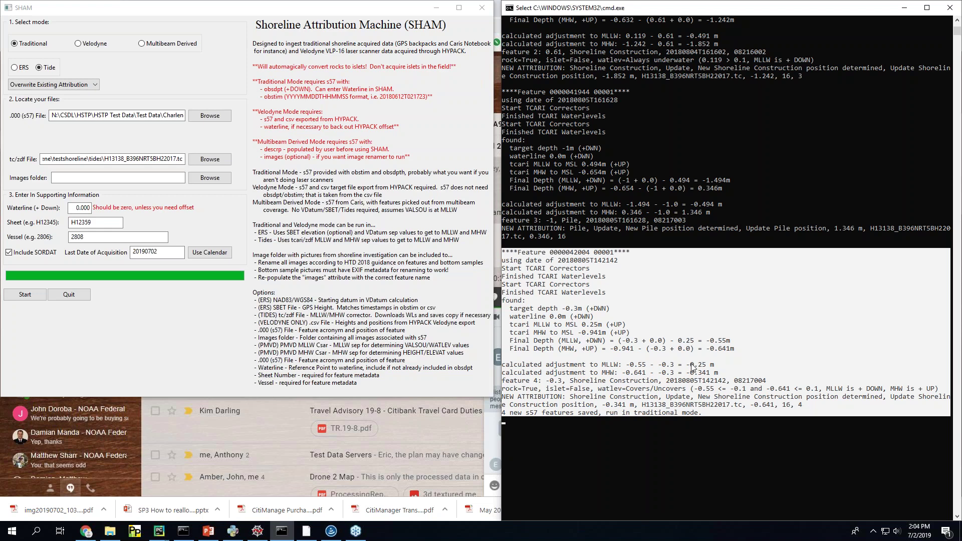
Step: Snap the Traditional + Tides slide to the left half, with the console beside it
left_click(208, 531)
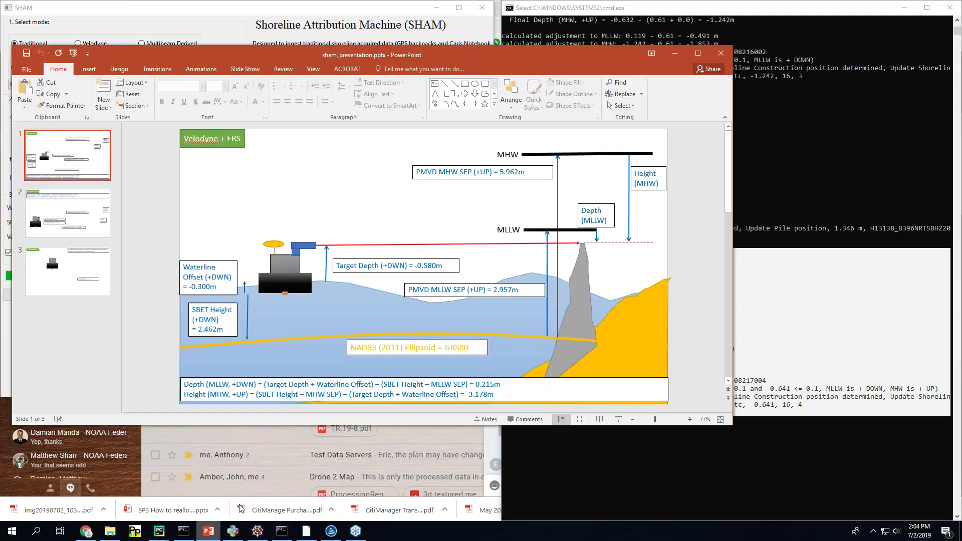
left_click(60, 219)
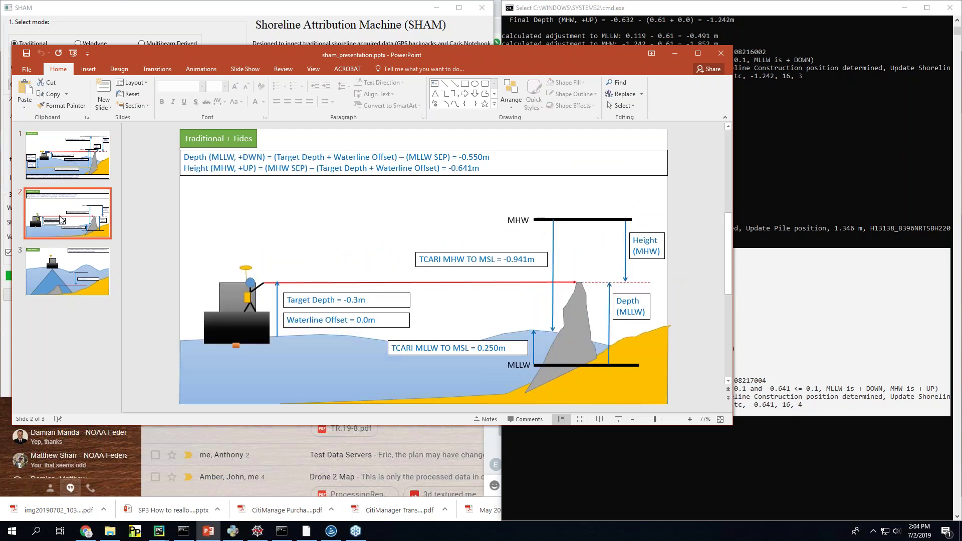
double_click(459, 57)
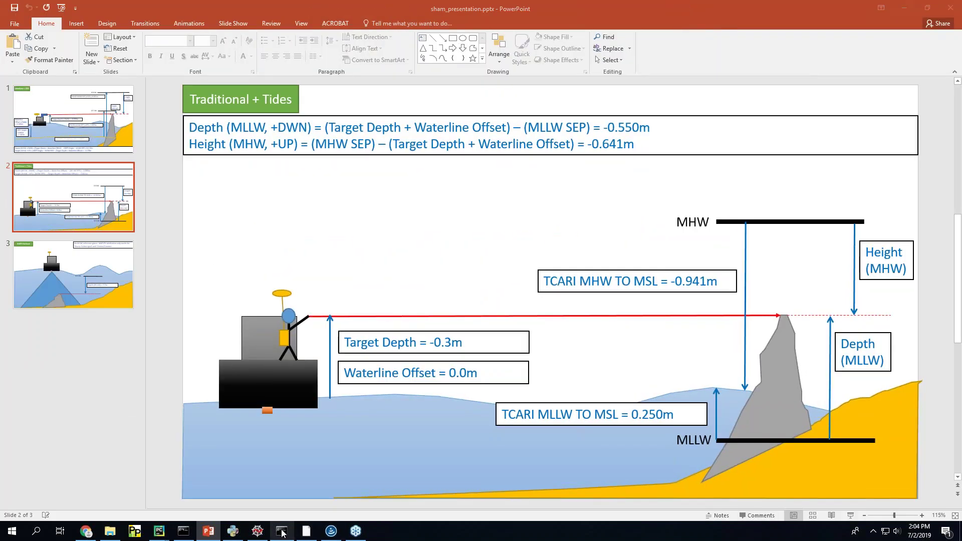
left_click(281, 531)
left_click_drag(722, 10, 713, 8)
left_click(346, 7)
key("super+Left")
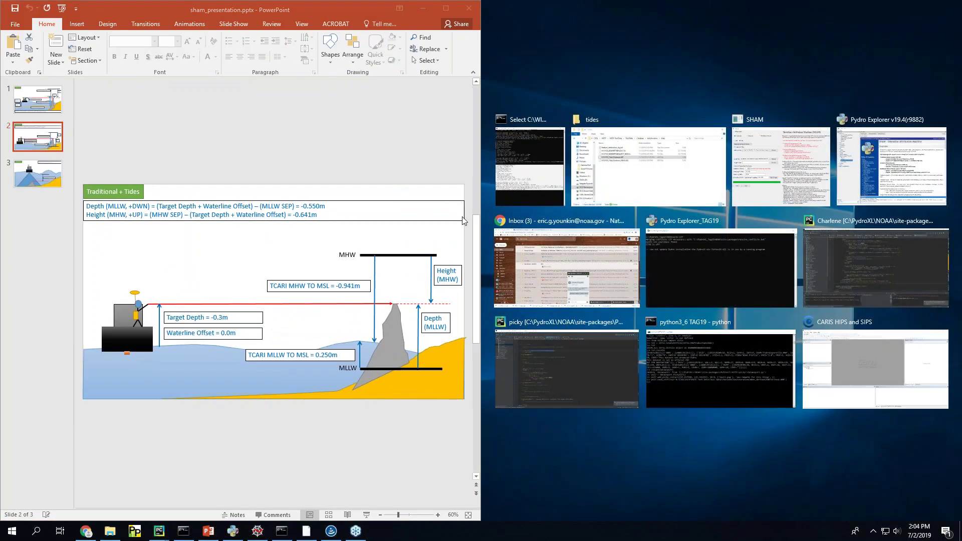
left_click(534, 138)
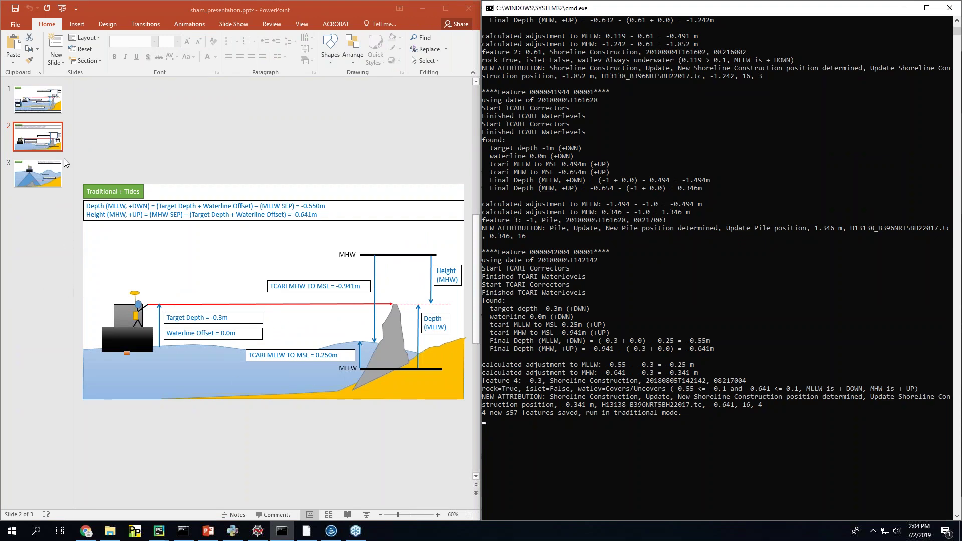
Step: Collapse the slide thumbnail pane, keeping the Traditional + Tides slide displayed
left_click(28, 282)
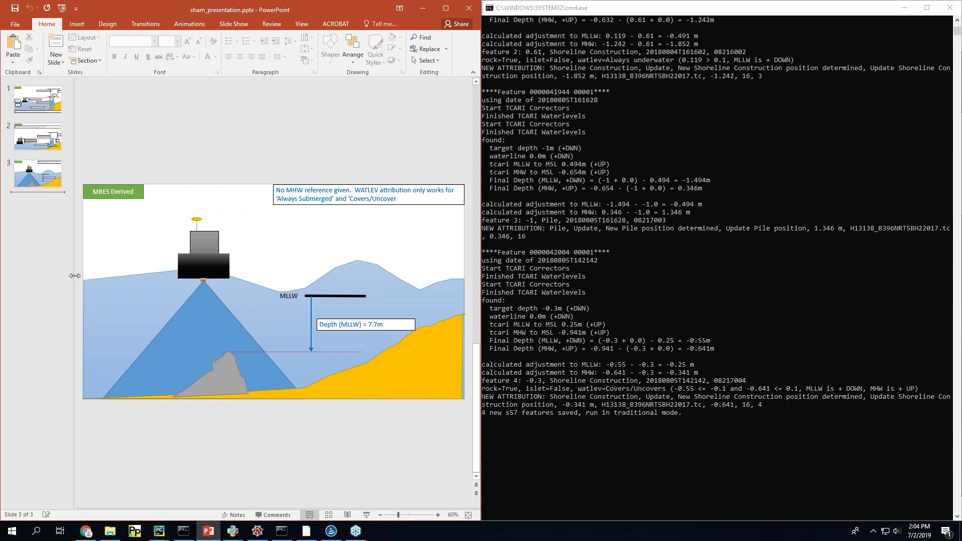
left_click_drag(76, 276, 41, 276)
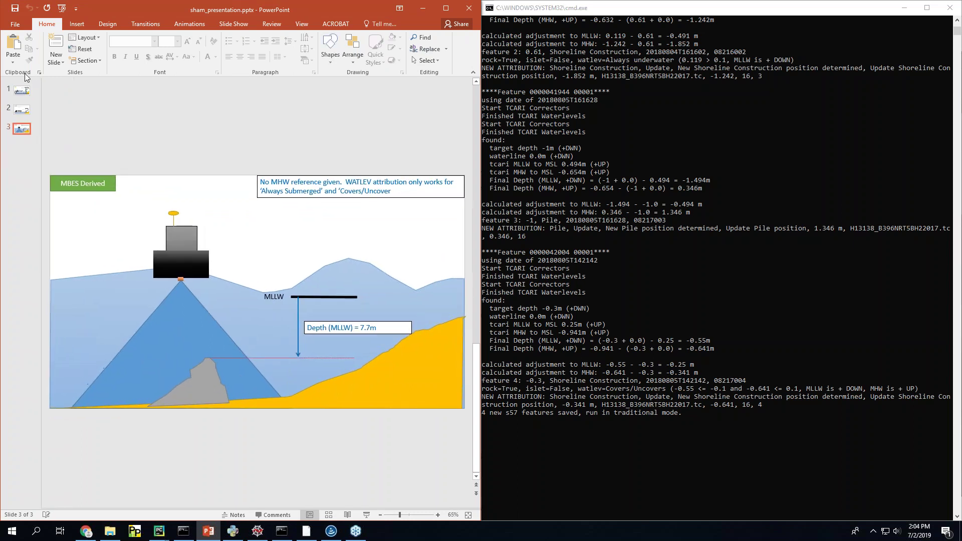
left_click(21, 90)
left_click(21, 110)
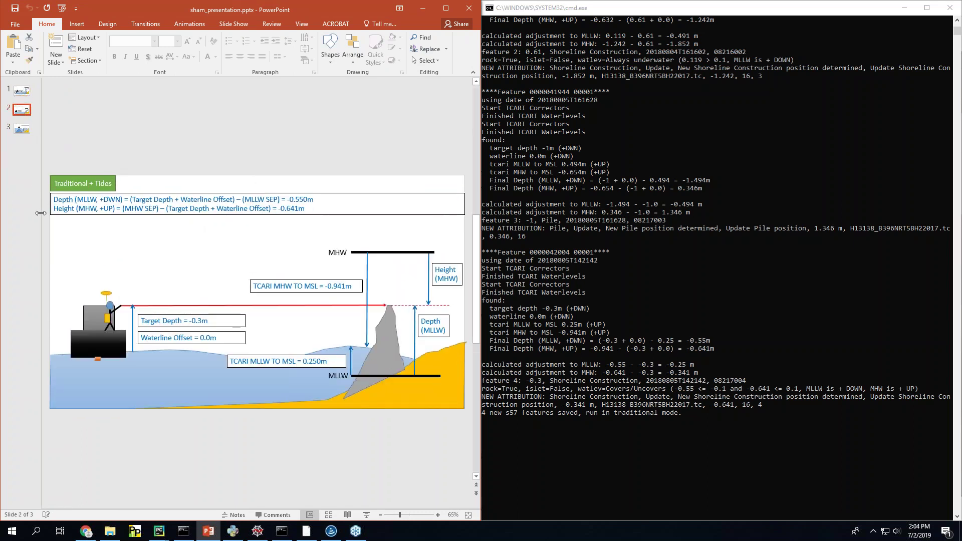
left_click_drag(40, 214, 3, 224)
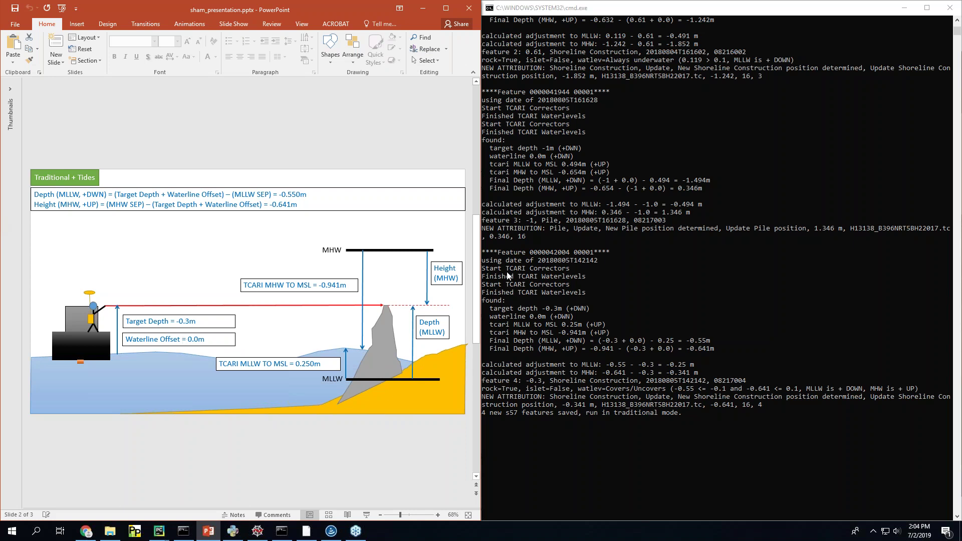
left_click(519, 300)
left_click_drag(483, 253, 951, 416)
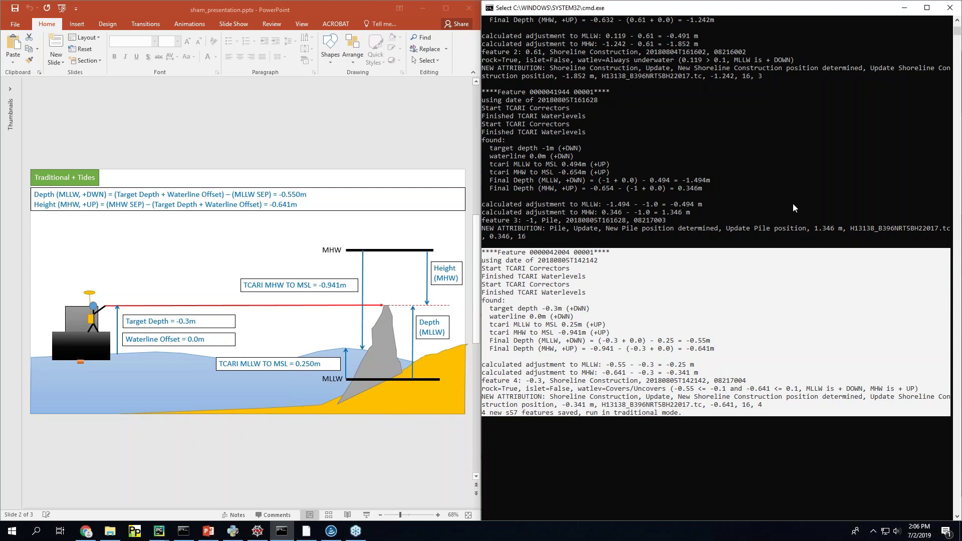
Step: Highlight feature 4's rock/watlev, summary, NEW ATTRIBUTION and depth/height lines in turn
left_click(614, 394)
left_click_drag(483, 390, 922, 390)
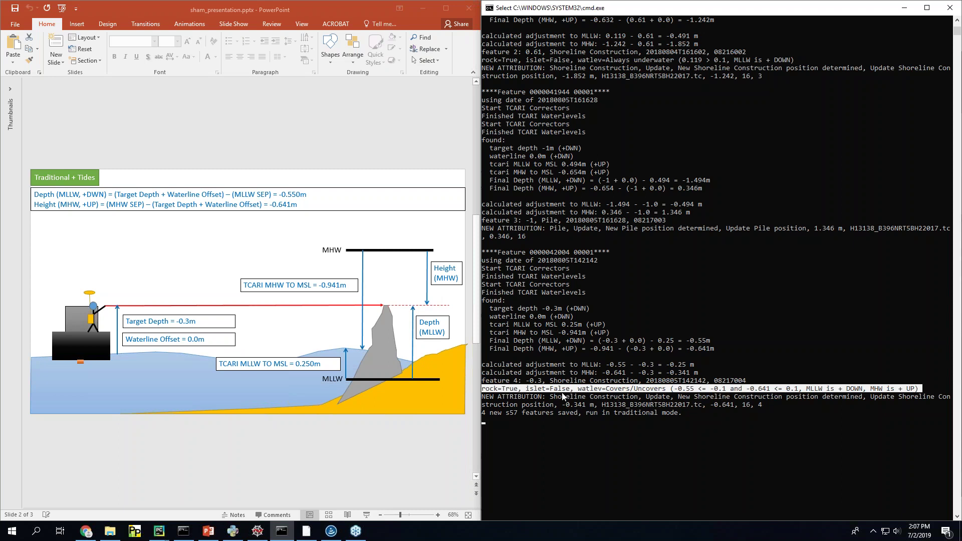
left_click_drag(482, 373, 746, 383)
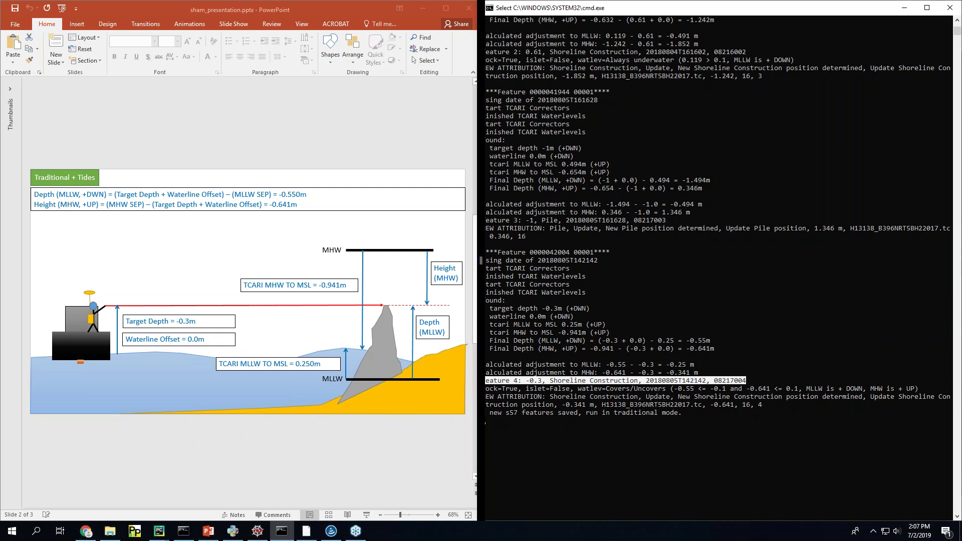
left_click(484, 398)
left_click_drag(484, 398, 935, 399)
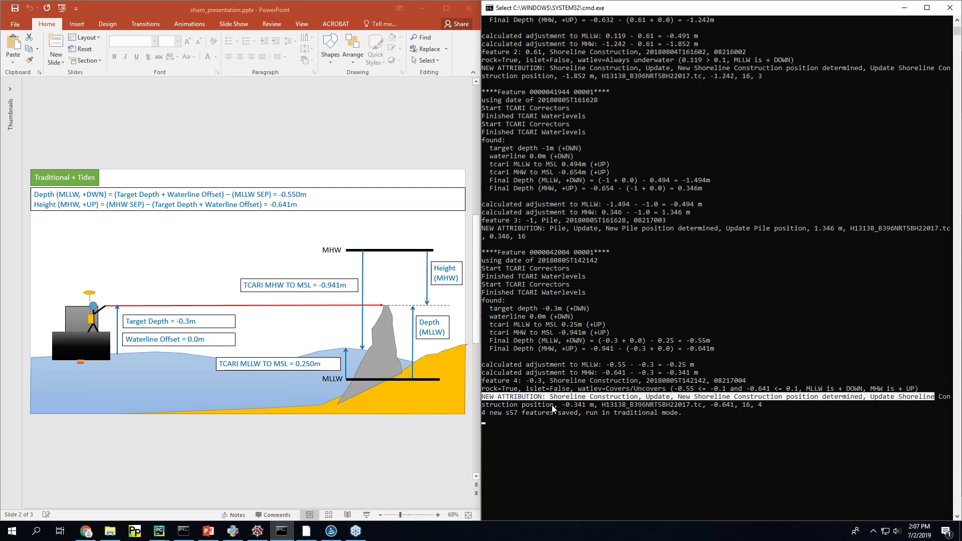
left_click_drag(551, 405, 758, 408)
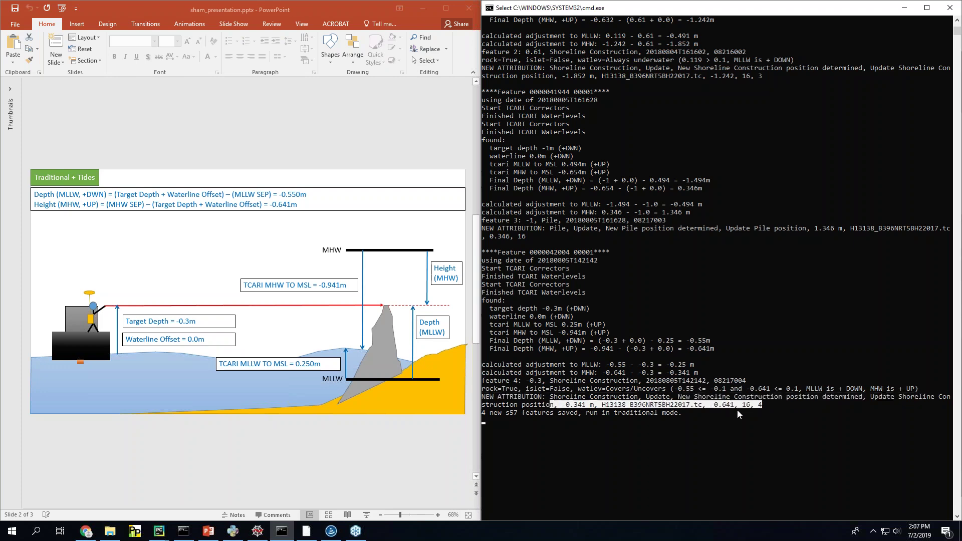
Step: Scroll the console output up to the earlier features, from the wreck onward
scroll(577, 345, "up", 6)
scroll(578, 345, "up", 8)
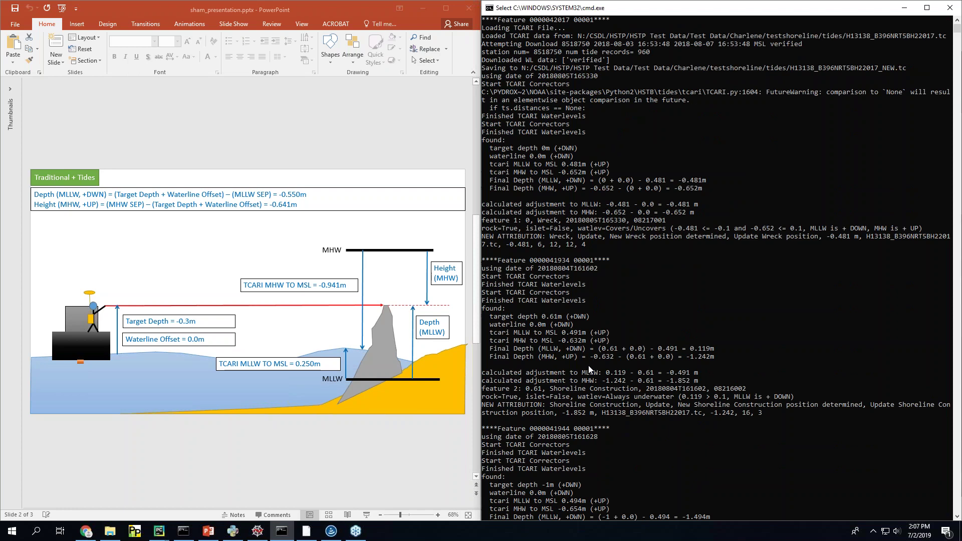
scroll(589, 373, "down", 6)
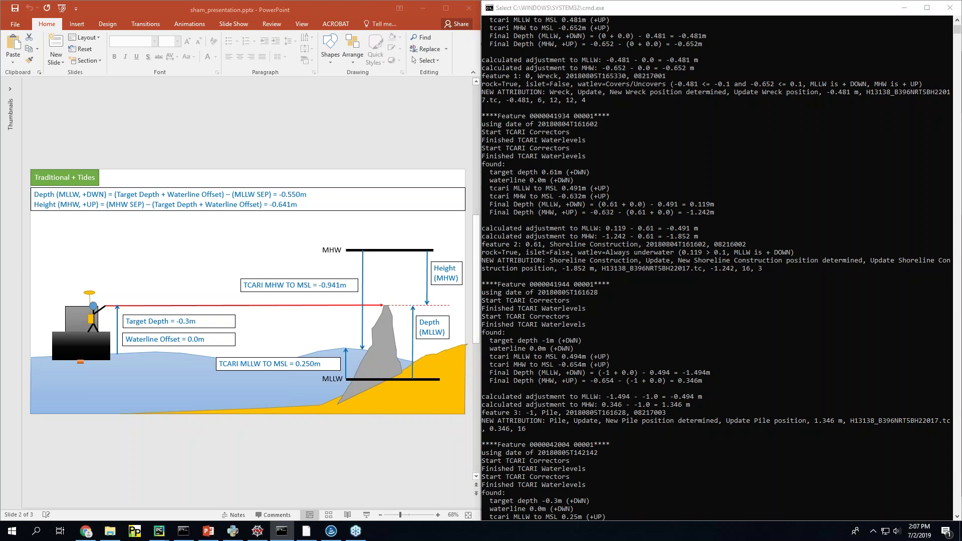
Step: Bring up the tides folder and select the original .tc and .000 files
key("alt+Tab")
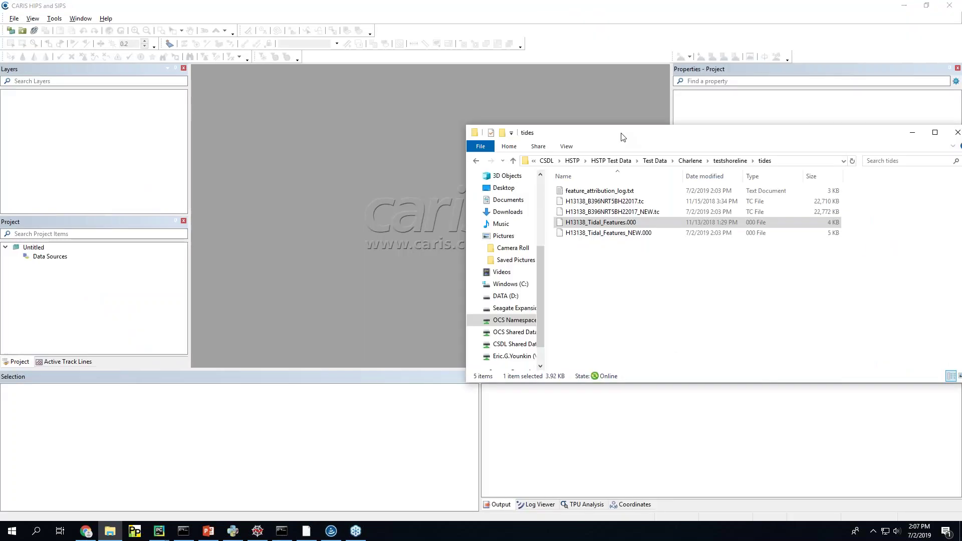
left_click(604, 201)
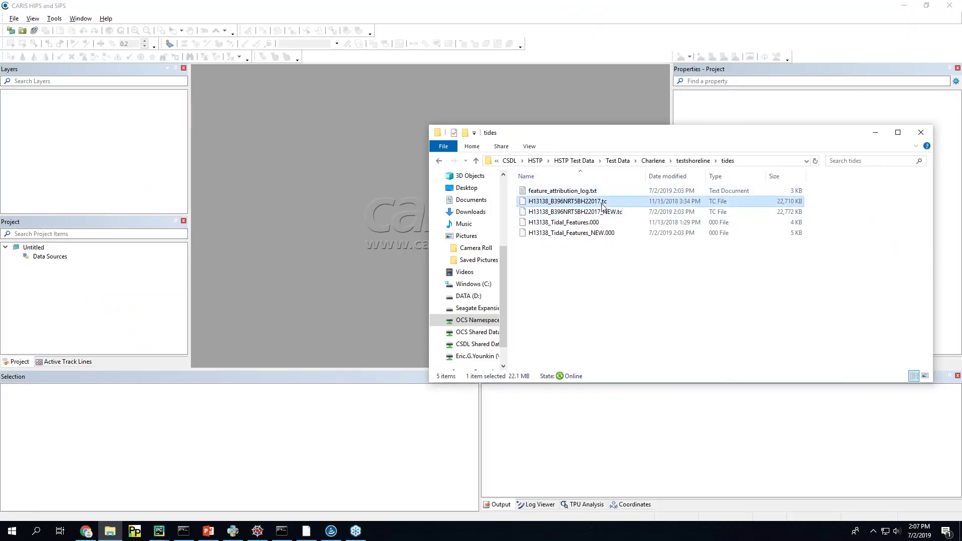
left_click(599, 223, "ctrl")
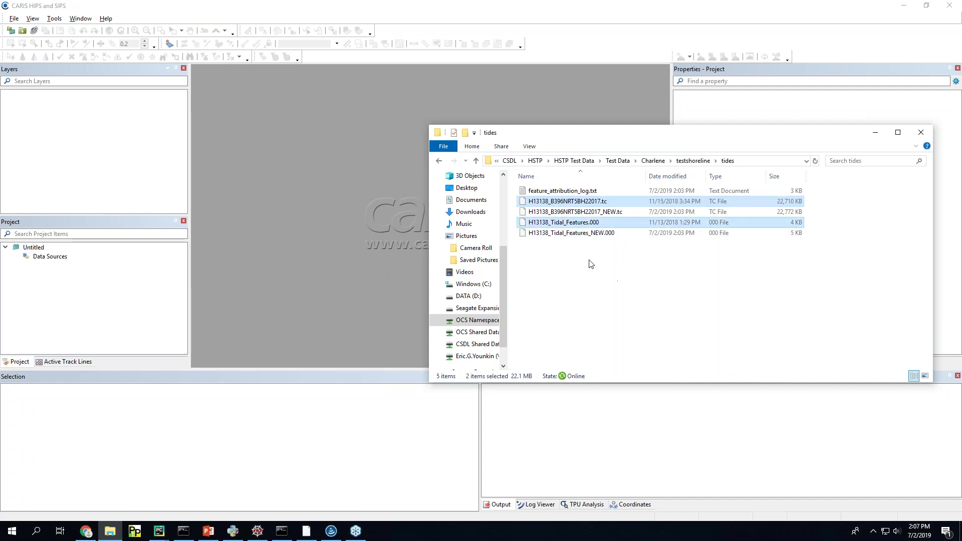
Step: Review feature_attribution_log.txt, then select H13138_Tidal_Features_NEW.000 for opening
right_click(579, 193)
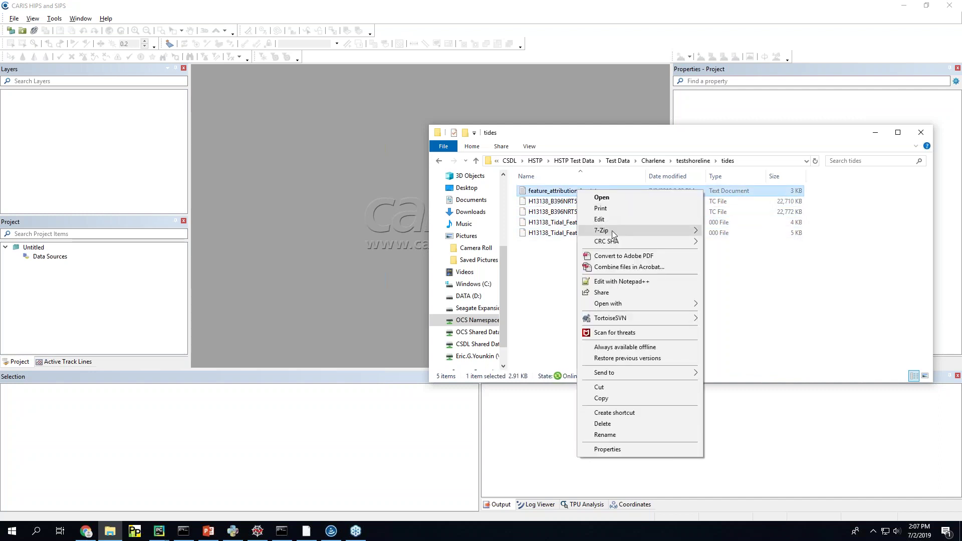
left_click(621, 282)
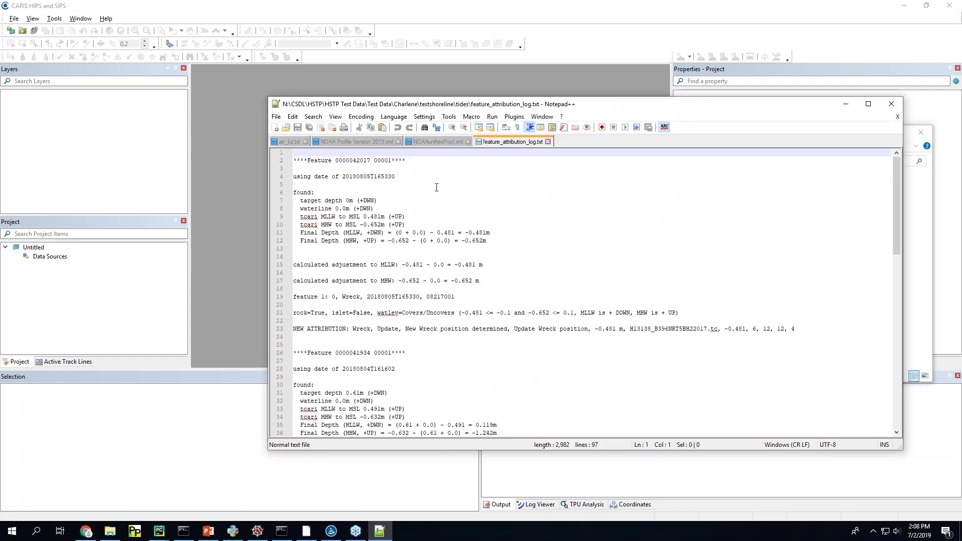
scroll(439, 274, "down", 19)
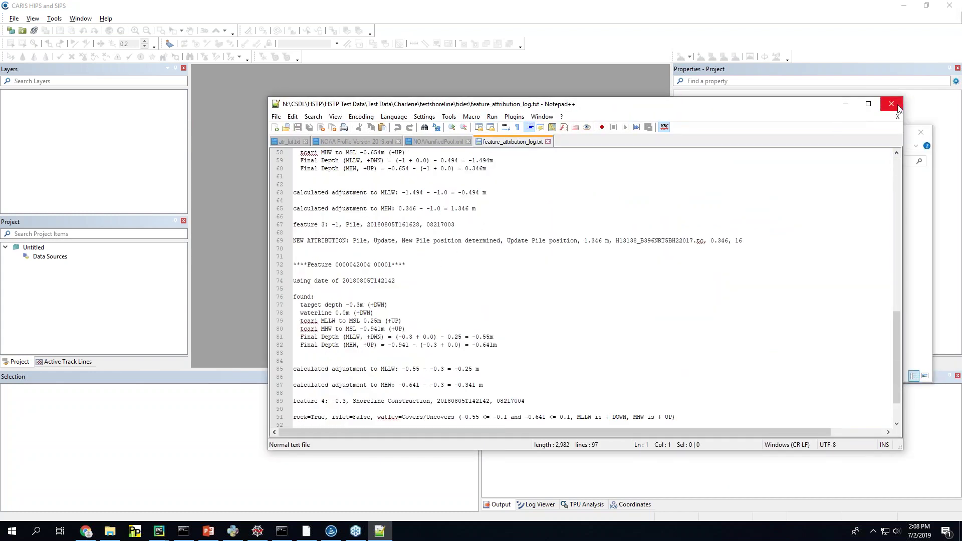
left_click(892, 105)
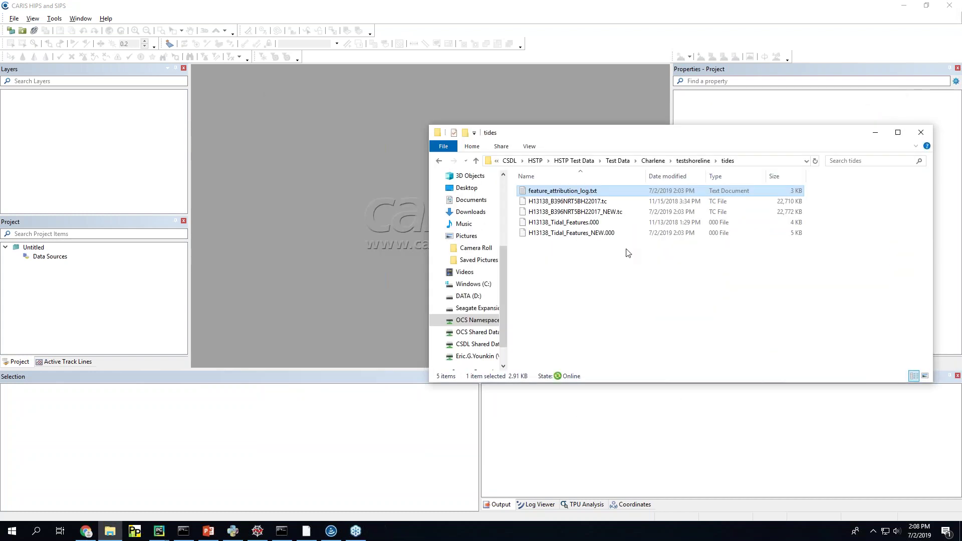
left_click(618, 213)
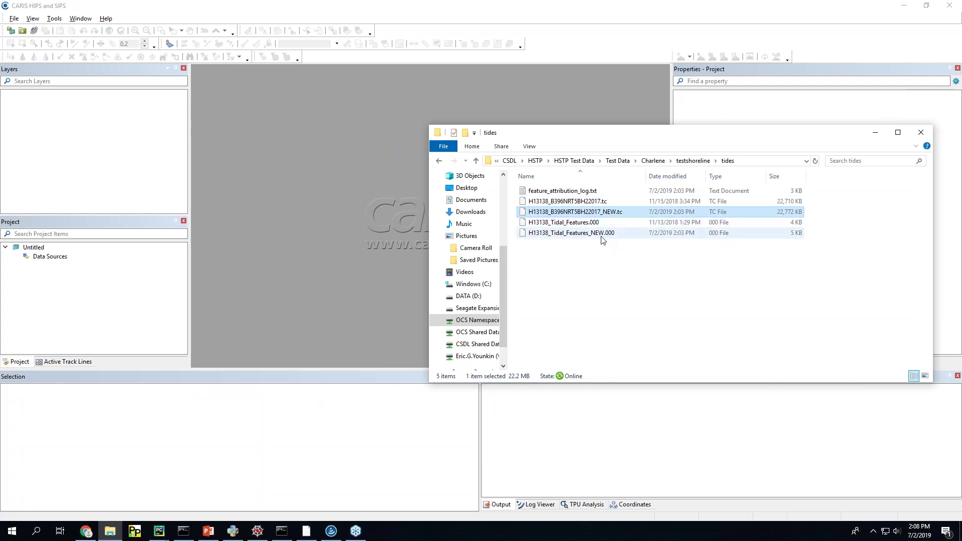
left_click(602, 237)
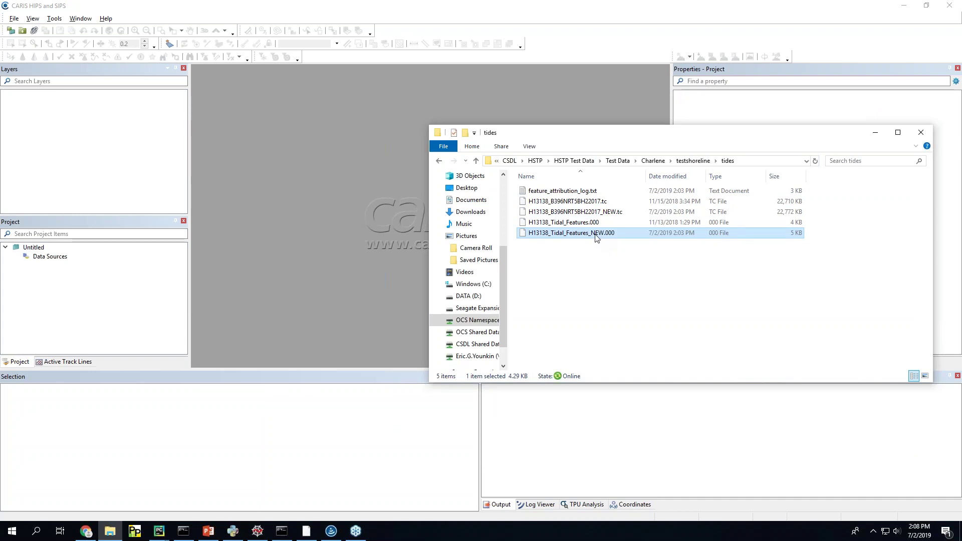
Step: Load H13138_Tidal_Features_NEW into CARIS, accepting the feature catalogue and S-57 update options
left_click(878, 135)
left_click(508, 320)
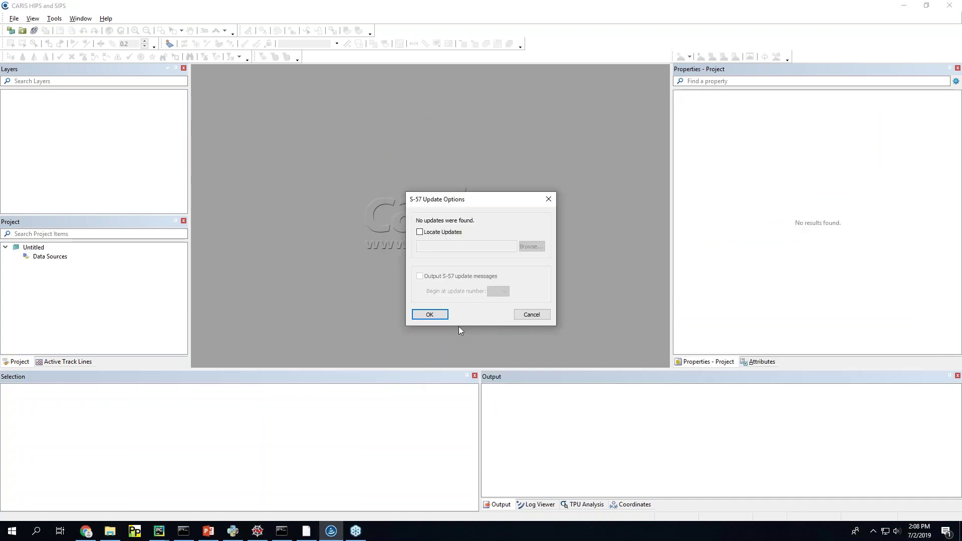
left_click(429, 315)
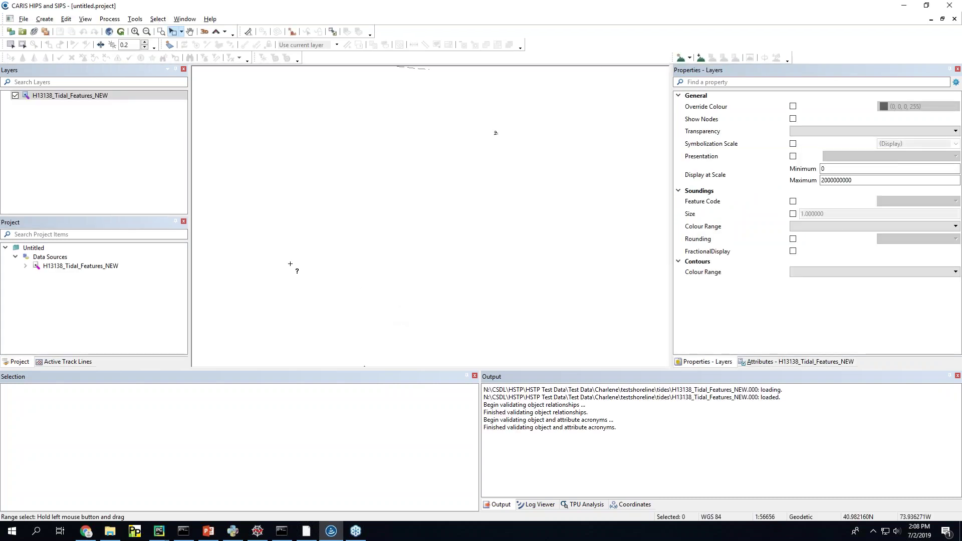
left_click_drag(207, 72, 622, 326)
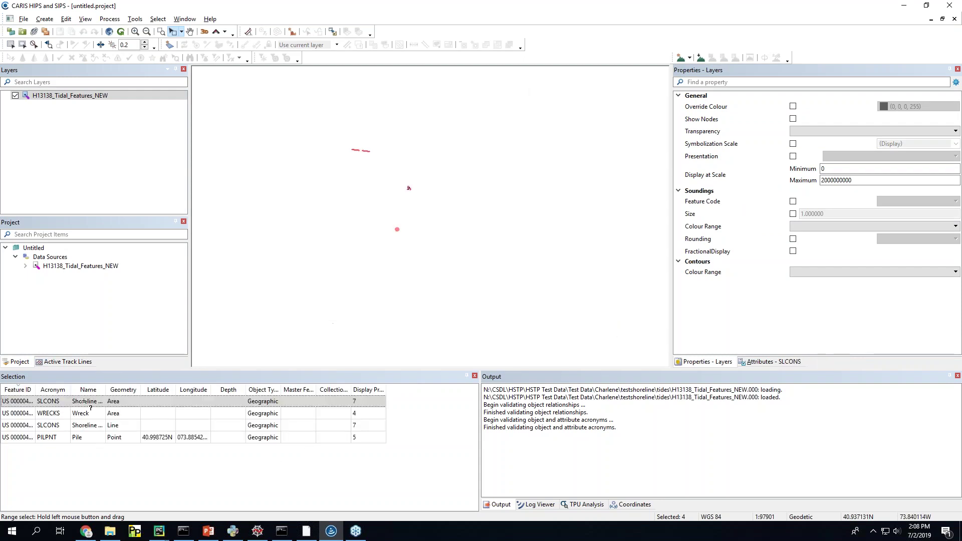
left_click(283, 533)
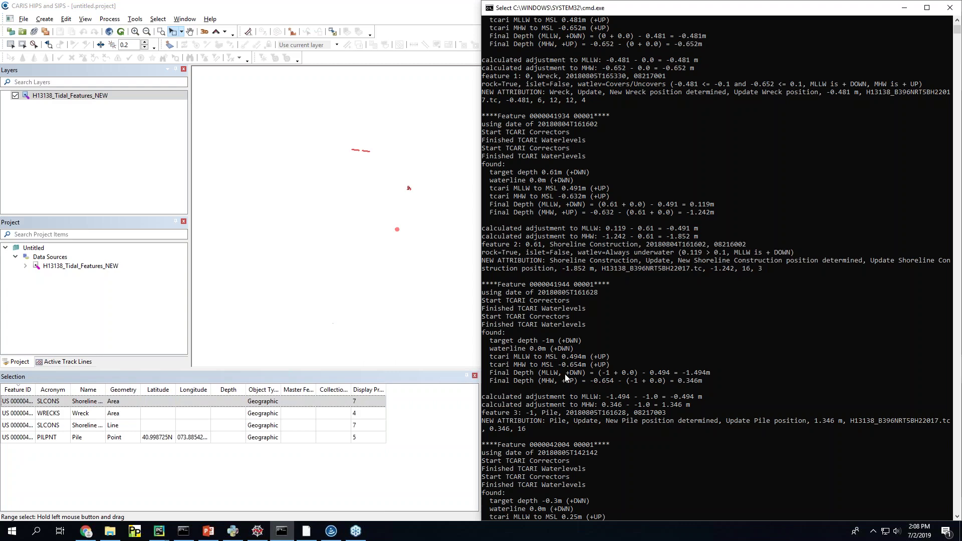
left_click(530, 204)
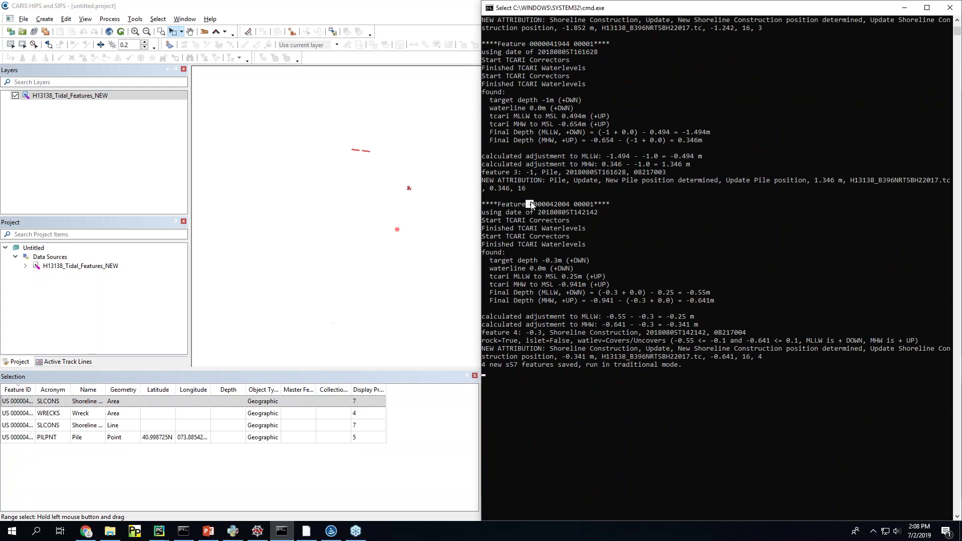
left_click_drag(533, 202, 595, 204)
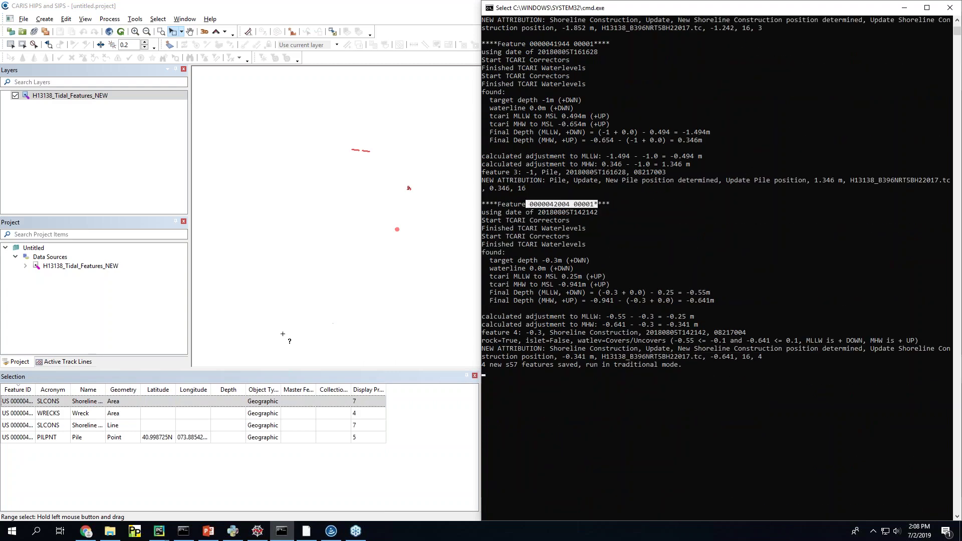
double_click(38, 390)
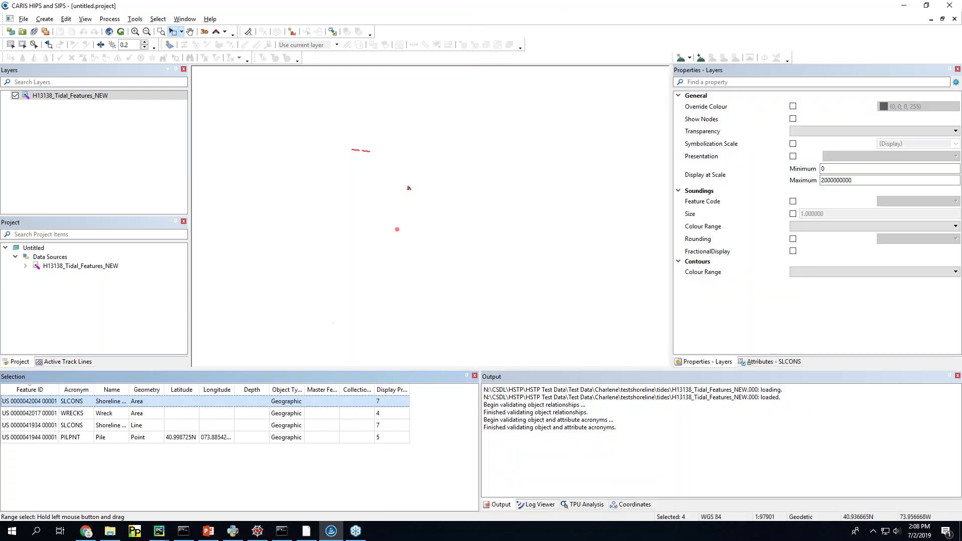
Step: Zoom the map to the selection, then to the shoreline construction area, and zoom out slightly
right_click(76, 402)
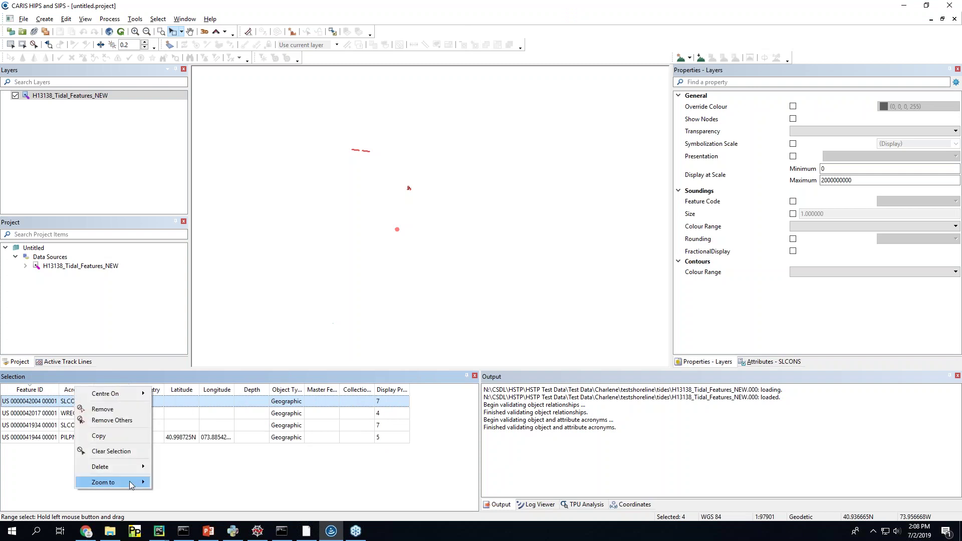
mouse_move(130, 485)
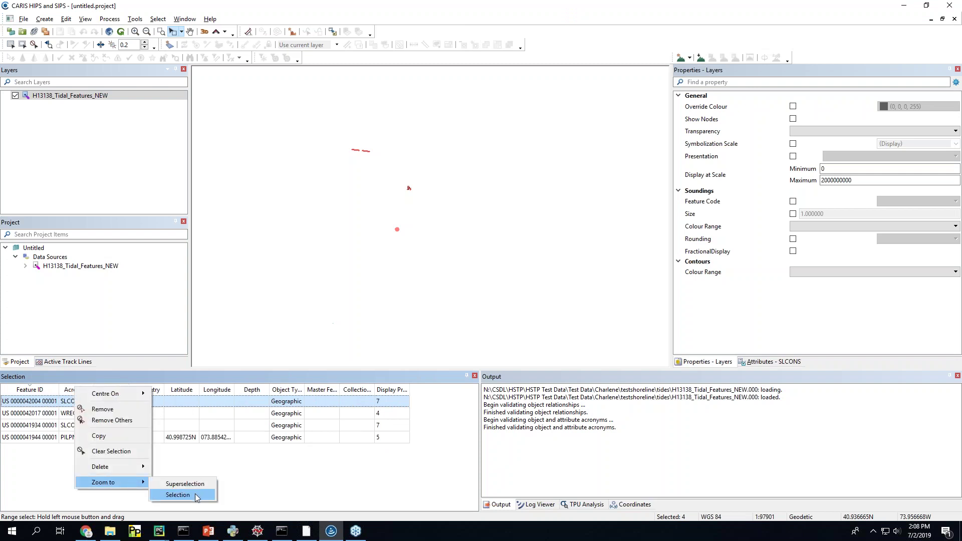
left_click(195, 495)
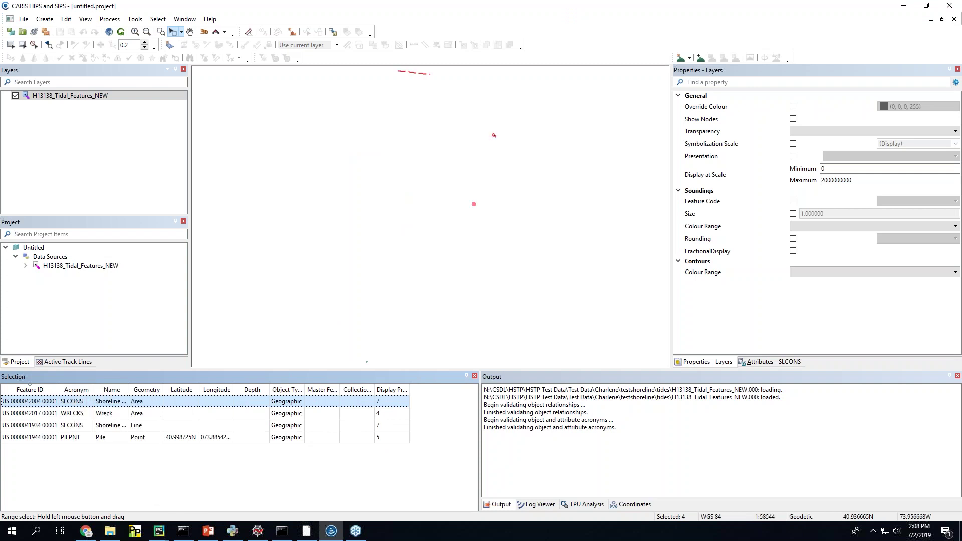
right_click(83, 401)
mouse_move(133, 485)
left_click(193, 496)
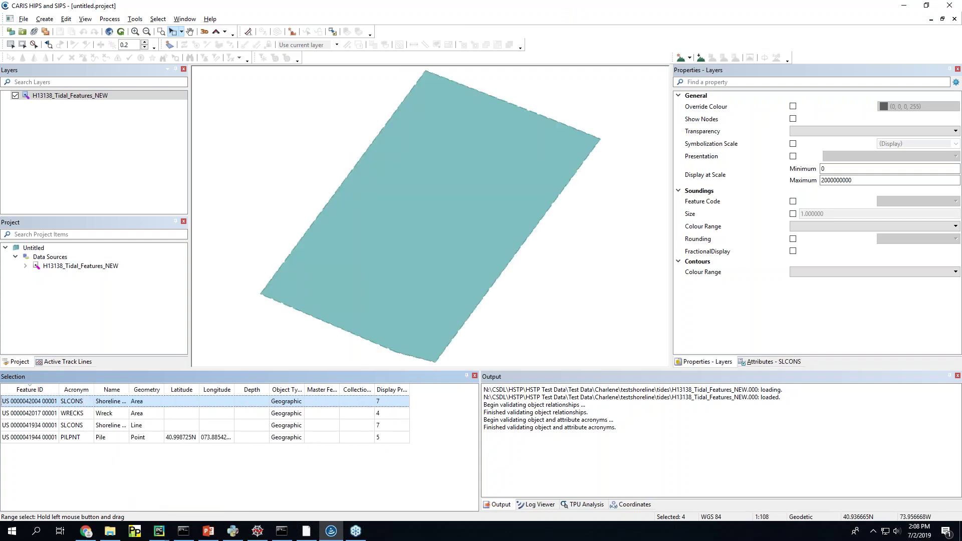
scroll(302, 250, "down", 2)
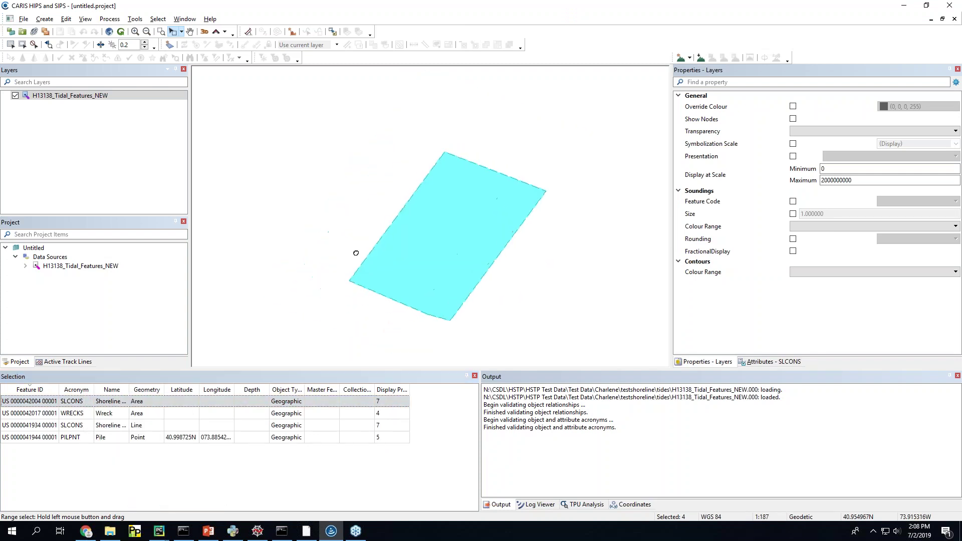
scroll(357, 256, "down", 1)
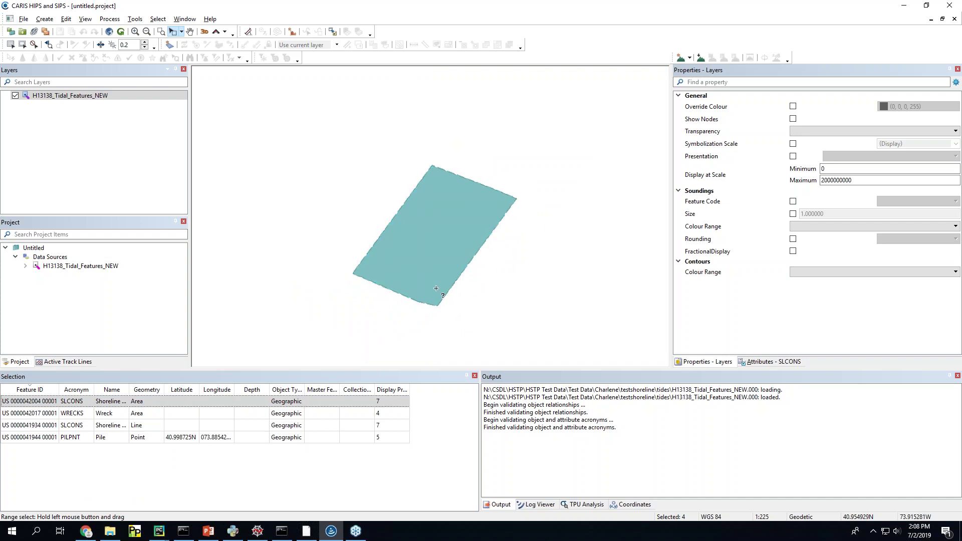
Step: Select the SLCONS area and review its Observed time and Water level effect attributes
left_click(794, 363)
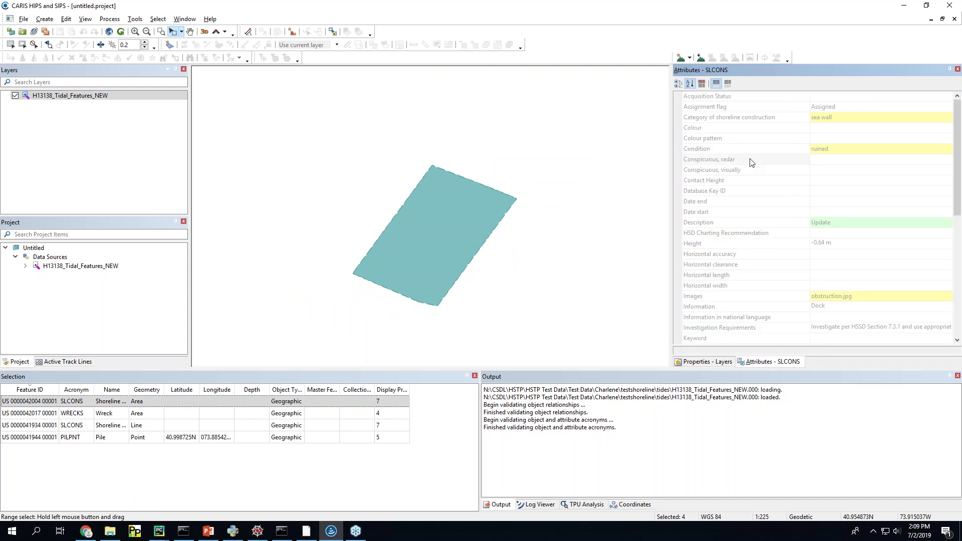
scroll(835, 187, "down", 8)
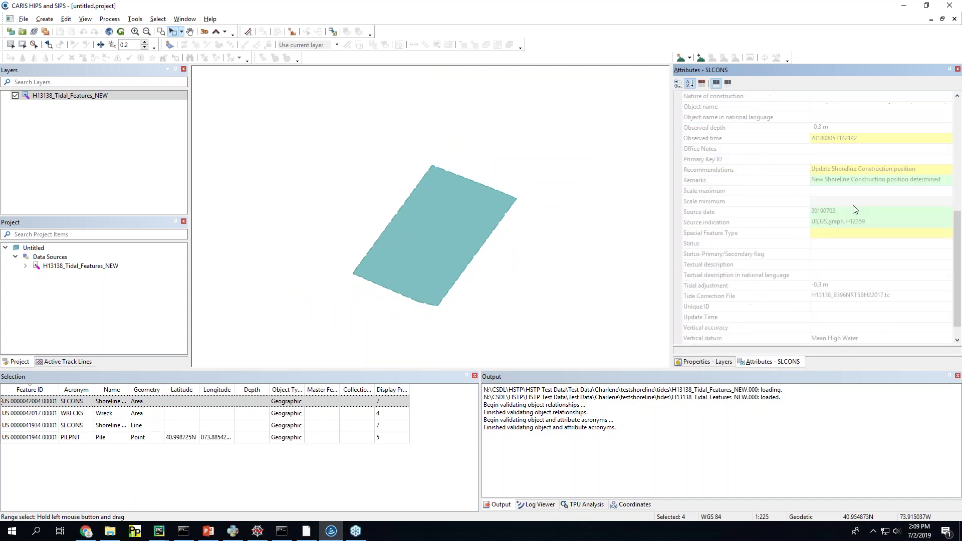
scroll(860, 241, "down", 1)
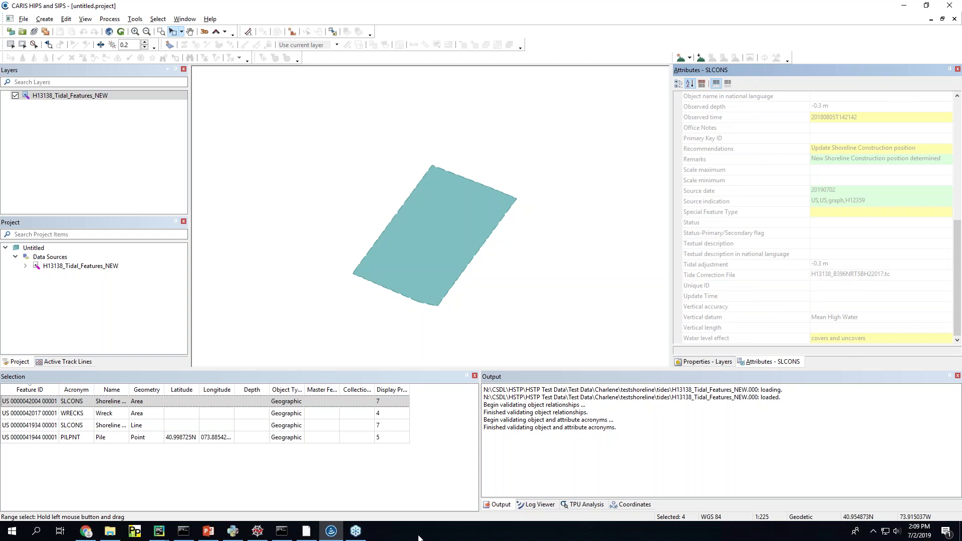
scroll(802, 266, "up", 3)
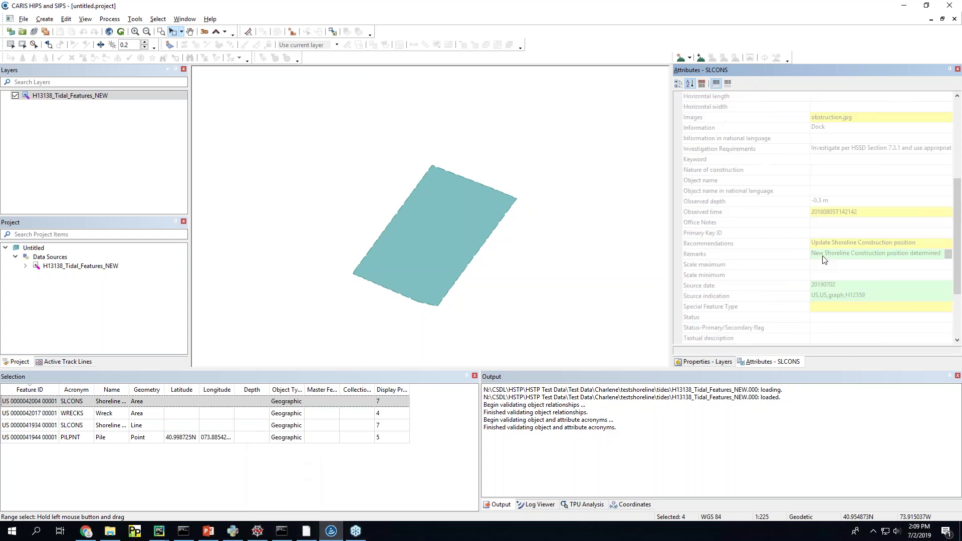
left_click(822, 212)
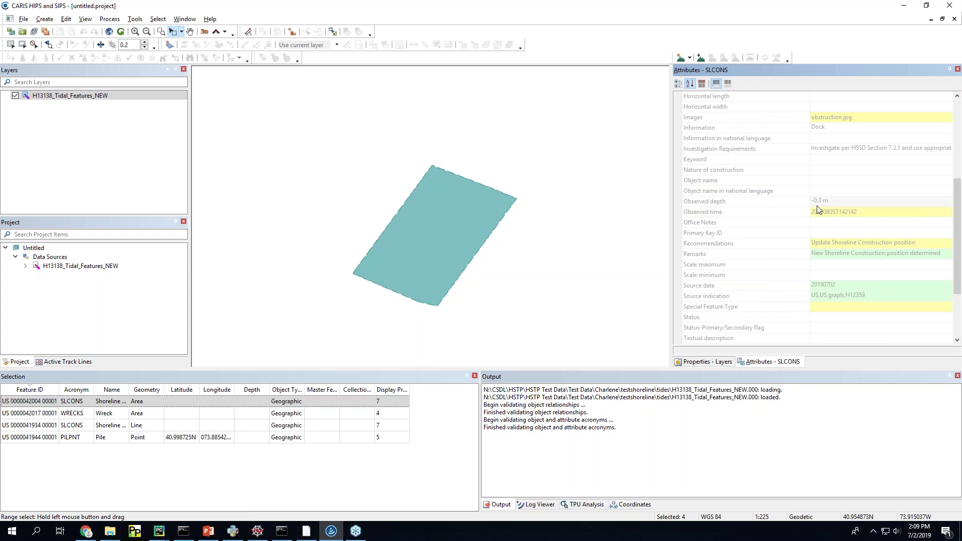
scroll(822, 212, "down", 3)
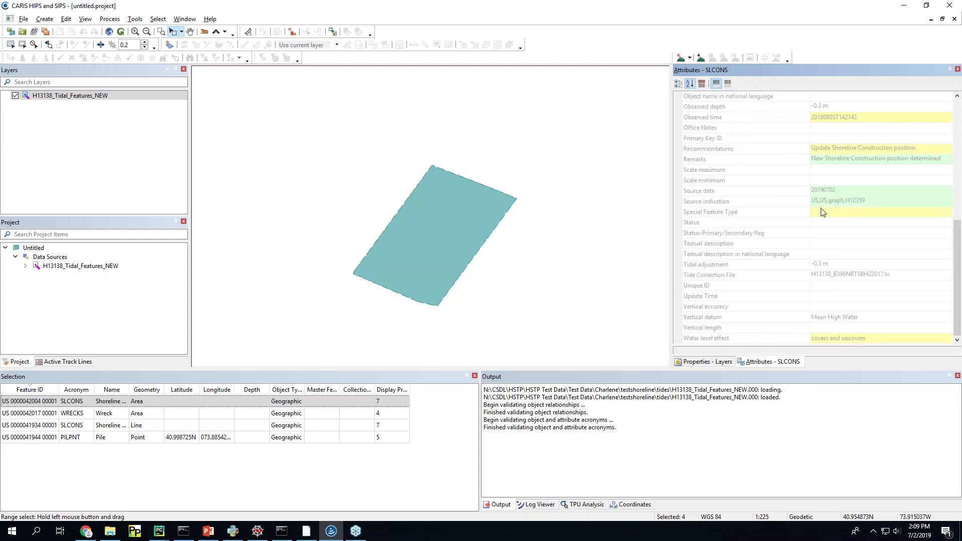
left_click(845, 339)
scroll(785, 308, "up", 2)
scroll(787, 301, "up", 3)
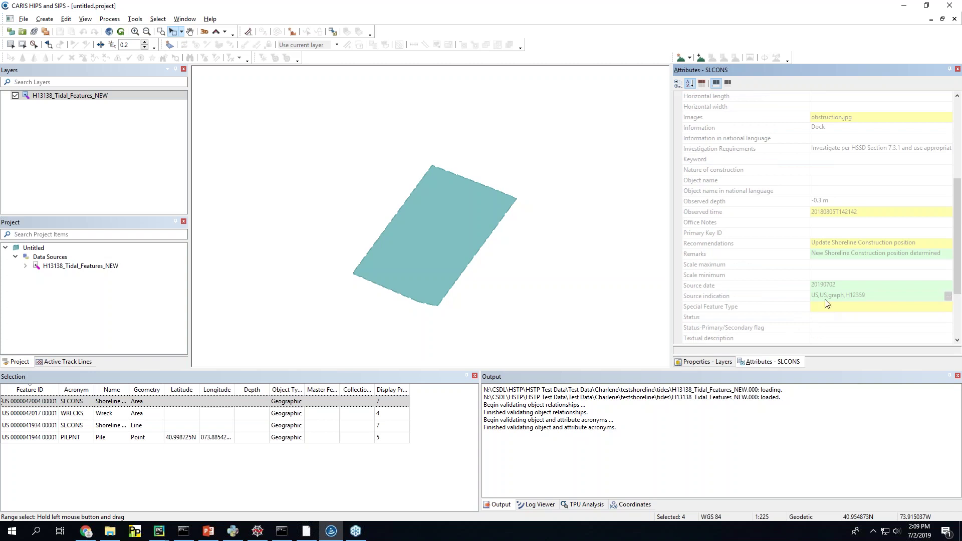
scroll(791, 292, "up", 3)
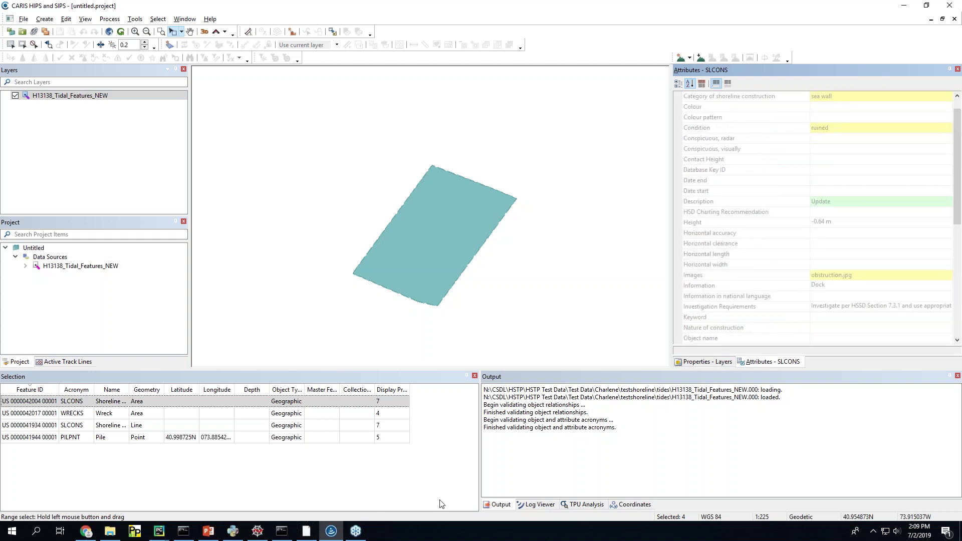
Step: Compare the Colour, Category, Condition, Information and Description attributes against the SHAM run output
left_click(293, 532)
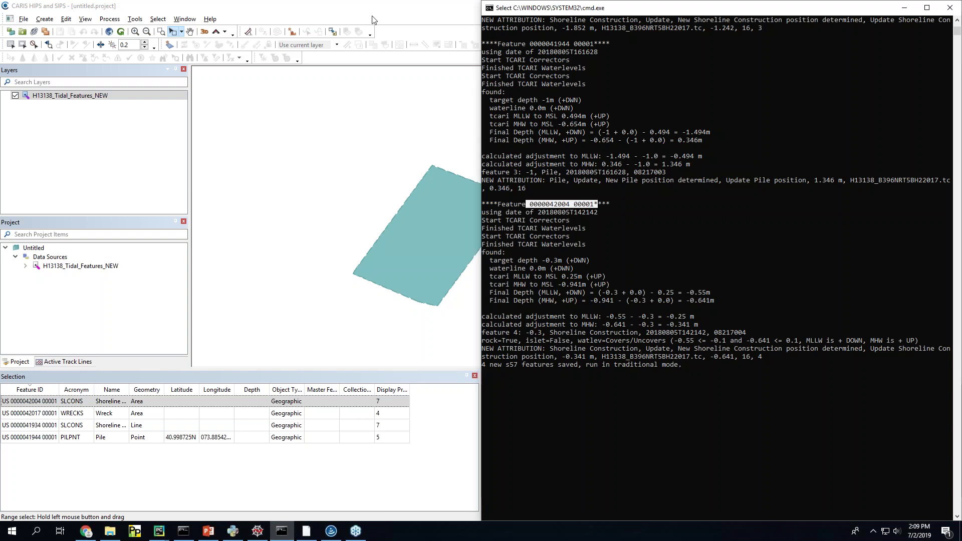
left_click(354, 9)
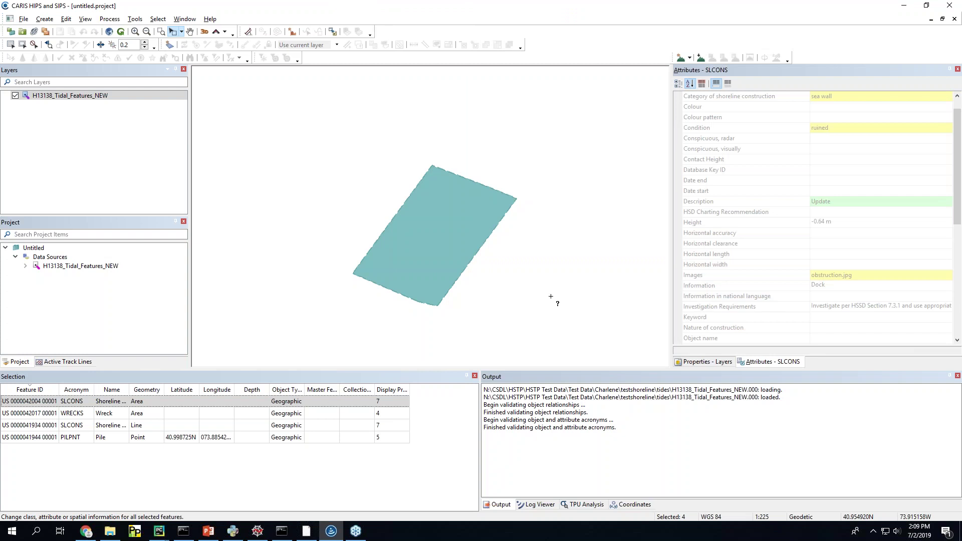
scroll(729, 257, "up", 1)
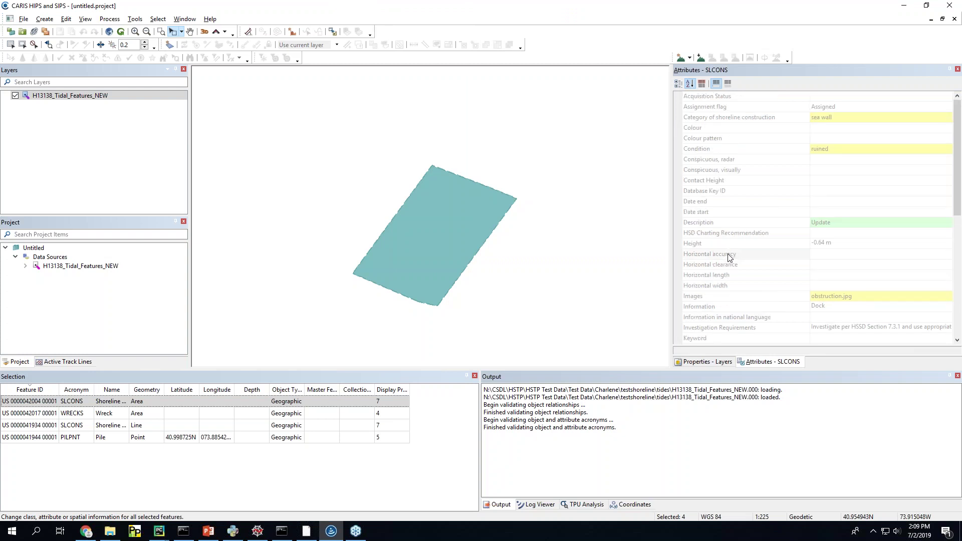
left_click(844, 129)
left_click(836, 119)
left_click(832, 150)
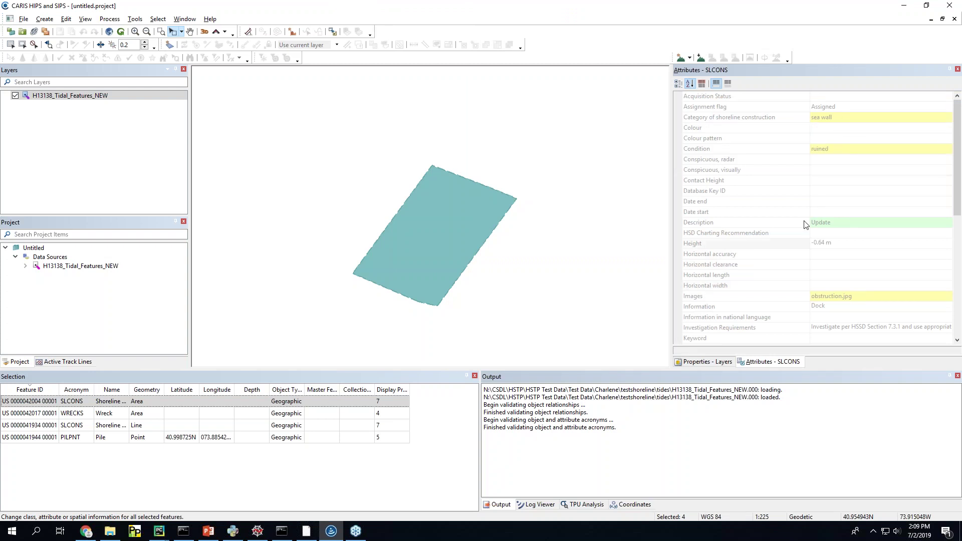
left_click(844, 308)
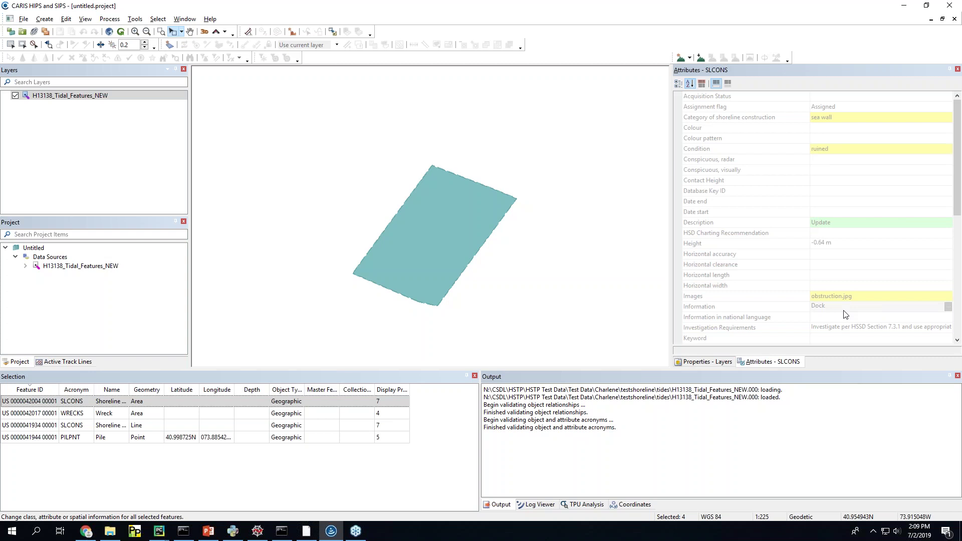
left_click(838, 222)
left_click(829, 150)
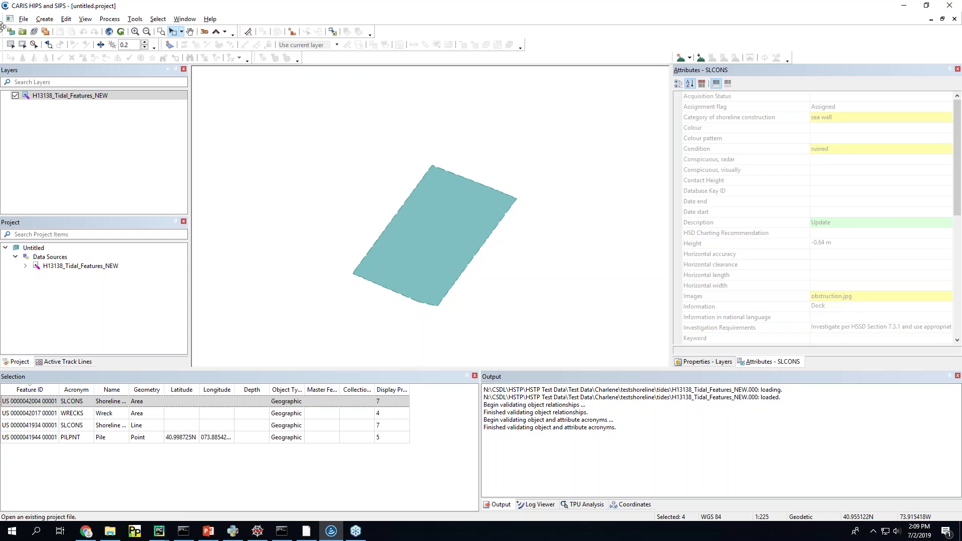
left_click(24, 20)
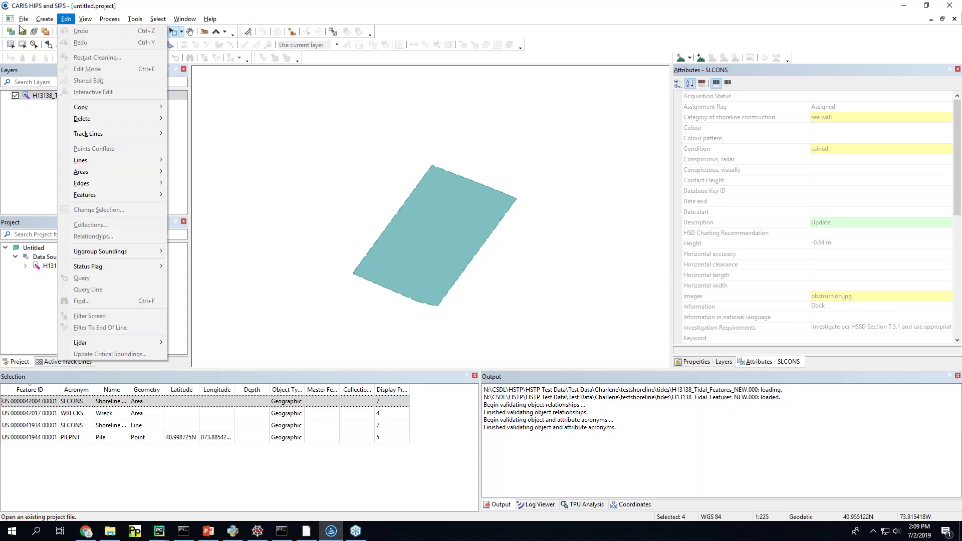
Step: Close the H13138_Tidal_Features_NEW data source and discard the project changes
left_click(227, 194)
right_click(75, 266)
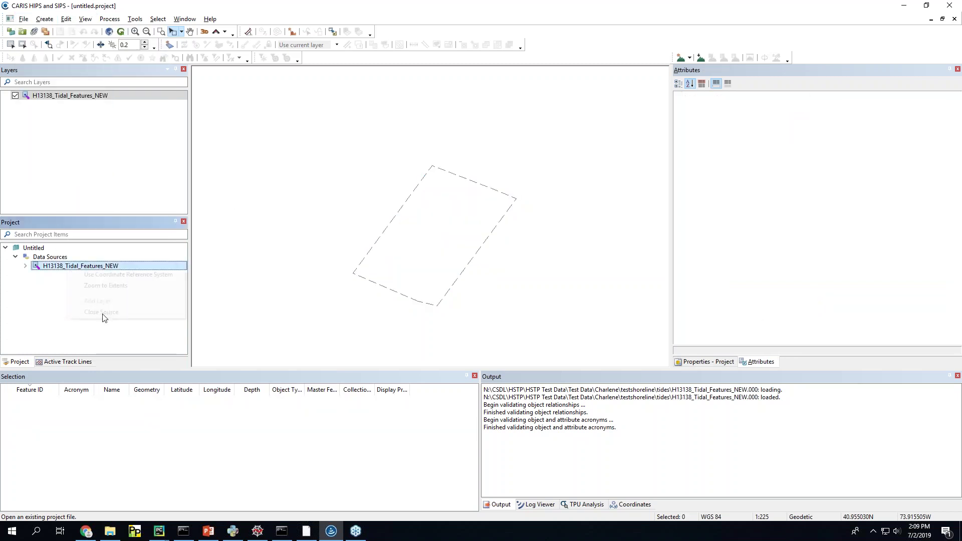
left_click(100, 312)
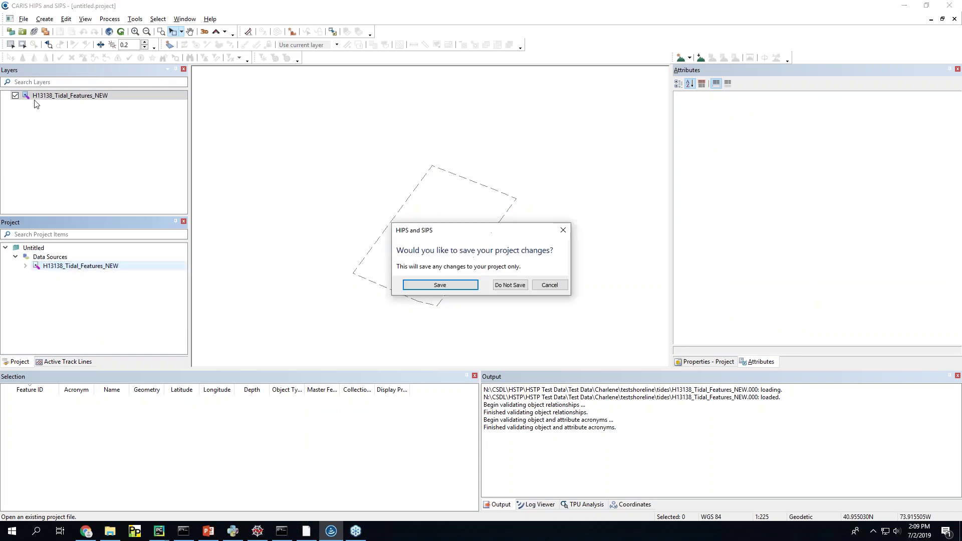
left_click(507, 285)
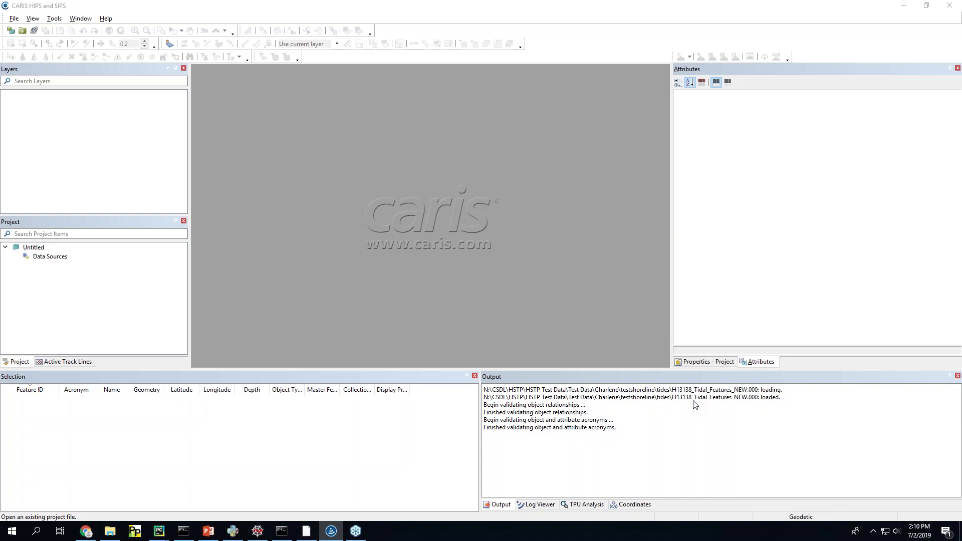
Step: Copy the feature ID from SHAM's console, then snap SHAM left with the console on the right
key("alt+Tab")
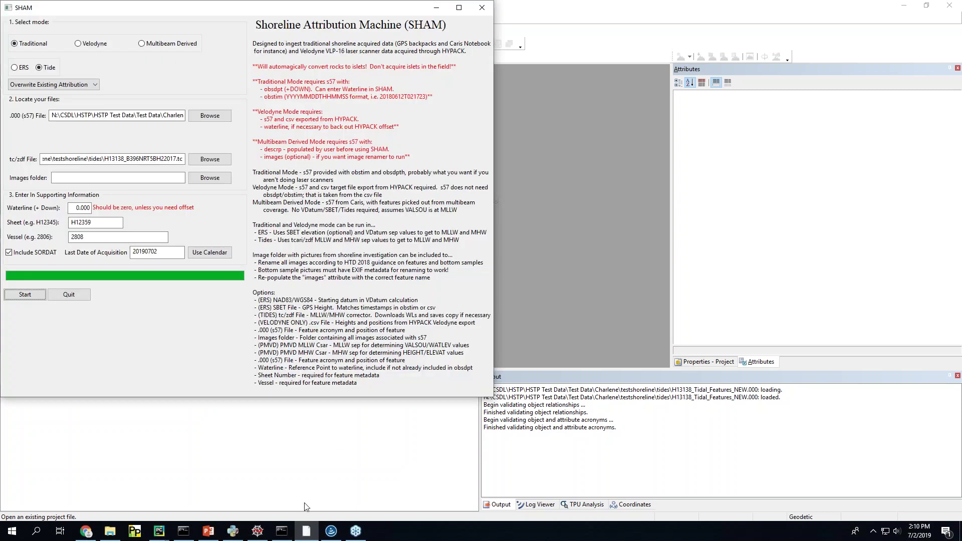
left_click(281, 531)
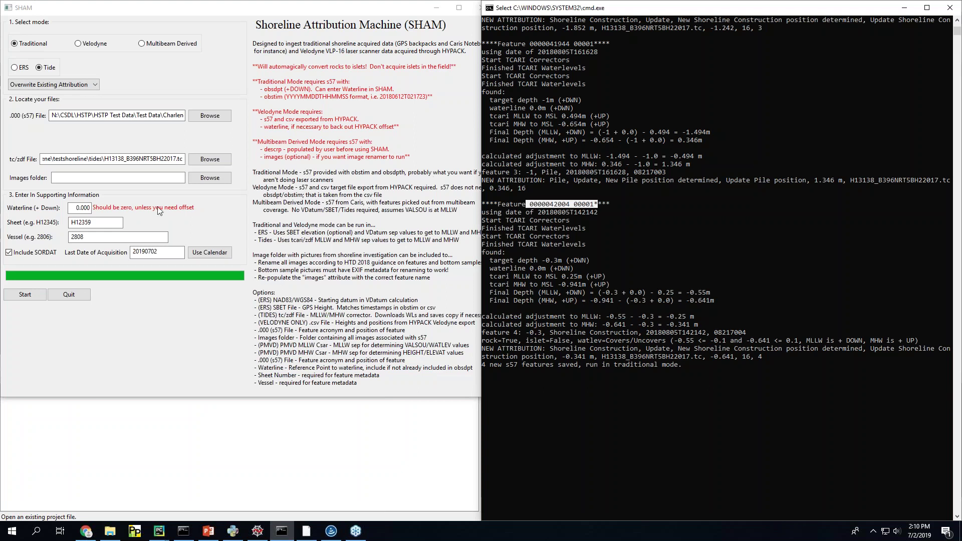
key("ctrl+c")
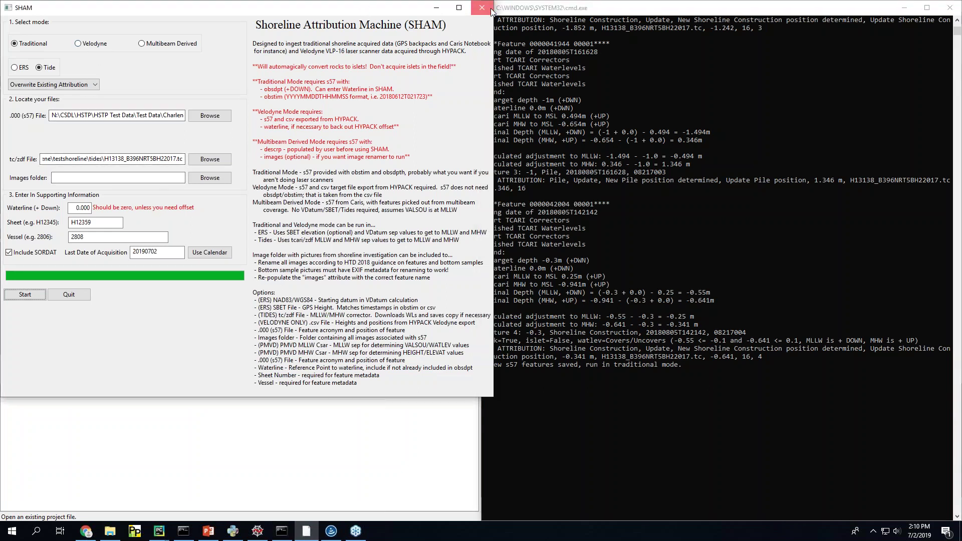
left_click(266, 533)
left_click(270, 535)
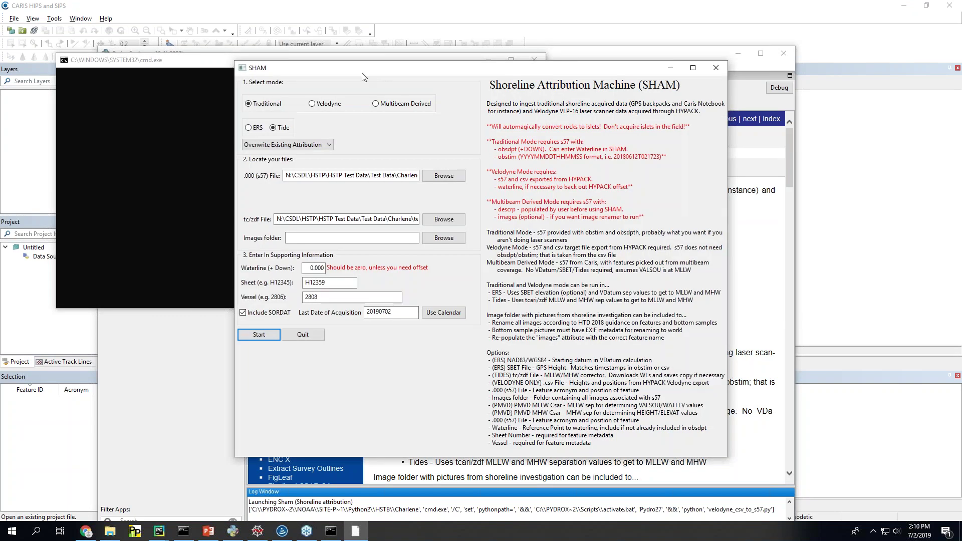
left_click_drag(378, 74, 1, 125)
left_click(579, 113)
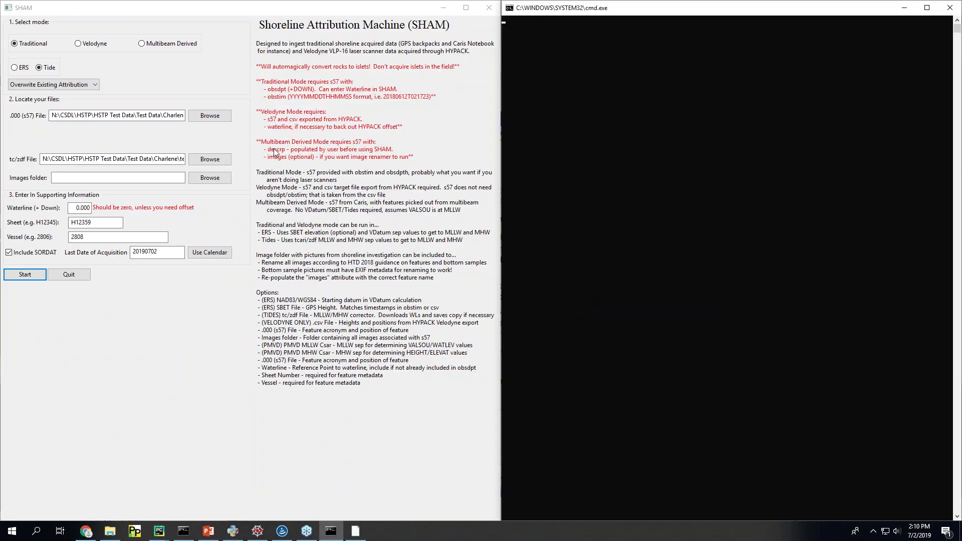
Step: Switch SHAM to Velodyne mode and open the ers\witmer_sham folder in File Explorer
left_click(78, 44)
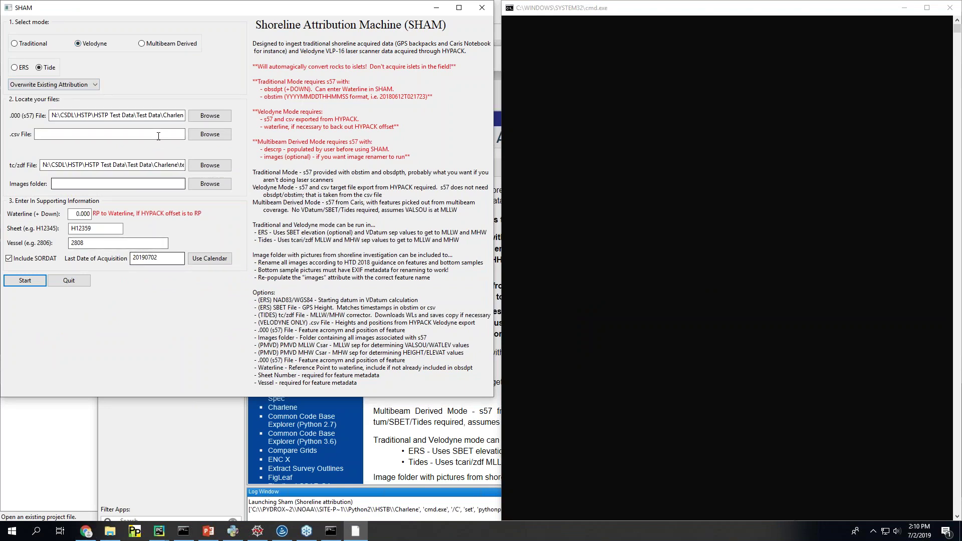
left_click_drag(164, 119, 227, 136)
left_click_drag(51, 165, 268, 181)
left_click(163, 165)
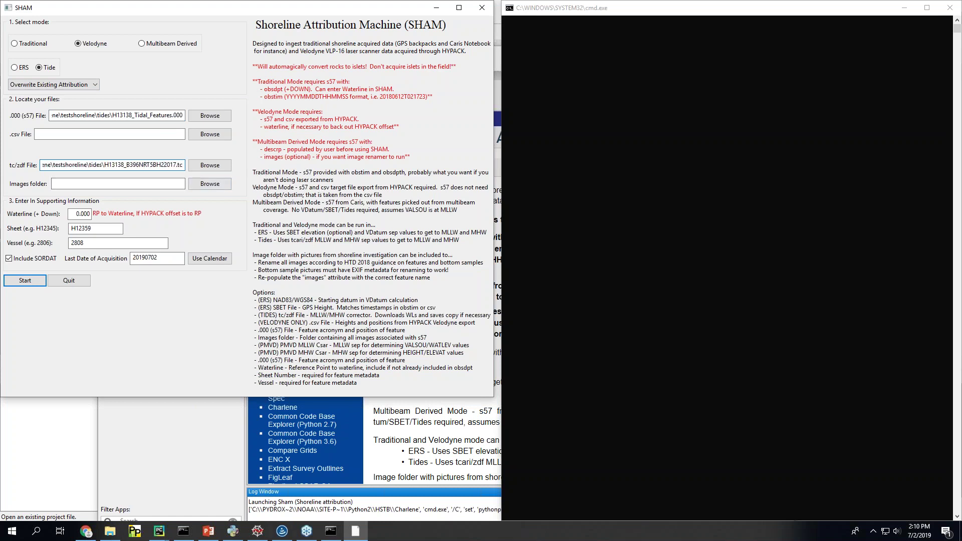
key("alt+Tab")
left_click(684, 165)
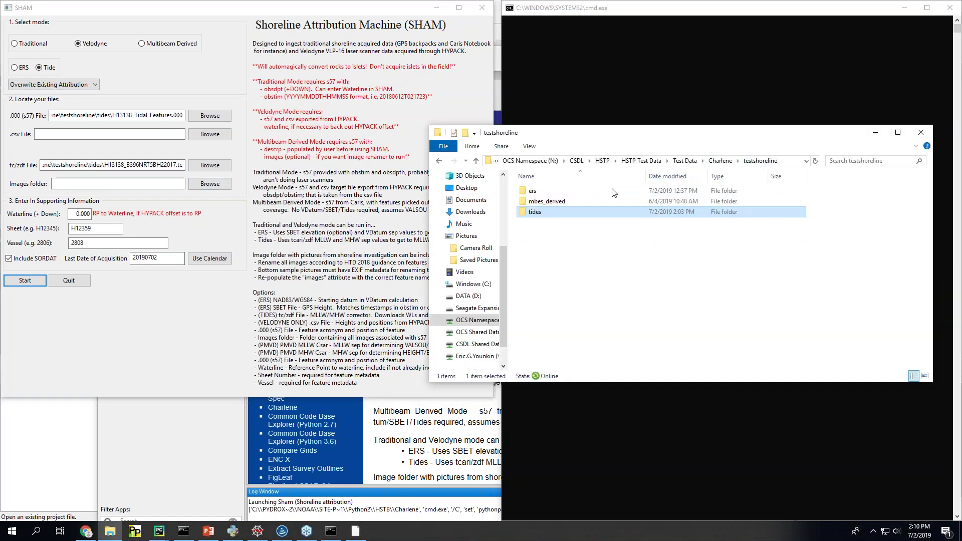
double_click(560, 201)
double_click(546, 191)
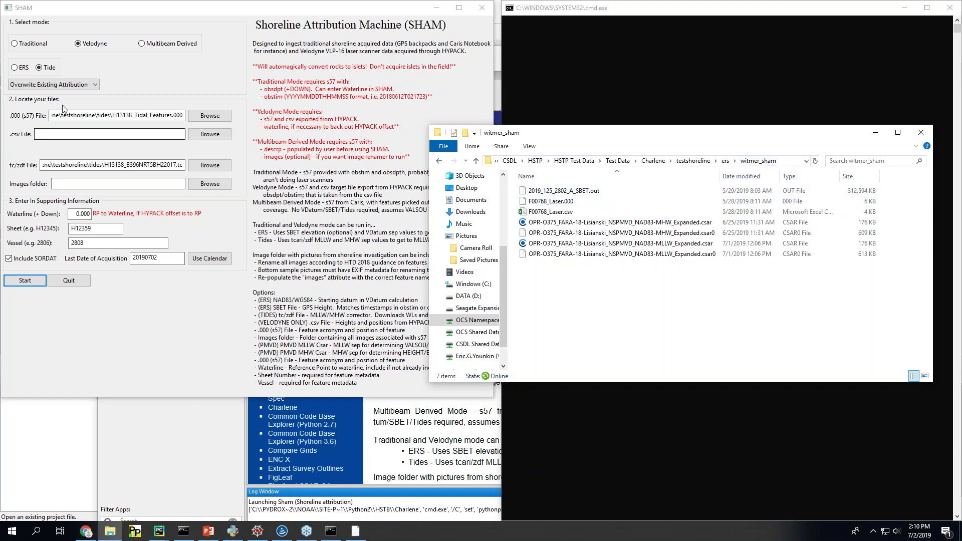
left_click(212, 117)
left_click(212, 117)
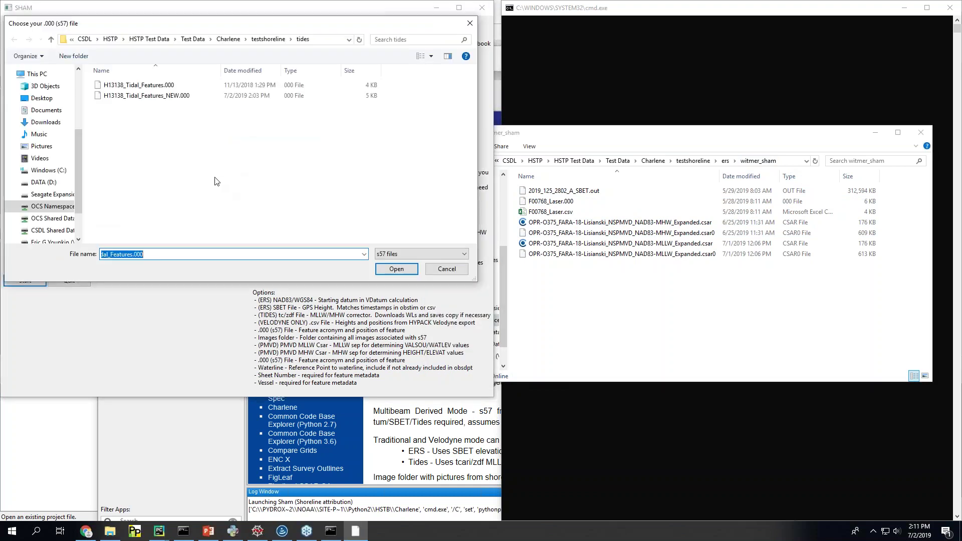
left_click(280, 43)
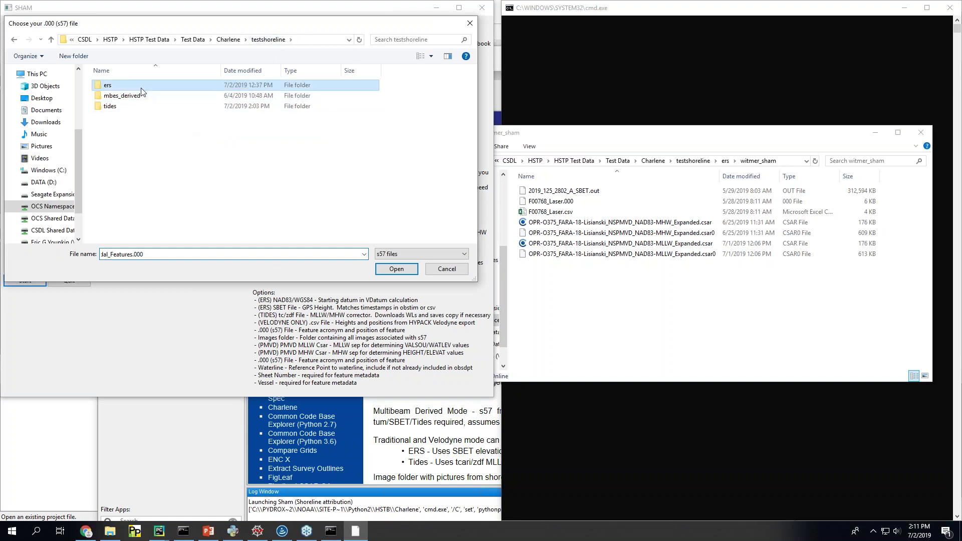
double_click(136, 95)
double_click(122, 85)
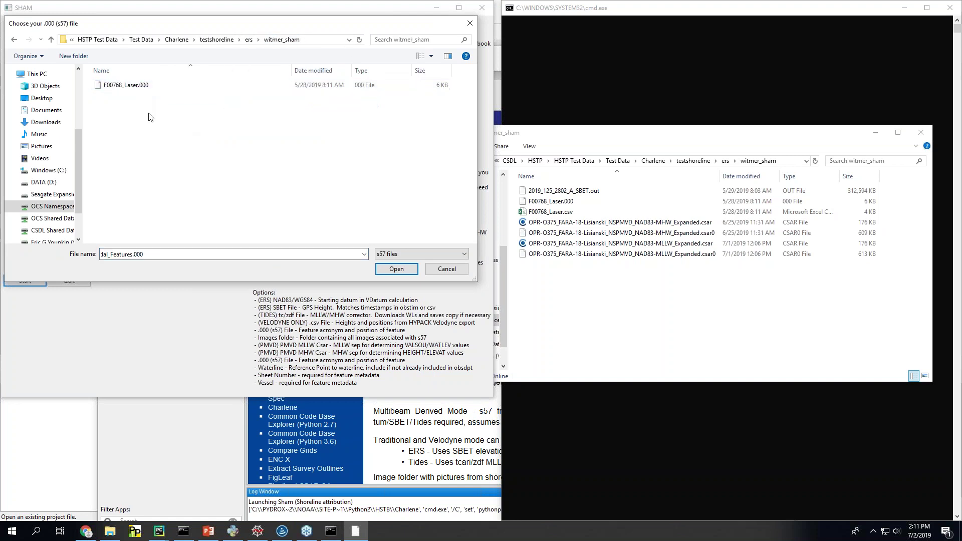
double_click(145, 86)
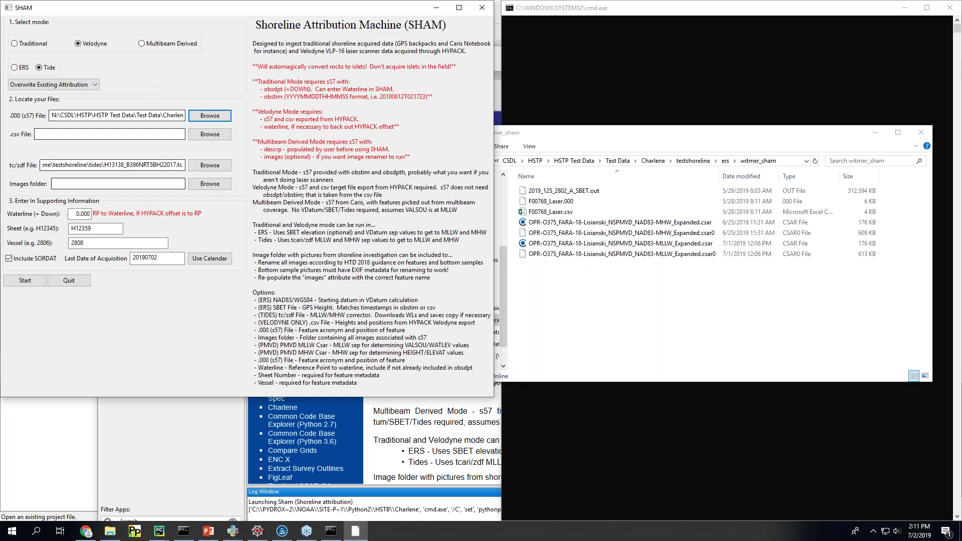
Step: Set the .csv file to F00768_Laser.csv using the pasted witmer_sham folder path
key("shift+Tab")
key("Tab")
key("Tab")
key("Tab")
key("space")
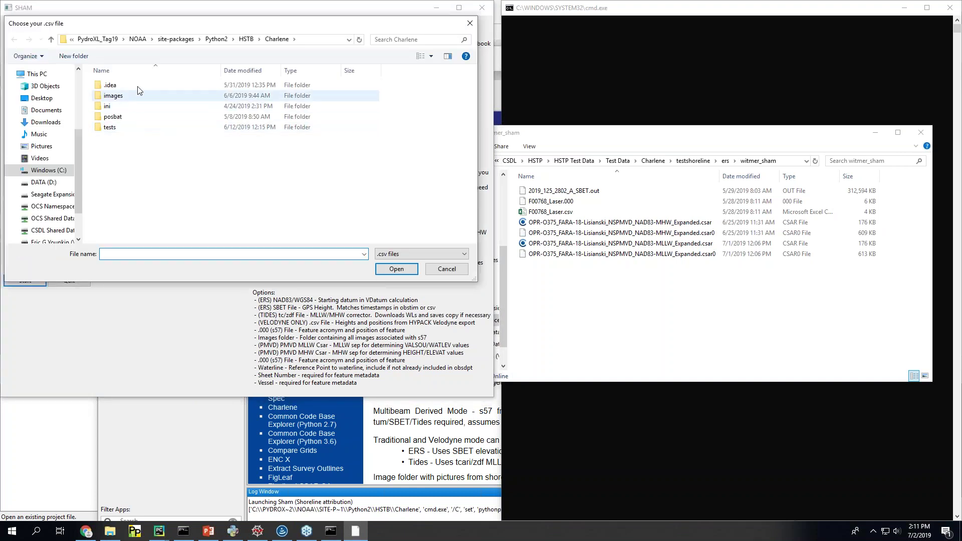
left_click(786, 161)
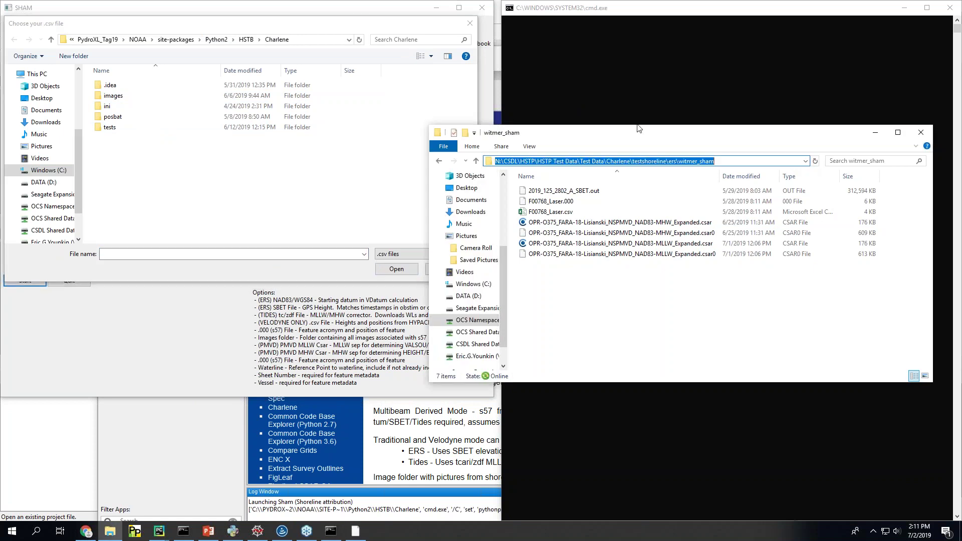
left_click(314, 41)
key("ctrl+v")
key("Return")
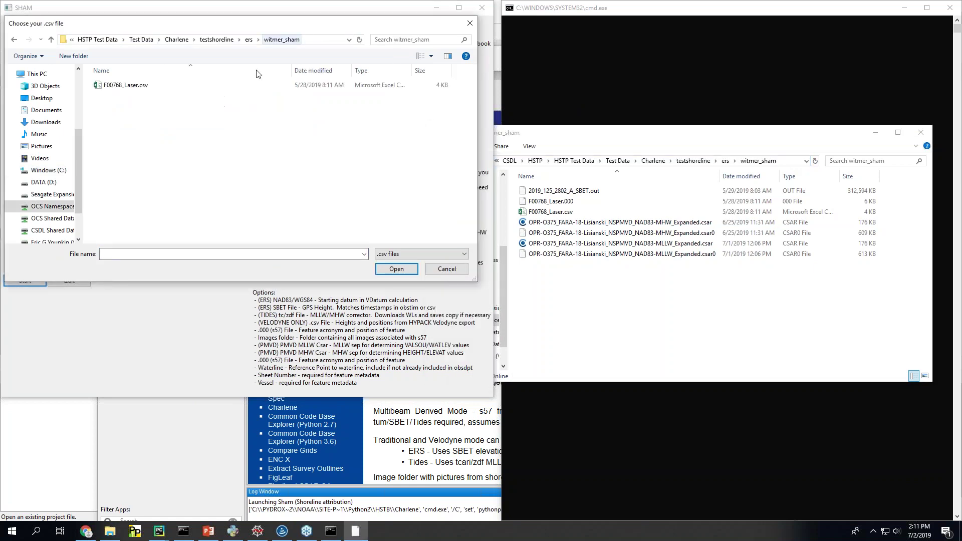
double_click(139, 85)
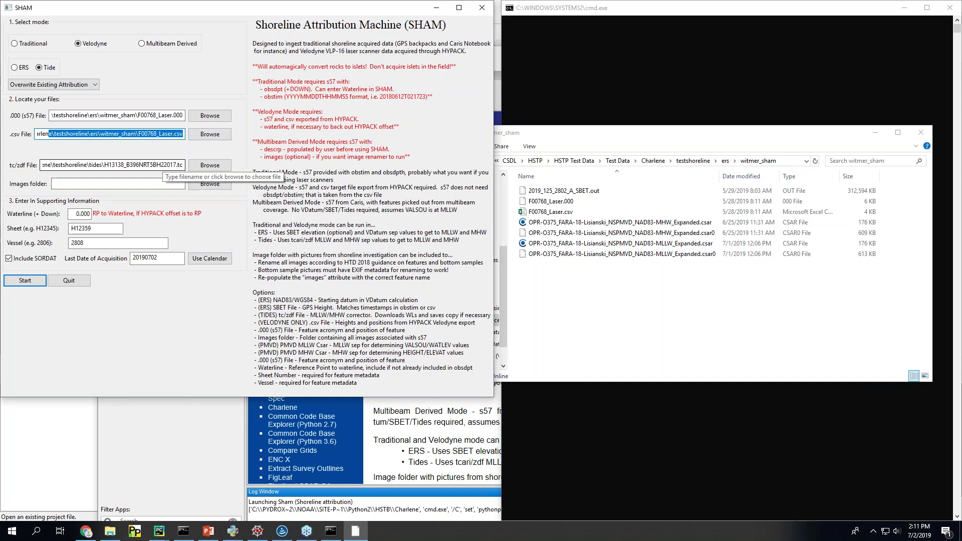
Step: Switch the vertical reference to ERS and set the SBET file to 2019_125_2802_A_SBET.out
left_click(14, 69)
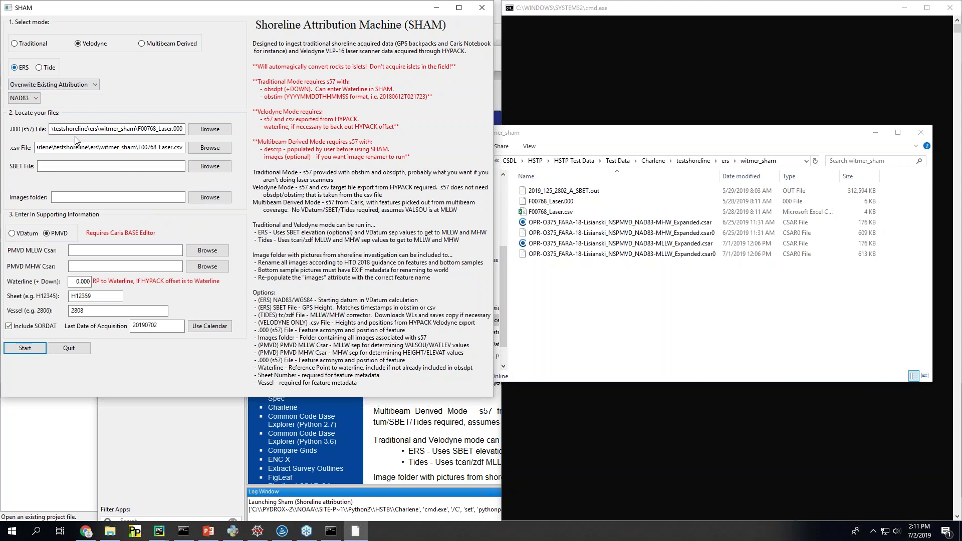
left_click(203, 168)
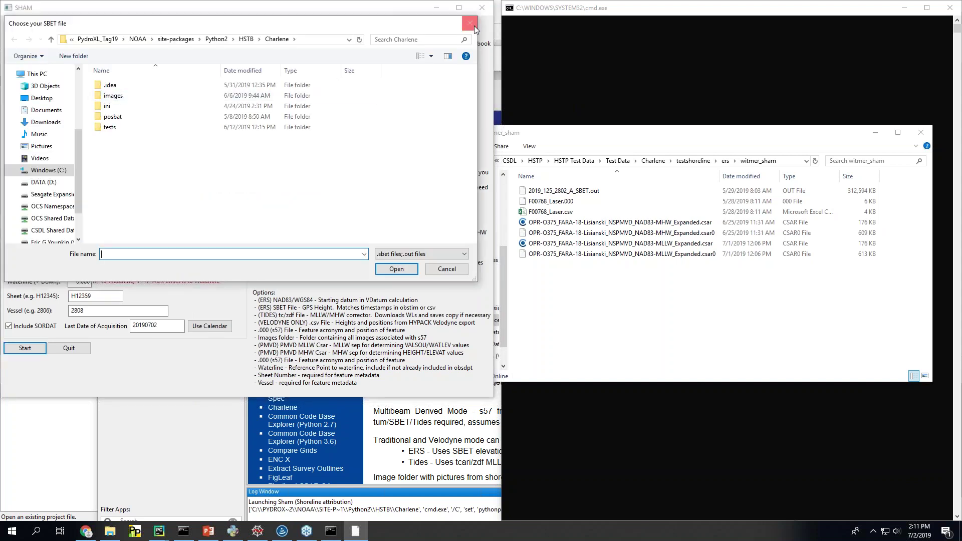
left_click(470, 23)
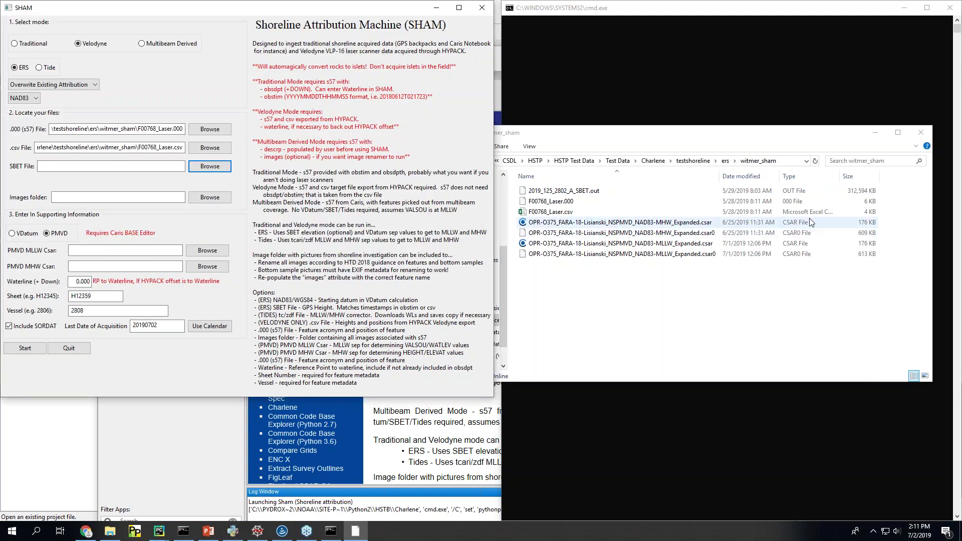
left_click(651, 161)
left_click(75, 166)
key("ctrl+v")
left_click(209, 168)
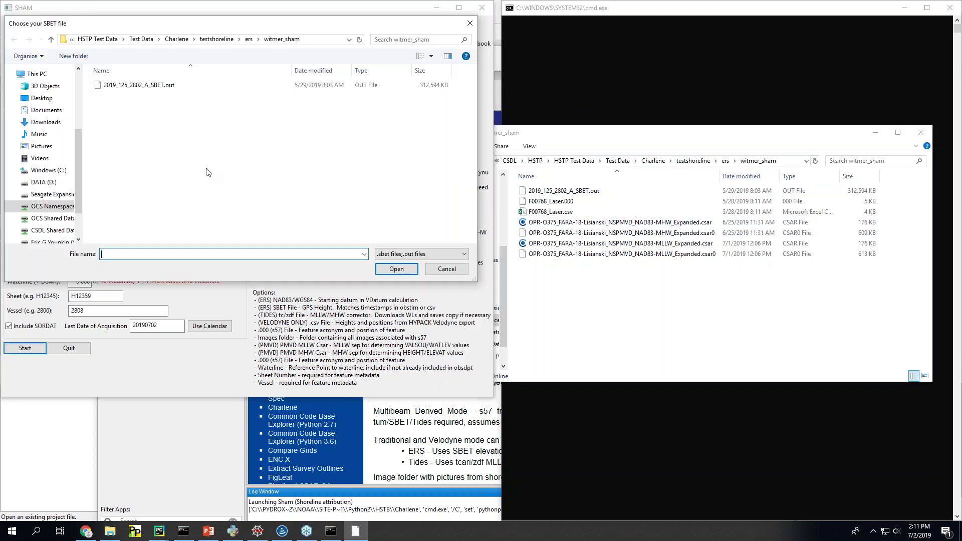
double_click(120, 84)
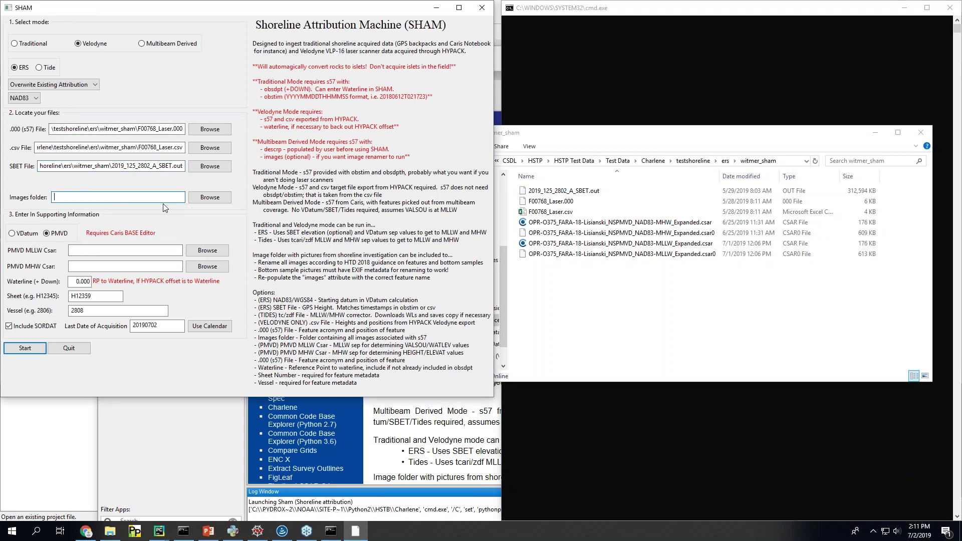
Step: Set PMVD MLLW and MHW Csar to the MLLW and MHW Expanded .csar files
left_click(86, 252)
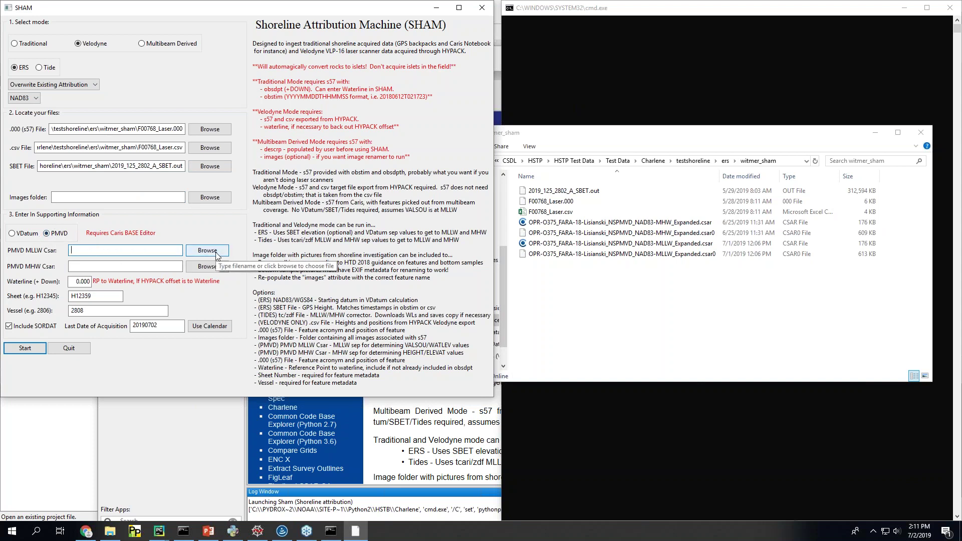
left_click(796, 161)
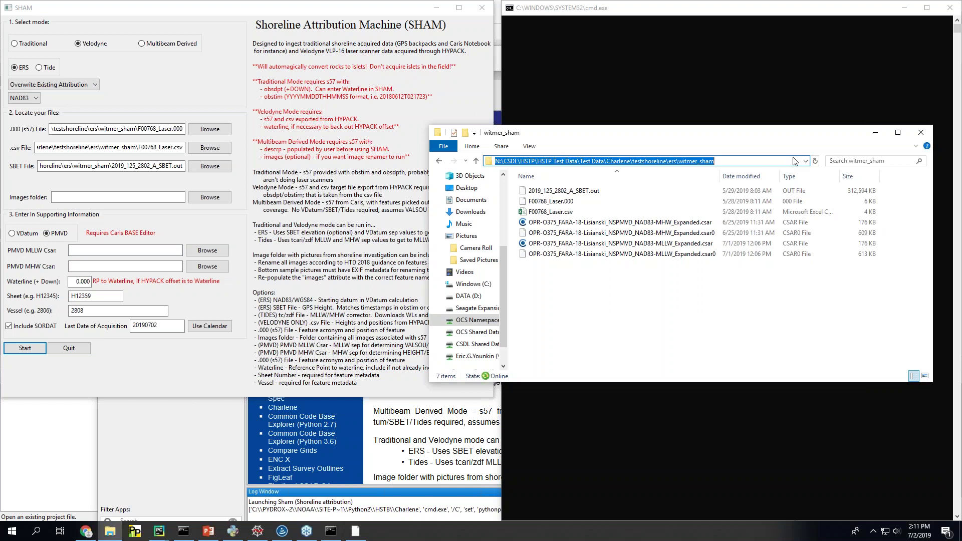
key("ctrl+c")
left_click(109, 250)
key("ctrl+v")
left_click(208, 250)
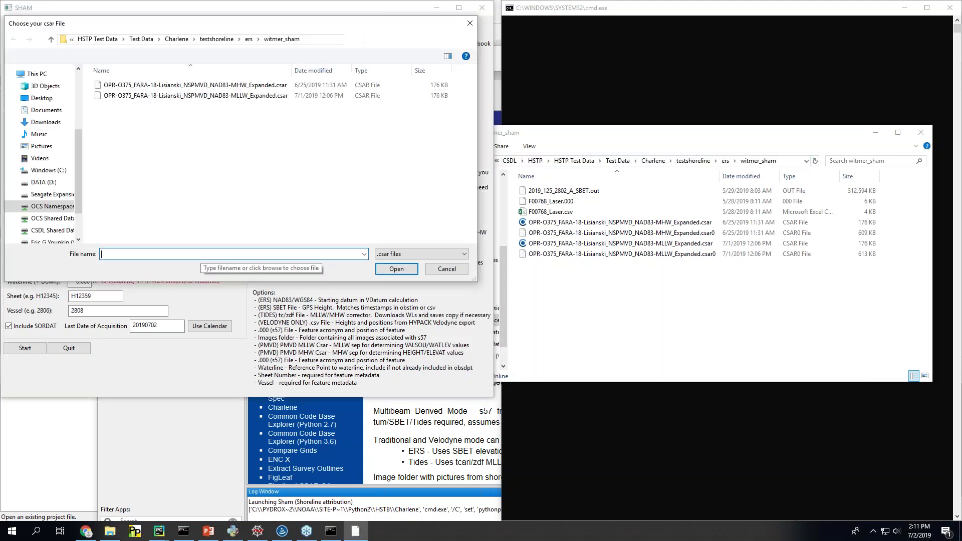
left_click_drag(267, 24, 421, 34)
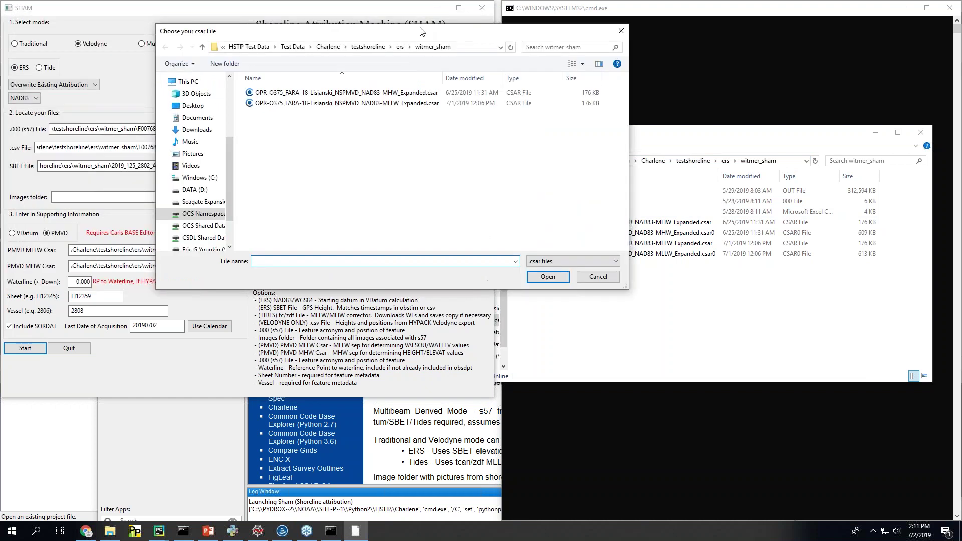
double_click(394, 104)
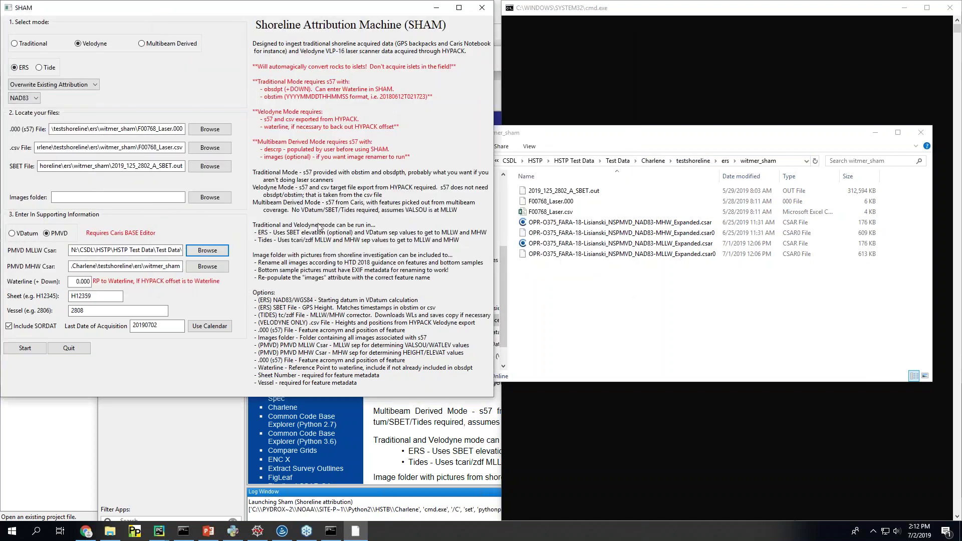
left_click(207, 267)
double_click(358, 95)
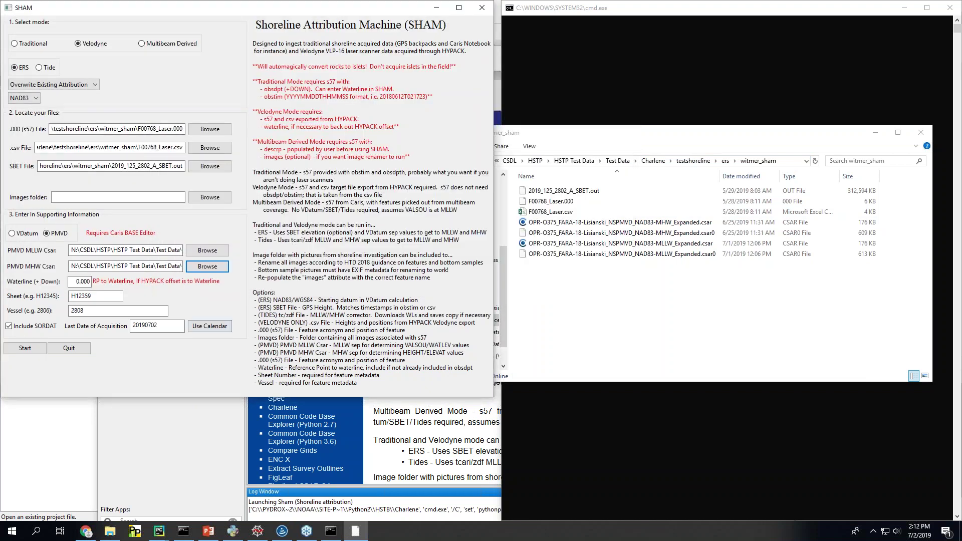
left_click(77, 283)
Step: Enter a waterline offset of -0.300 and review the s57, csv and SBET file entries
left_click(82, 284)
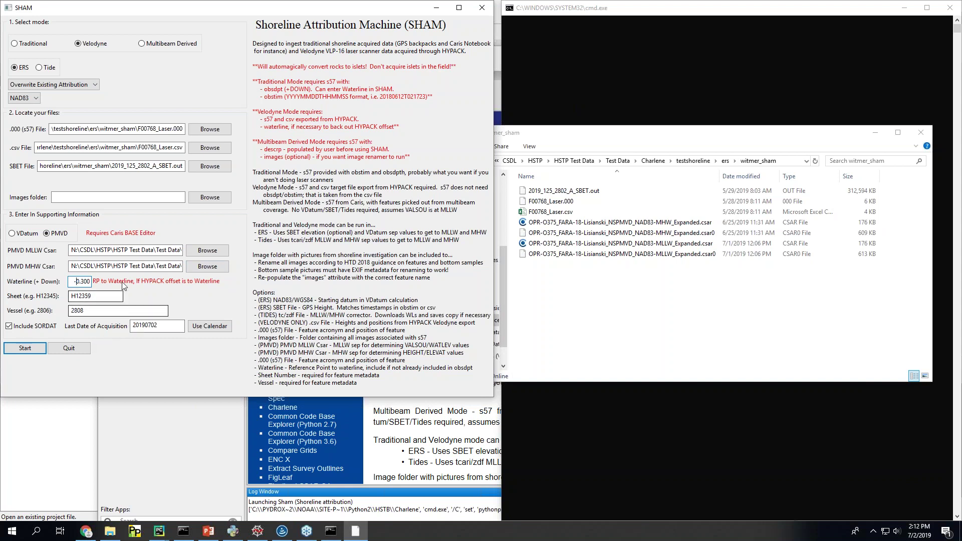
triple_click(175, 265)
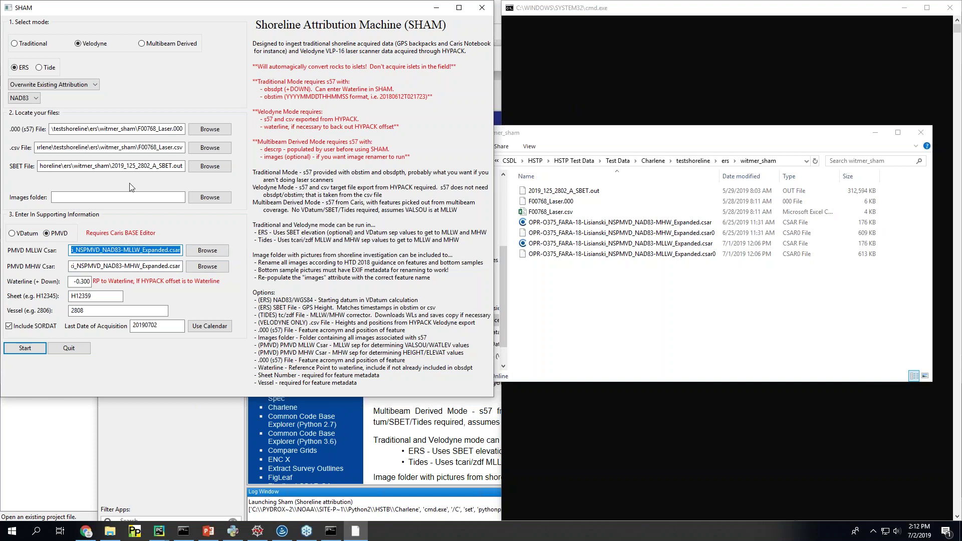
left_click(131, 129)
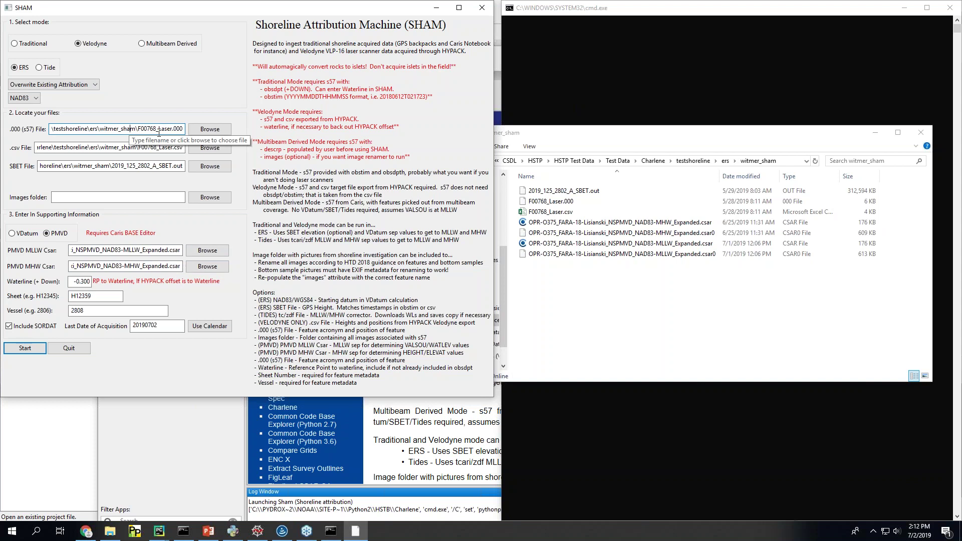
double_click(170, 147)
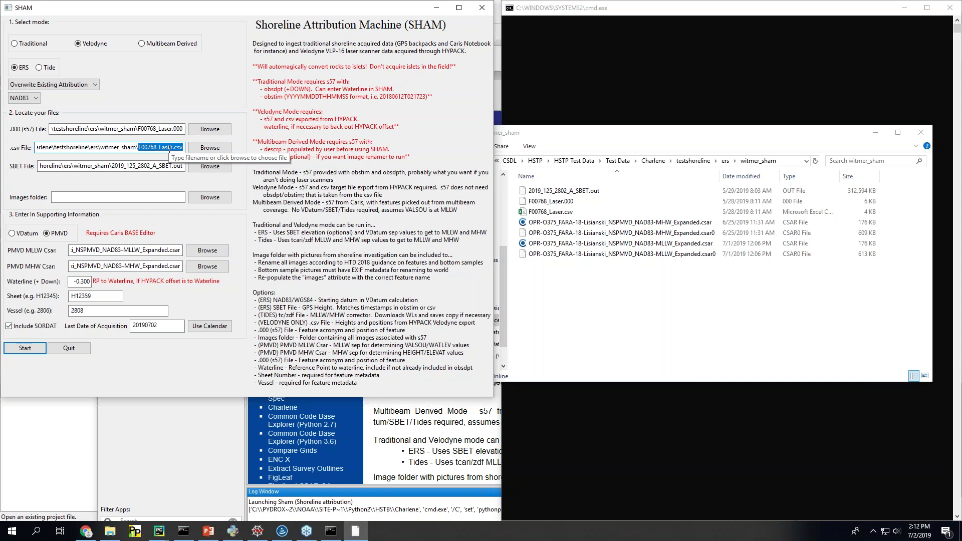
left_click(159, 166)
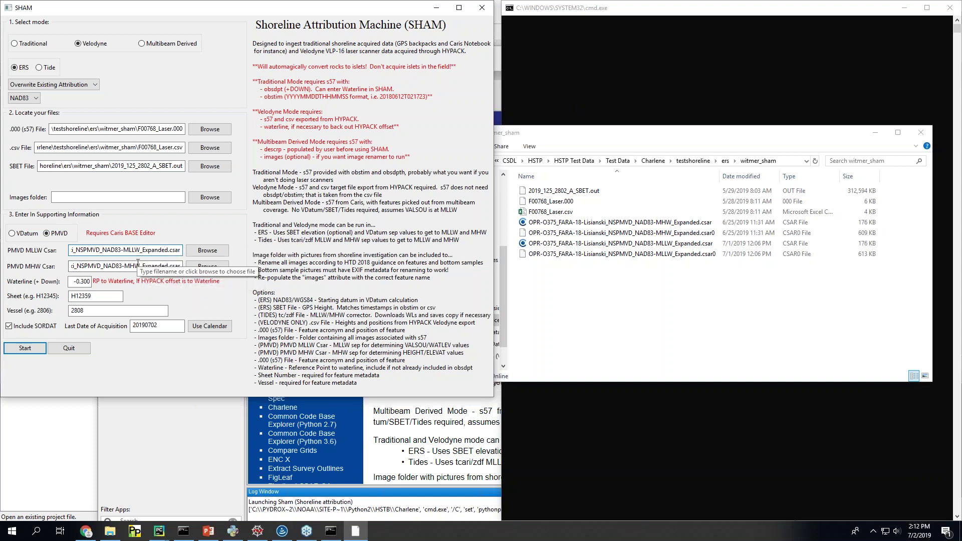
Step: Toggle the separation source between VDatum and PMVD, keep PMVD, and move the witmer_sham window lower left
left_click(21, 234)
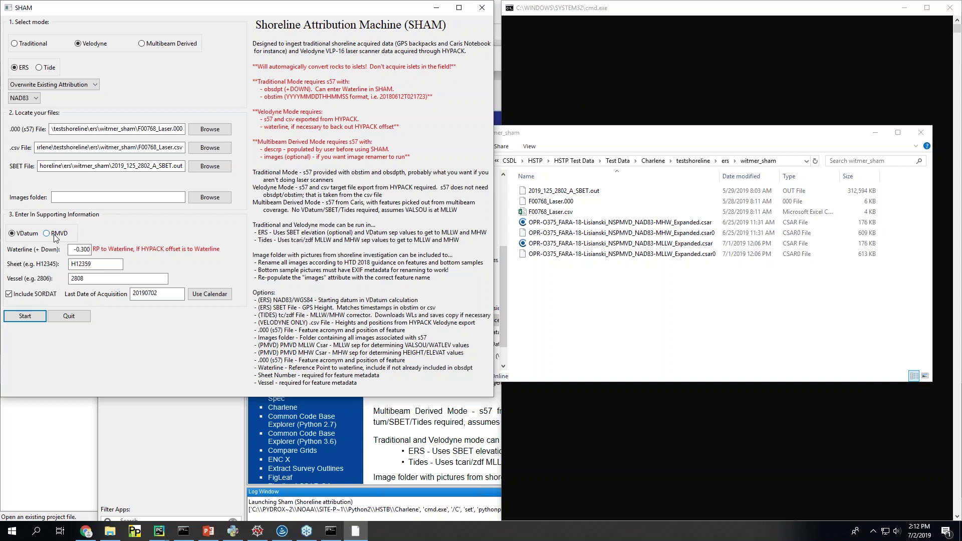
left_click(56, 238)
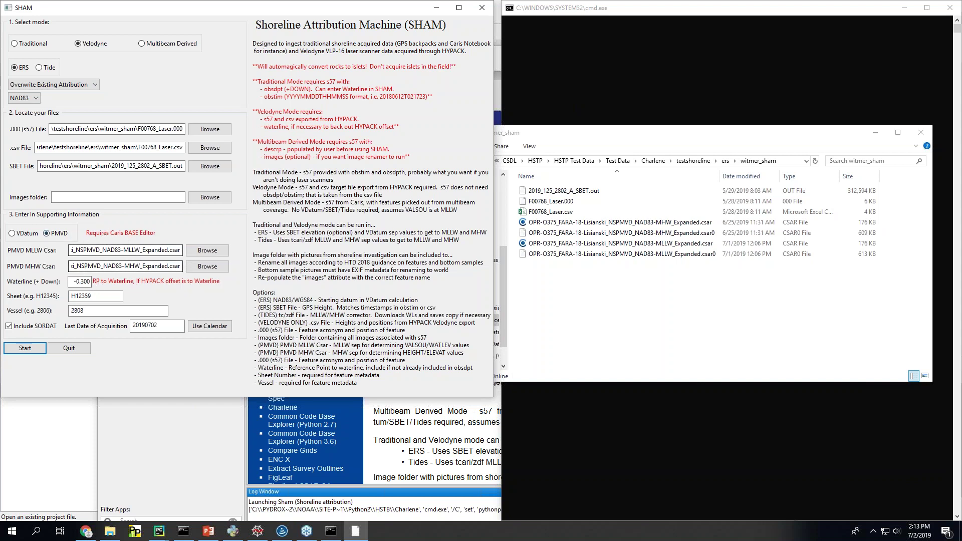
left_click(34, 236)
left_click(54, 234)
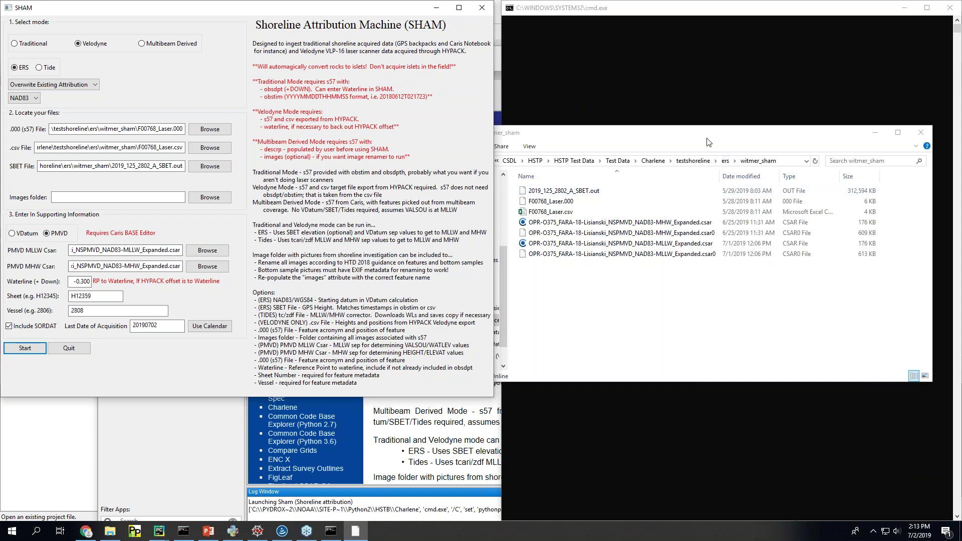
left_click_drag(709, 142, 287, 401)
Step: Run the Velodyne attribution, watch F00768_Laser_NEW.000 appear in witmer_sham, then return to the presentation
left_click(34, 348)
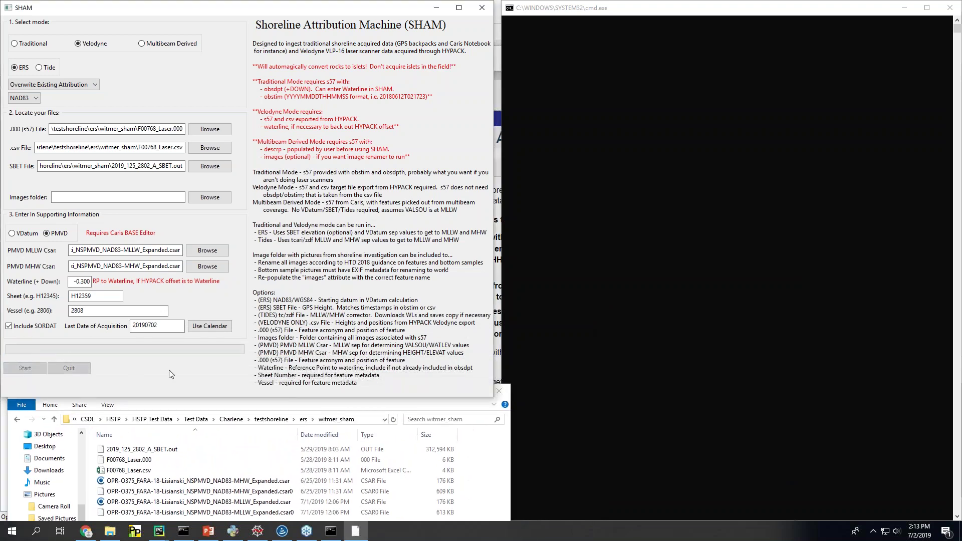
left_click(234, 400)
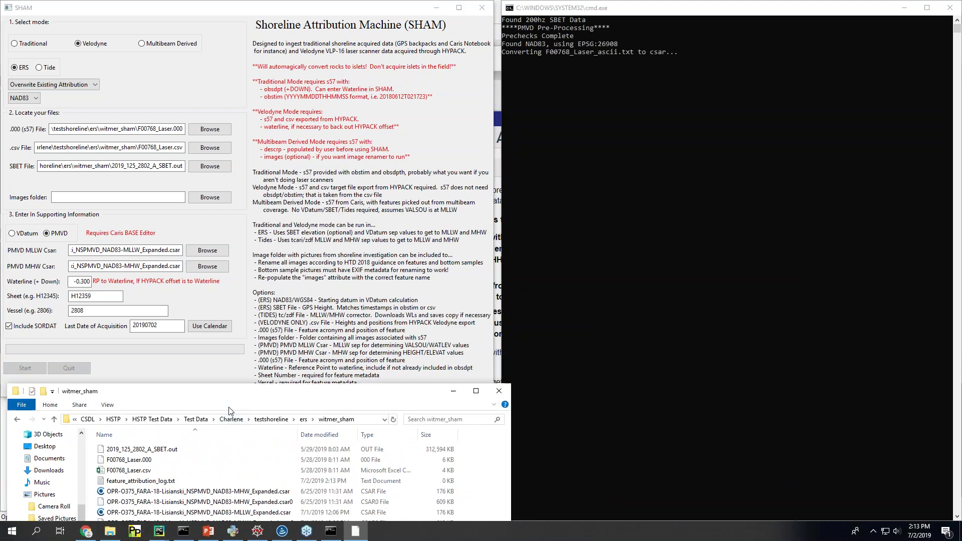
left_click_drag(234, 401, 239, 230)
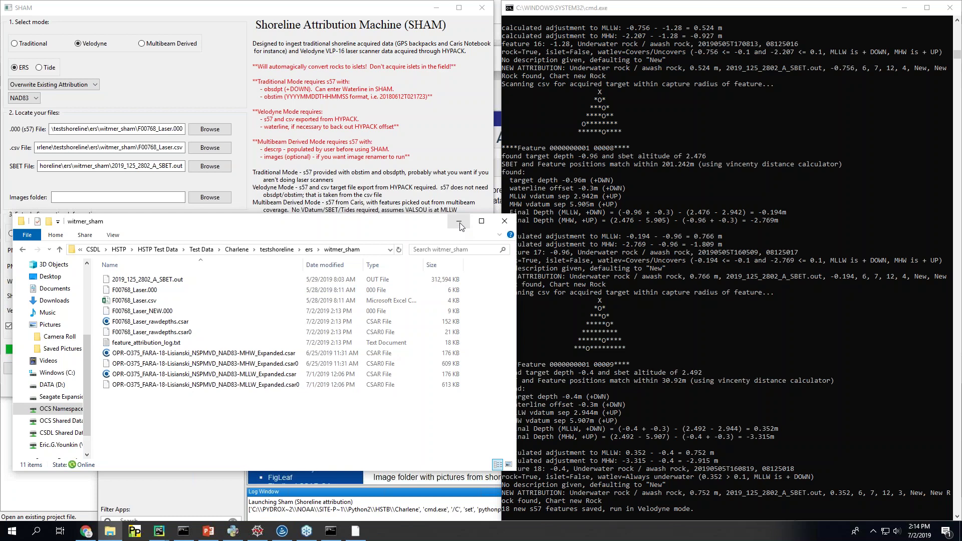
left_click(460, 227)
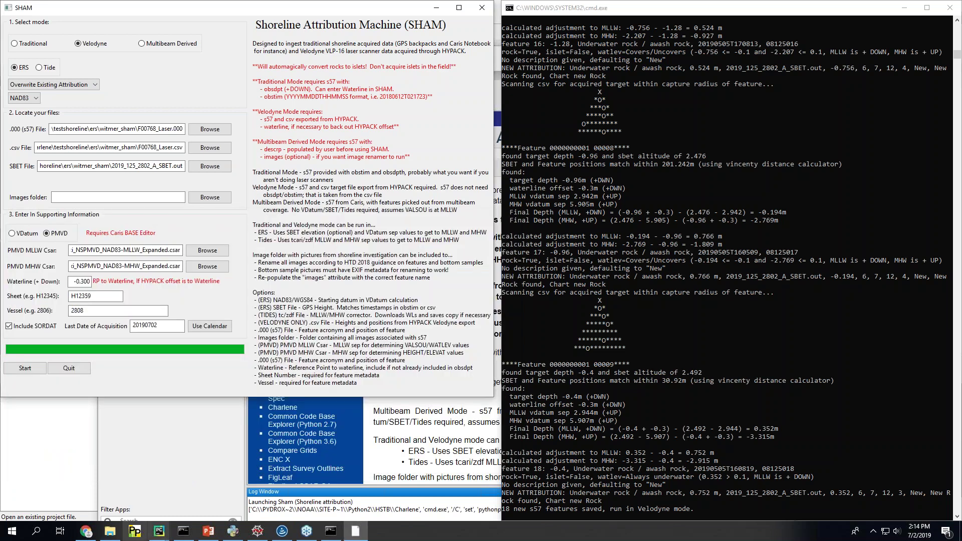
left_click(206, 531)
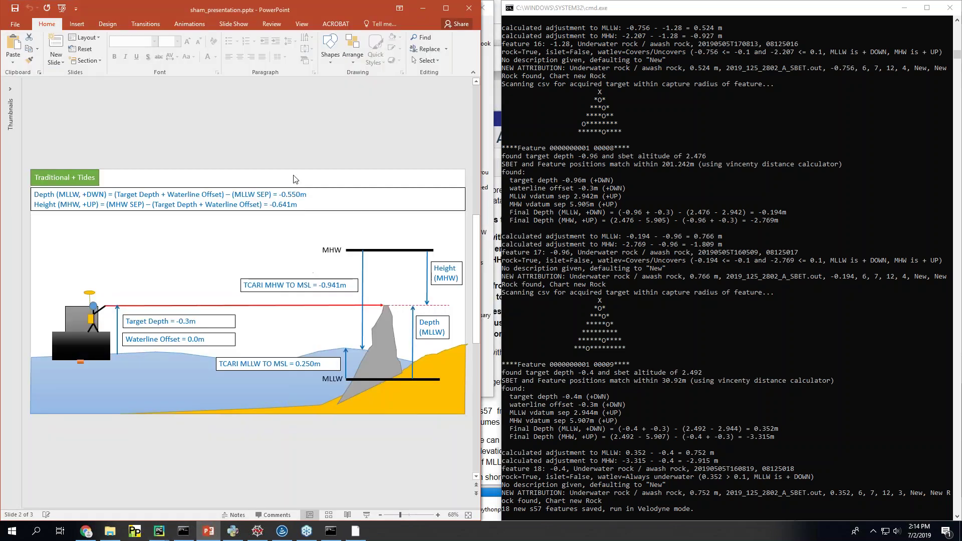
Step: Show the slide thumbnails and go to the Velodyne + ERS slide
left_click(4, 94)
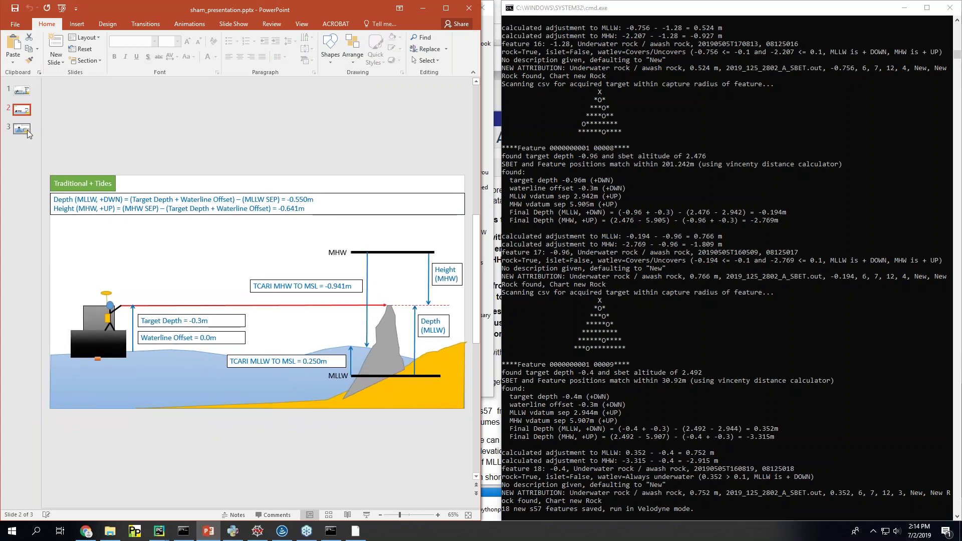
left_click(22, 131)
key("Up")
key("Up")
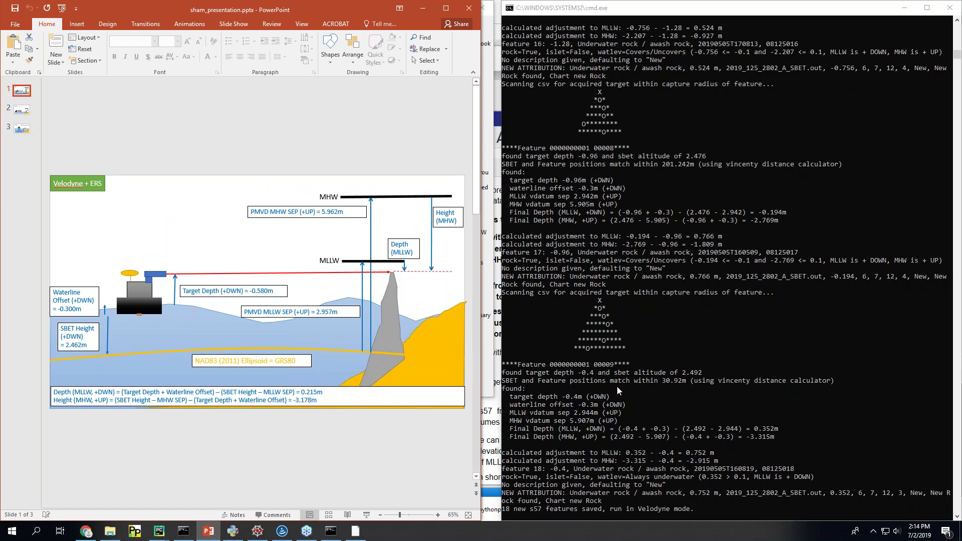
Step: Scroll the SHAM console back to the Feature 00014 output to compare depth and height values
left_click(646, 389)
scroll(650, 384, "down", 1)
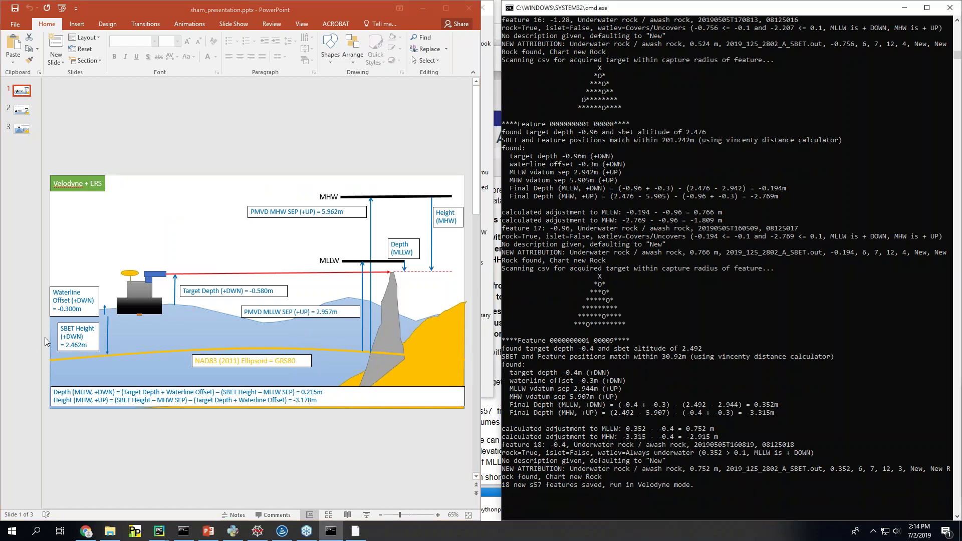
scroll(719, 314, "up", 18)
scroll(837, 309, "up", 20)
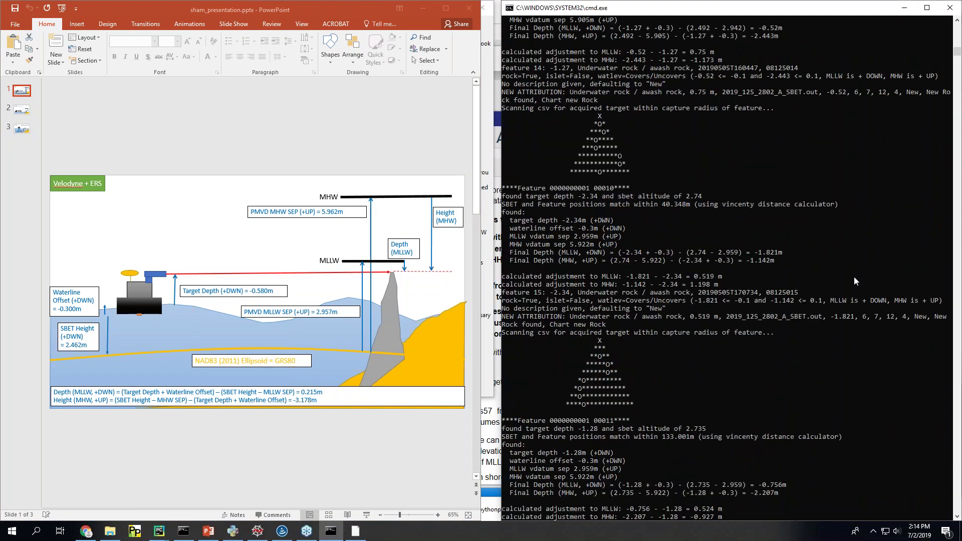
scroll(855, 277, "up", 20)
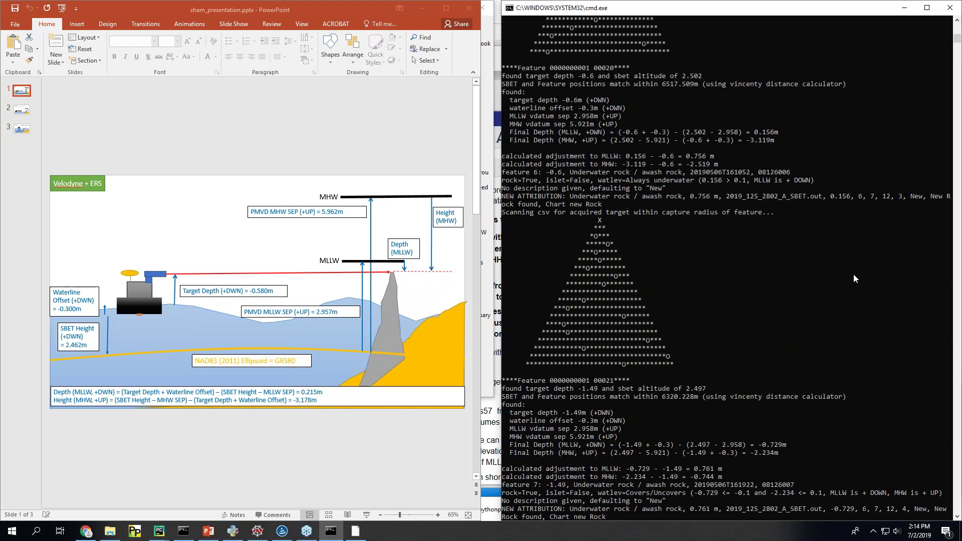
scroll(850, 273, "up", 20)
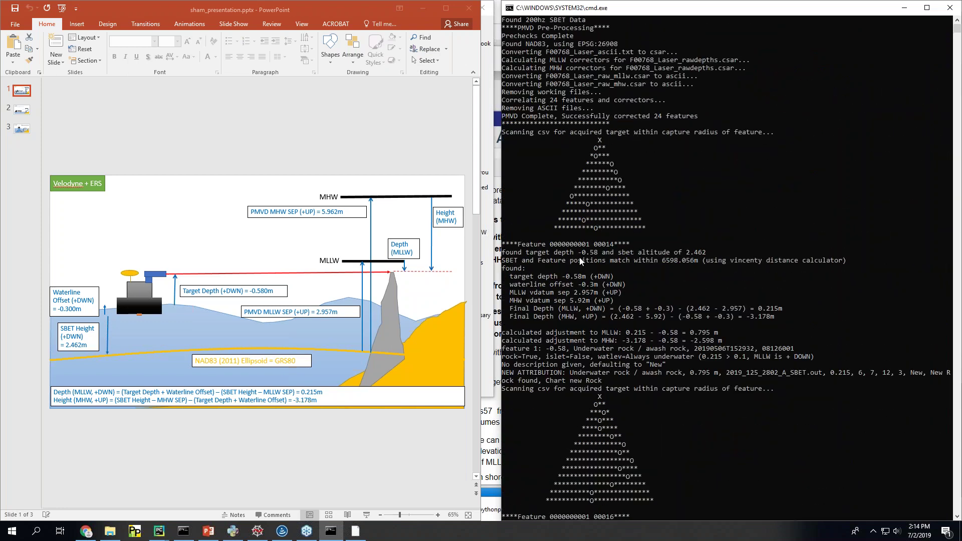
scroll(584, 264, "down", 3)
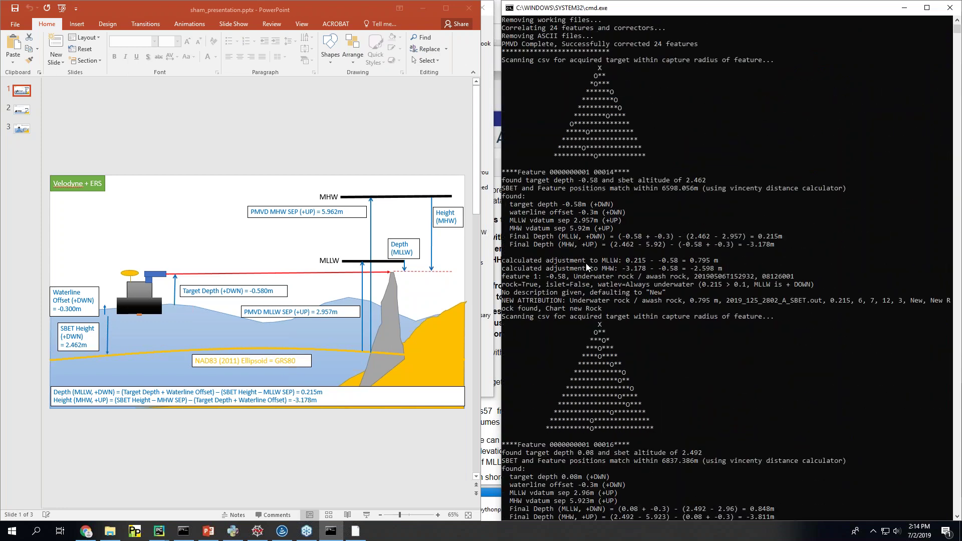
Step: Highlight the Feature 00014 depth calculation block in the console and widen the Velodyne + ERS slide window
left_click(691, 182)
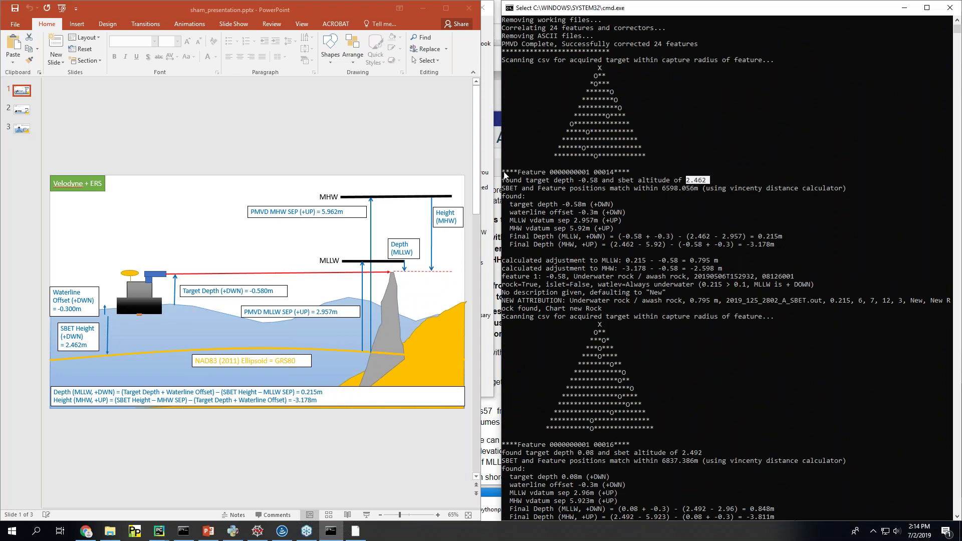
left_click_drag(503, 171, 961, 312)
left_click(503, 324)
left_click_drag(504, 172, 955, 313)
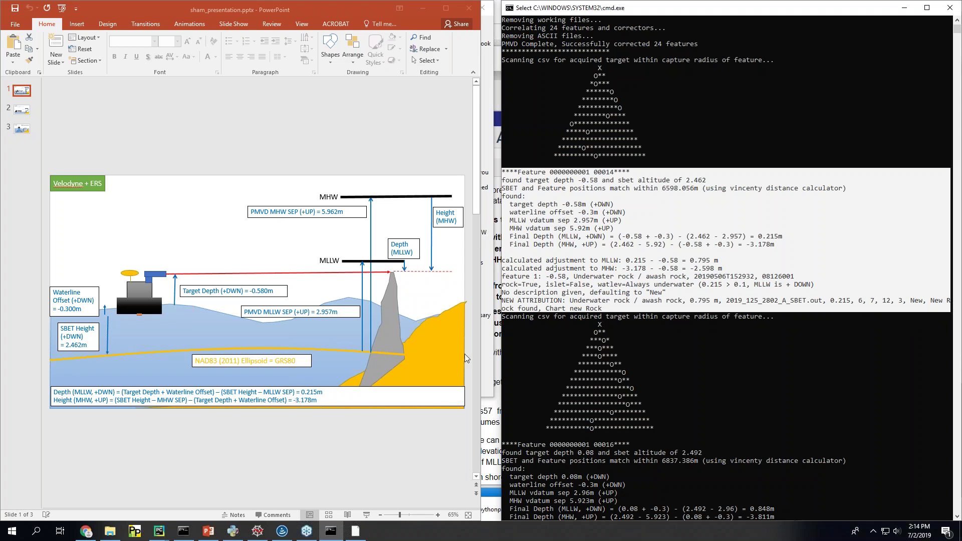
left_click(486, 341)
left_click_drag(485, 341, 504, 341)
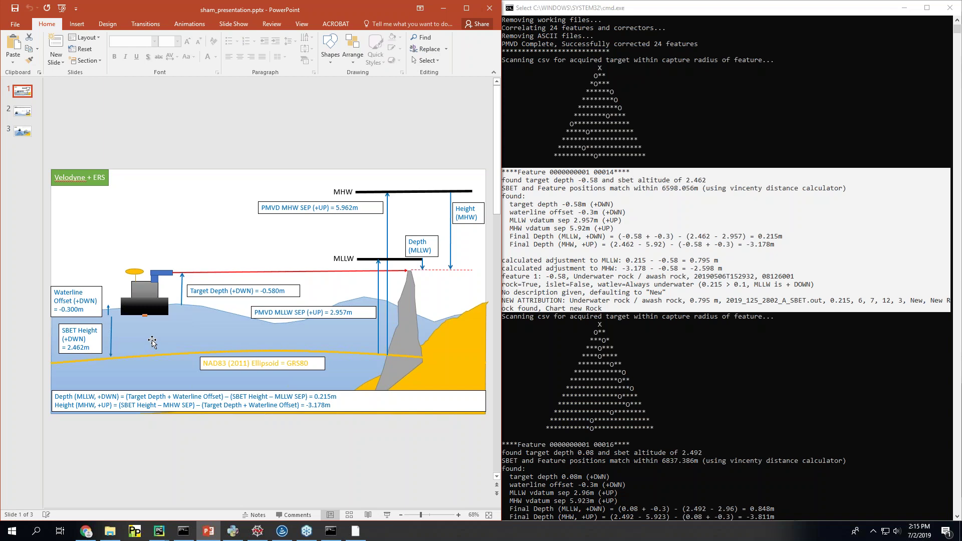
Step: Zoom and pan the Online VDatum map around the converted point near Pelican, then return to the slides
left_click(98, 501)
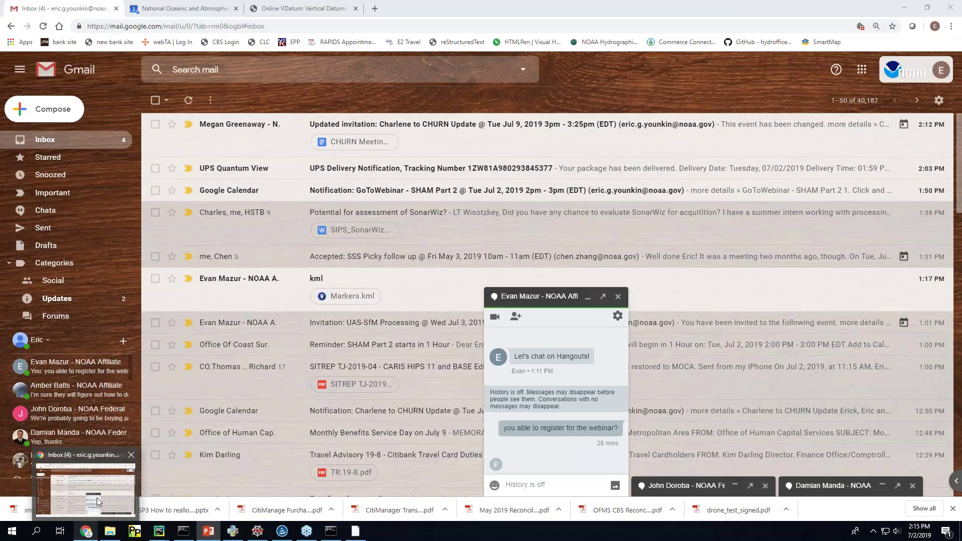
left_click(301, 8)
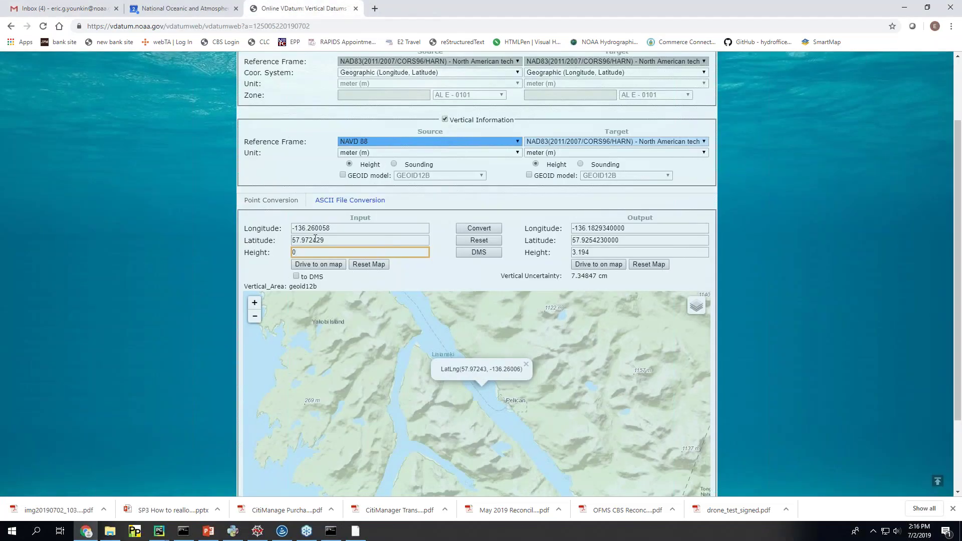
scroll(173, 336, "up", 1)
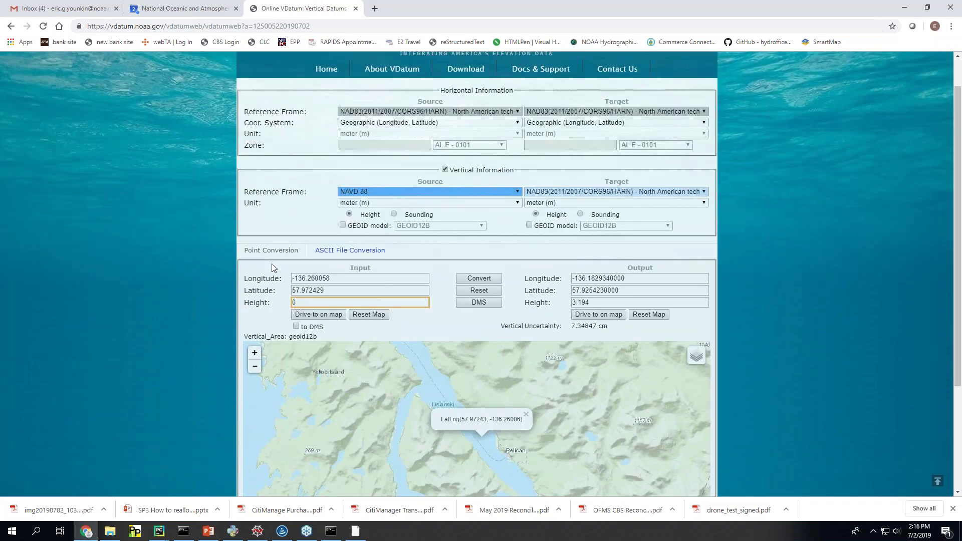
left_click(394, 455)
scroll(391, 451, "down", 1)
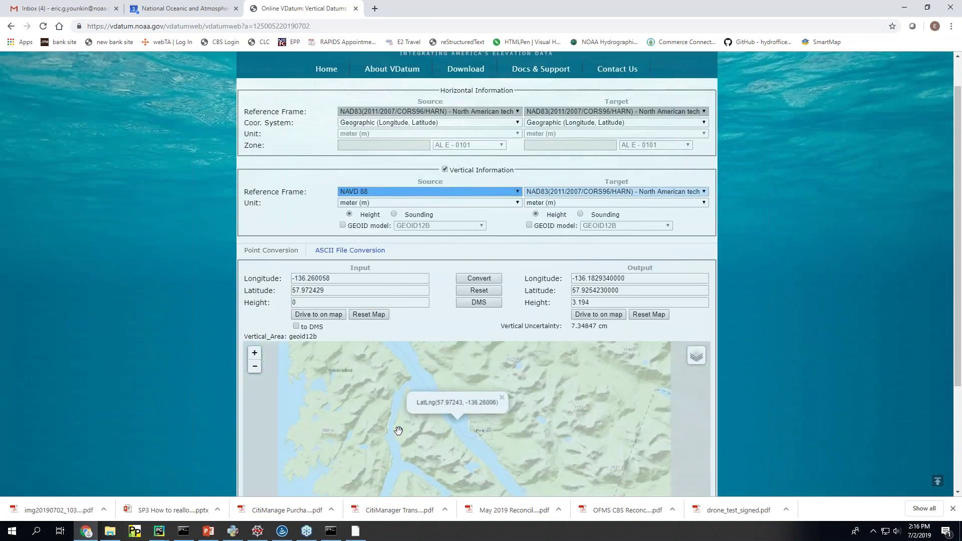
scroll(396, 436, "up", 3)
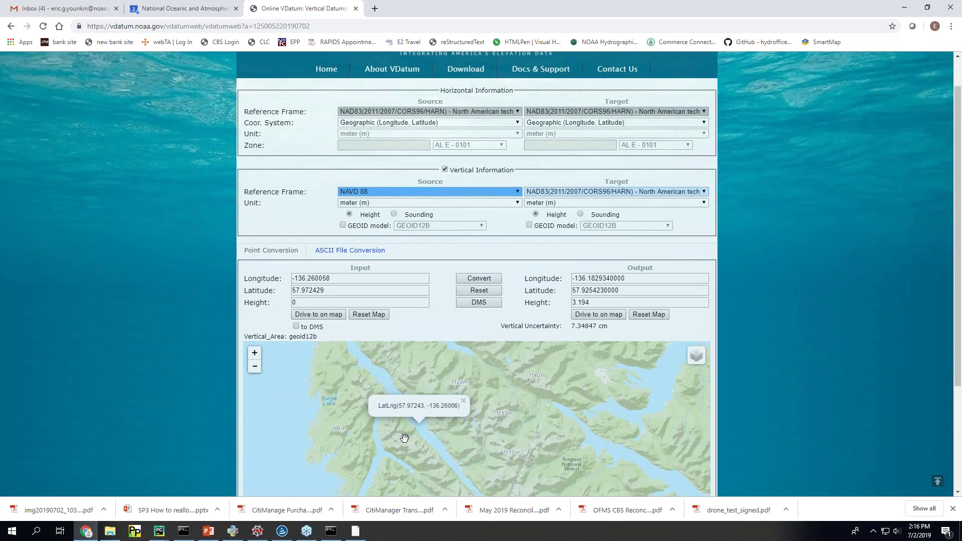
scroll(401, 416, "up", 2)
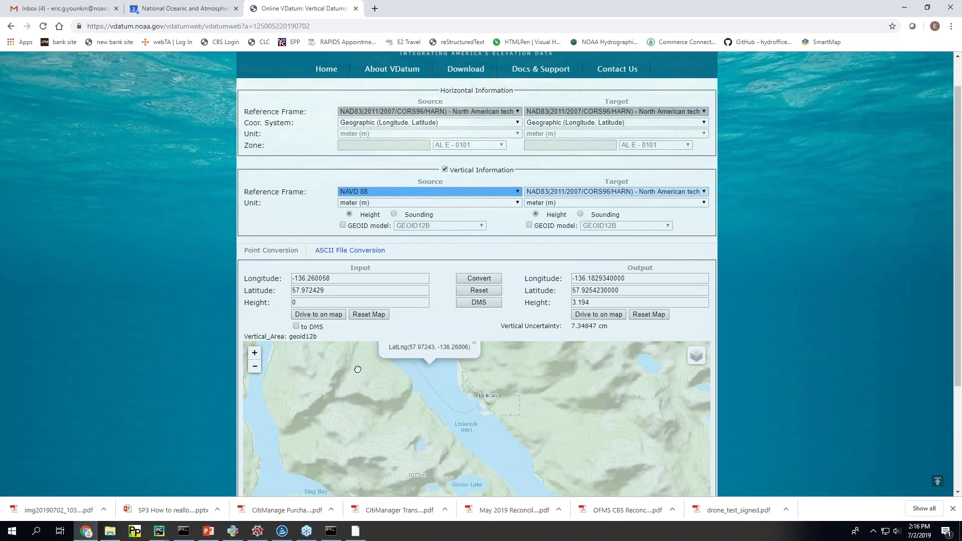
scroll(384, 386, "down", 1)
left_click_drag(393, 387, 414, 419)
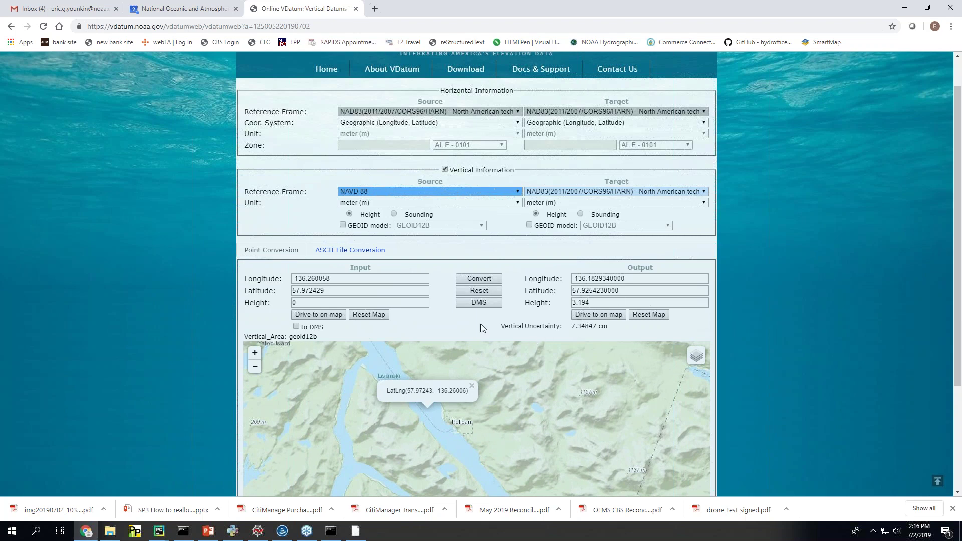
left_click(209, 531)
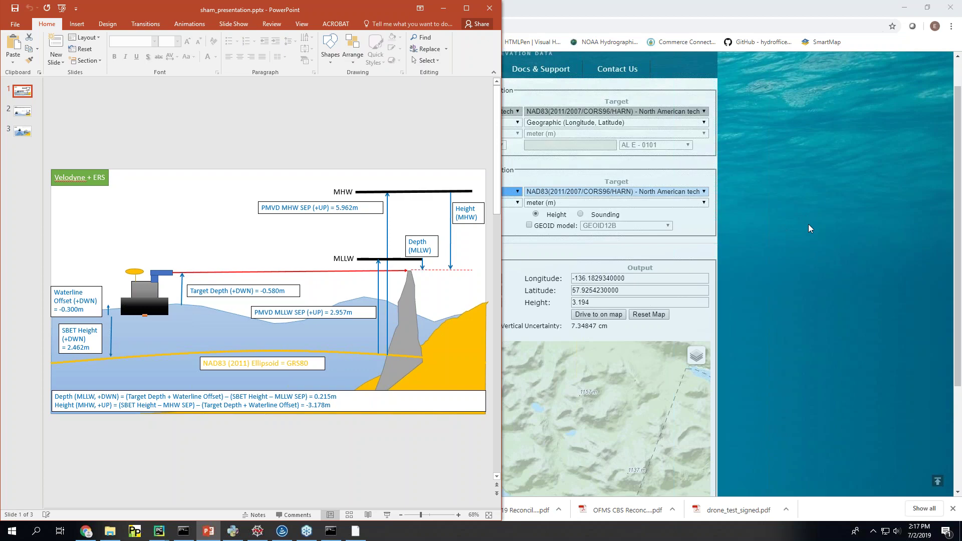
Step: Place the SHAM console, showing feature 00014's 0.215 m depth, beside the Velodyne + ERS slide
key("alt+Tab")
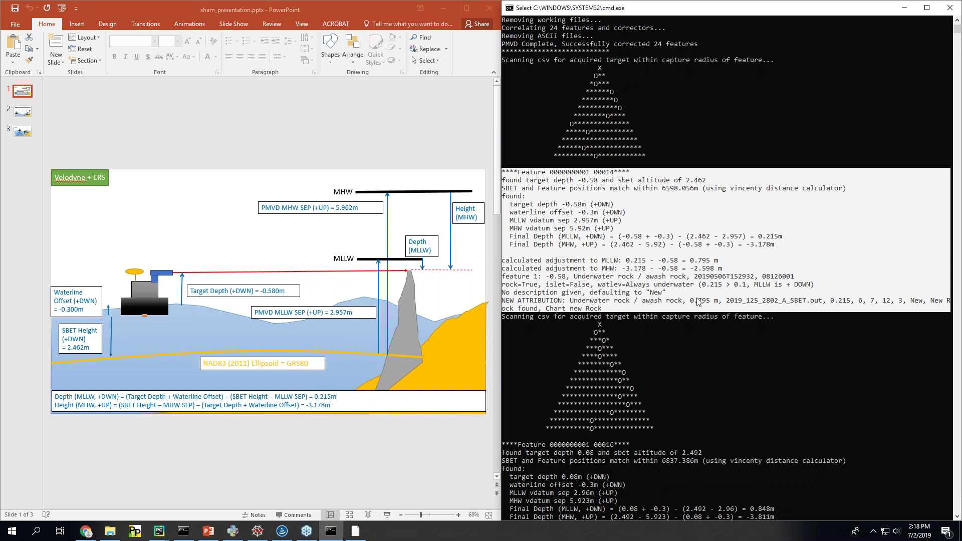
left_click(259, 405)
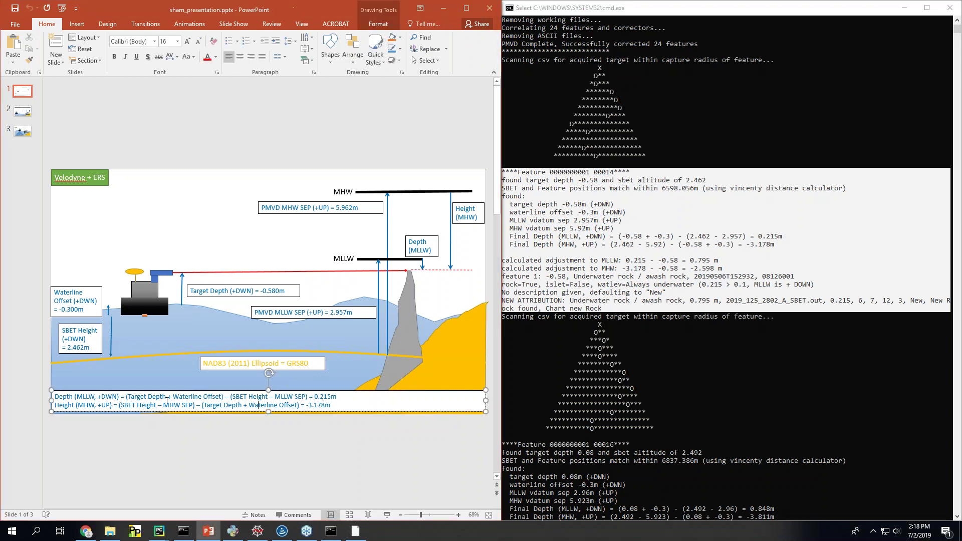
triple_click(129, 397)
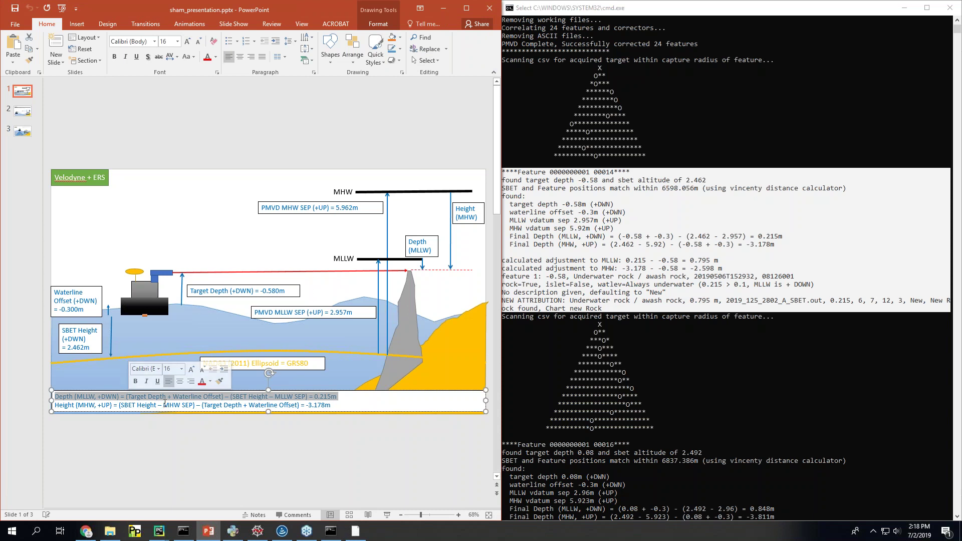
double_click(170, 405)
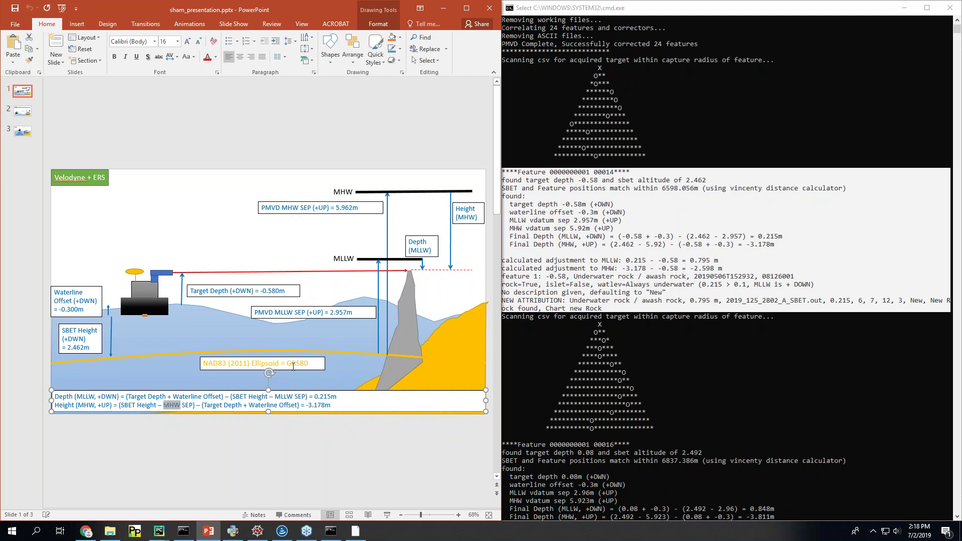
Step: Load F00768_Laser_NEW.000 into CARIS using the NOAA Profile Version 2019 catalogue
left_click(282, 531)
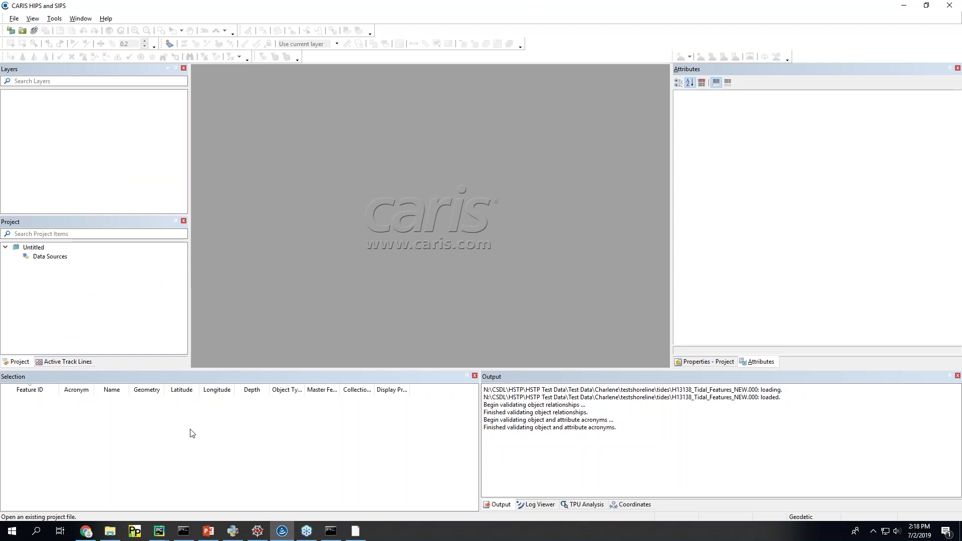
left_click(110, 531)
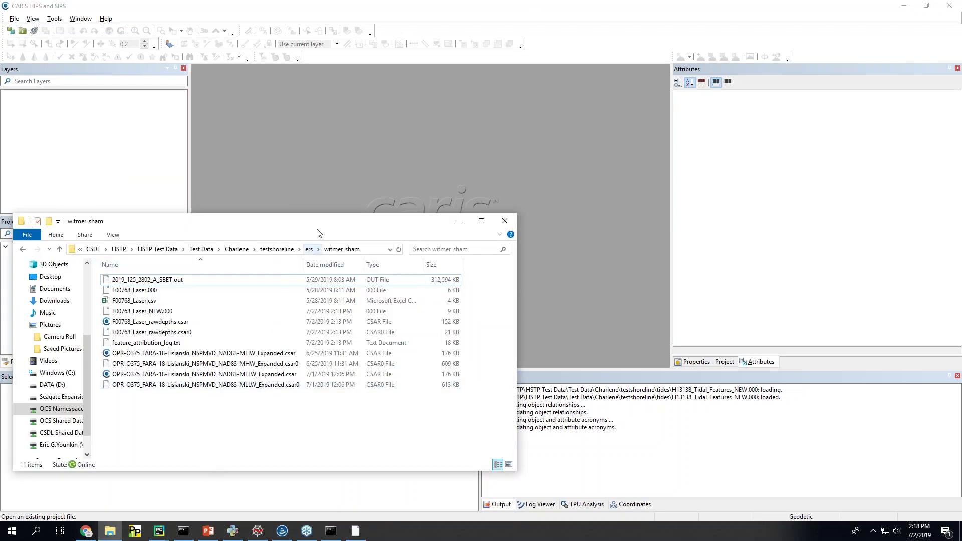
left_click_drag(321, 223, 910, 178)
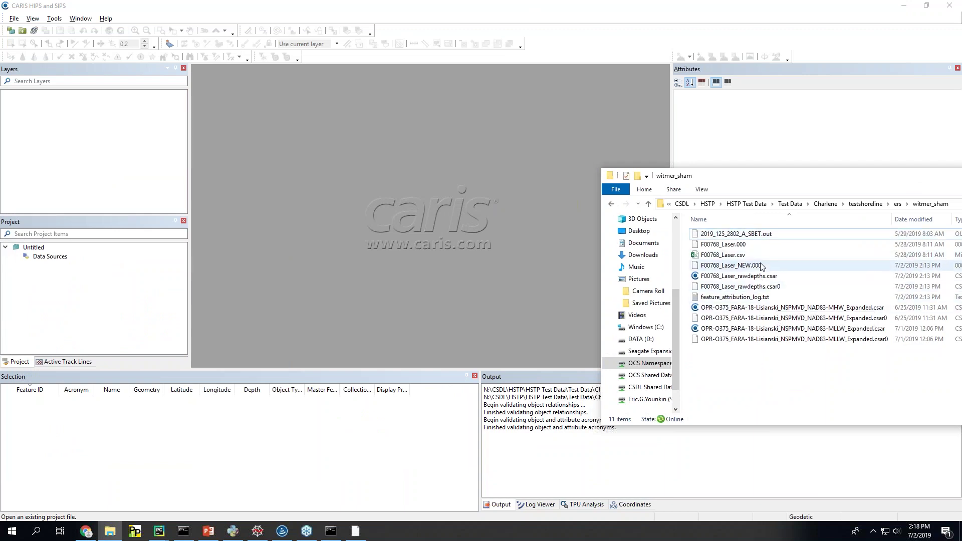
left_click_drag(737, 265, 450, 232)
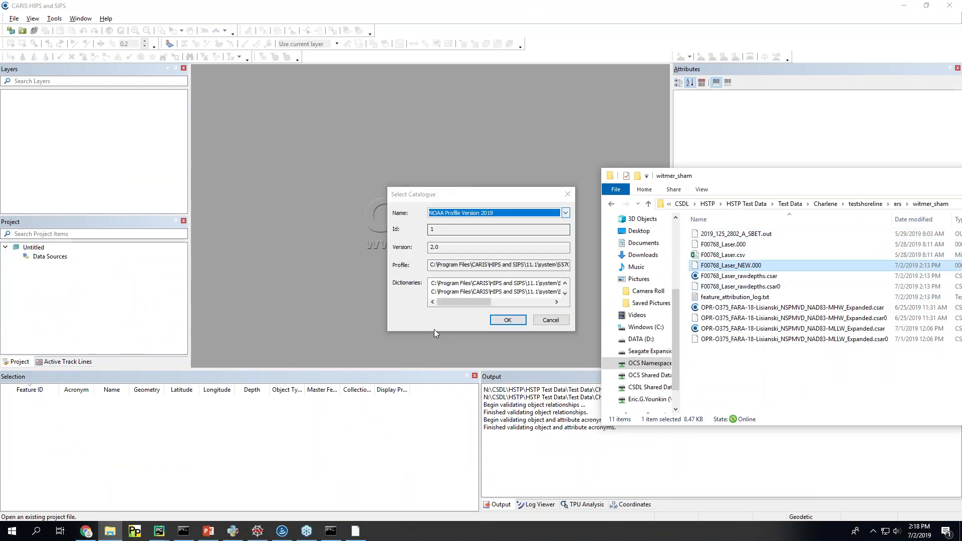
left_click(510, 320)
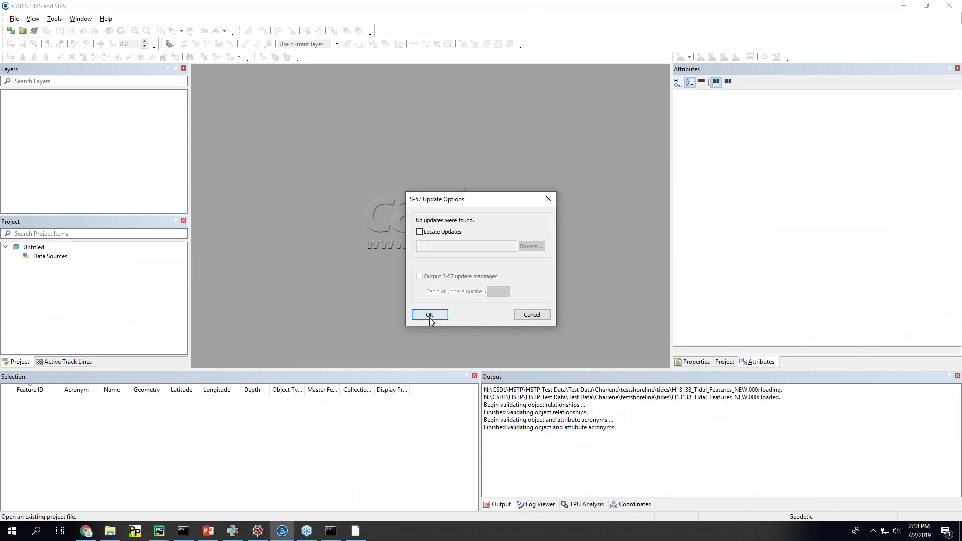
left_click(415, 313)
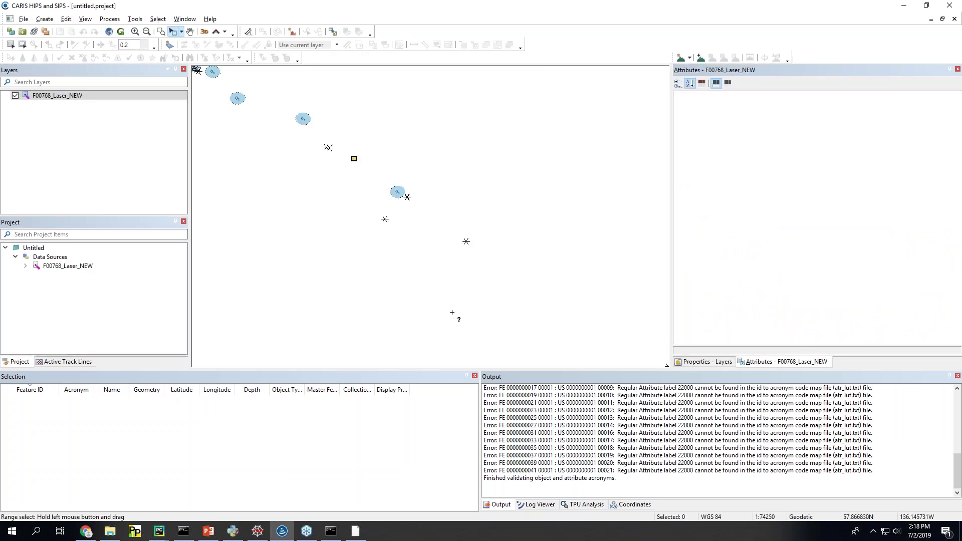
Step: Select a single rock feature and compare it with the SHAM console output
scroll(311, 194, "down", 3)
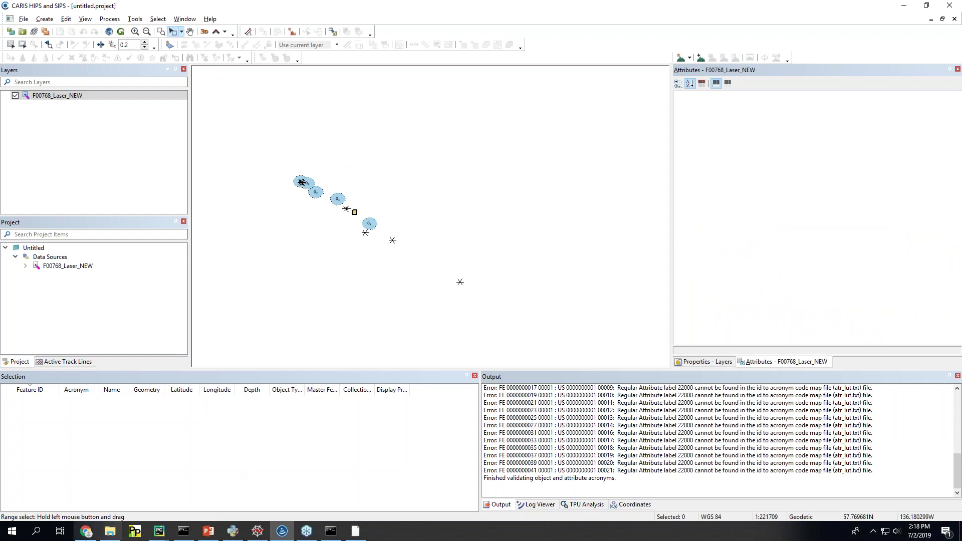
left_click_drag(427, 263, 516, 324)
left_click(331, 531)
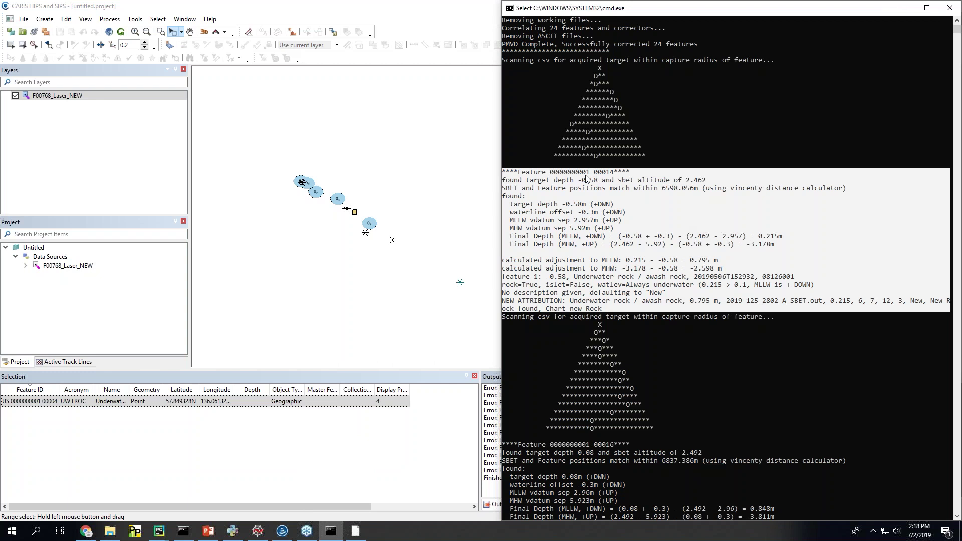
scroll(442, 287, "down", 1)
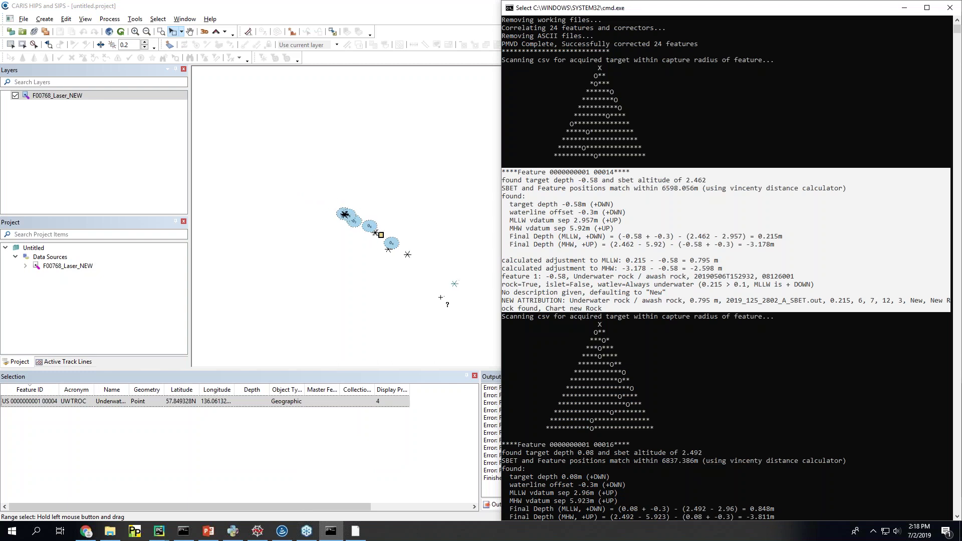
key("alt+Tab")
Step: Range-select all loaded features and centre the map on rock 00014 via Superselection
left_click_drag(294, 190, 505, 350)
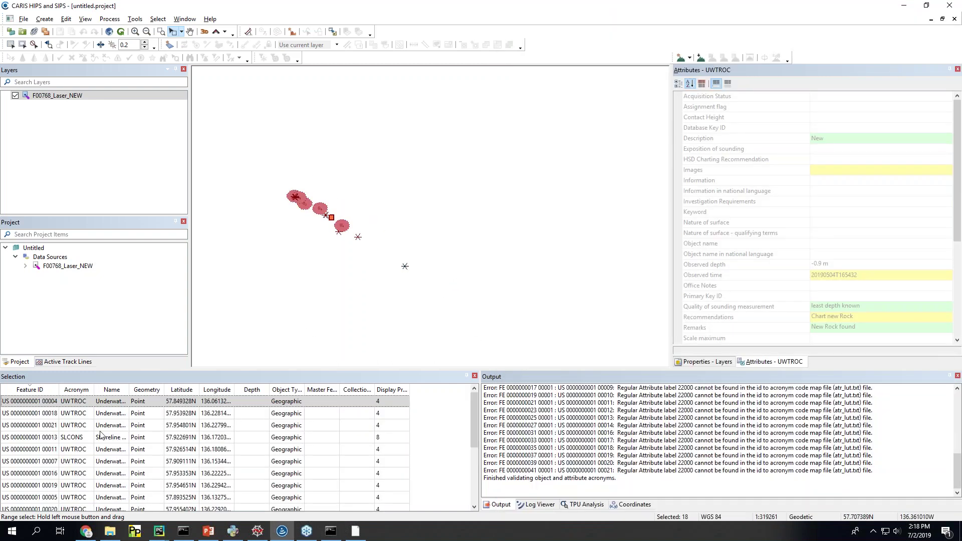
scroll(73, 469, "down", 2)
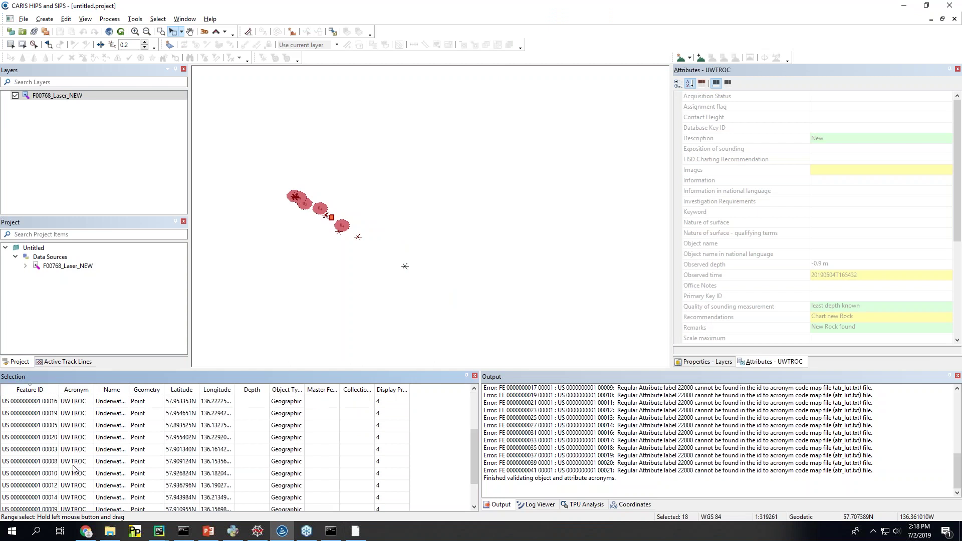
left_click(56, 502)
right_click(51, 500)
mouse_move(88, 452)
left_click(157, 447)
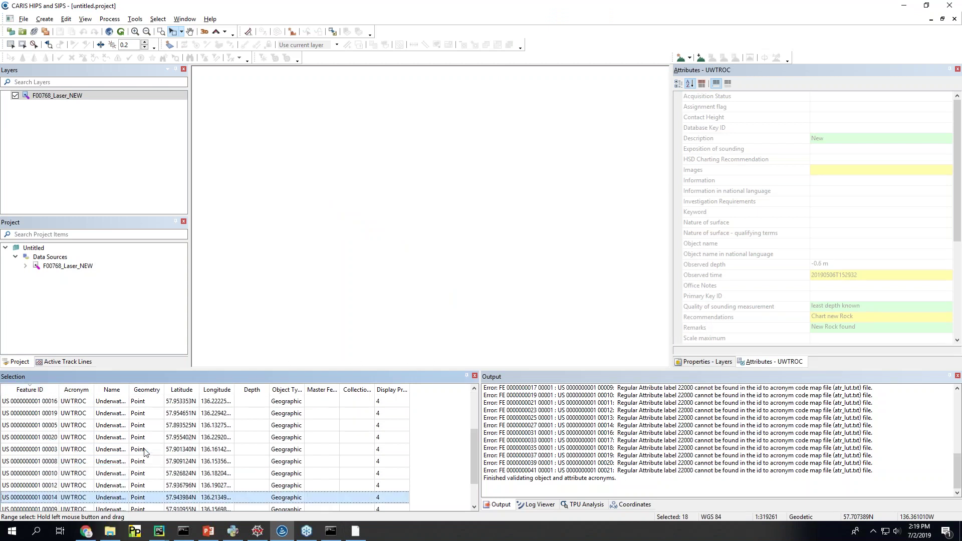
scroll(425, 217, "up", 5)
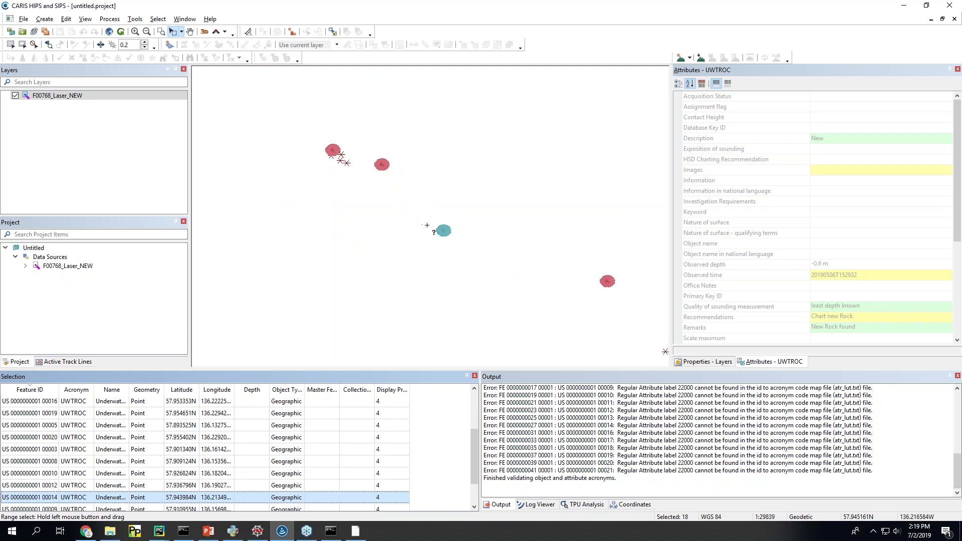
Step: Review rock 00014's attributes in a widened attributes panel against the SHAM console output
left_click(179, 500)
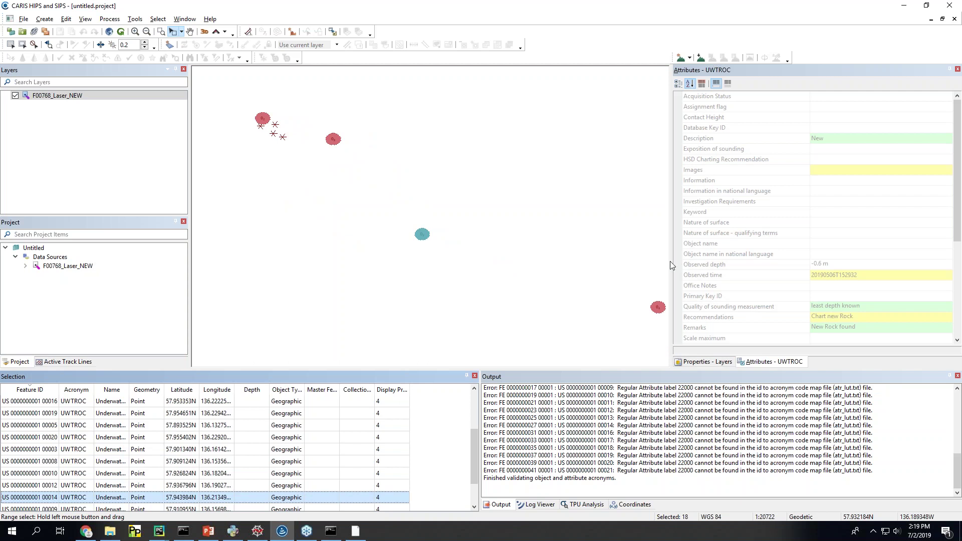
left_click_drag(672, 264, 638, 264)
scroll(852, 300, "down", 6)
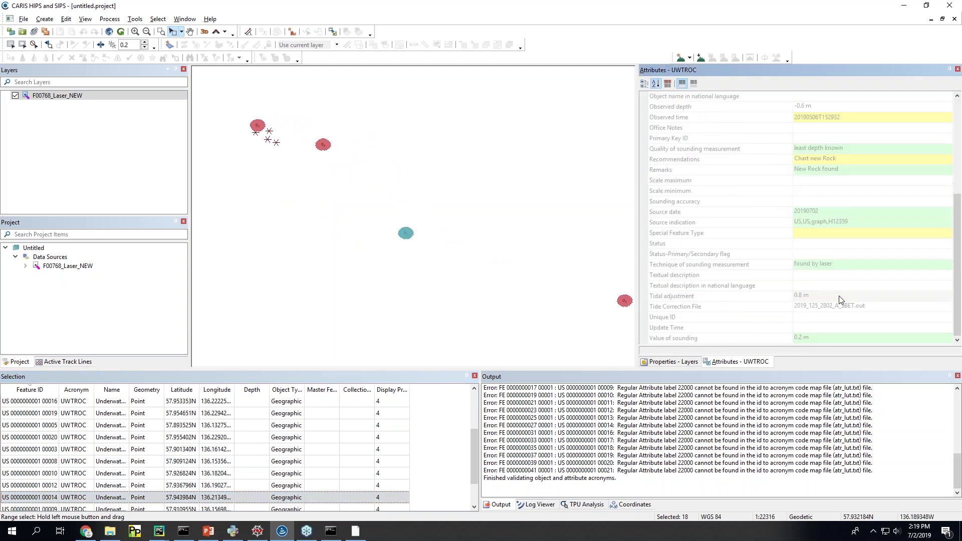
scroll(809, 283, "up", 4)
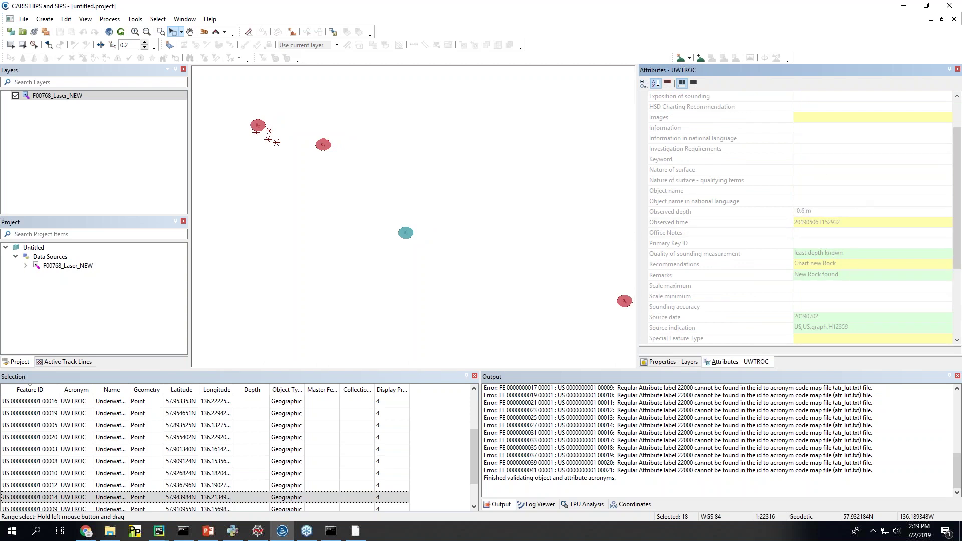
left_click(331, 532)
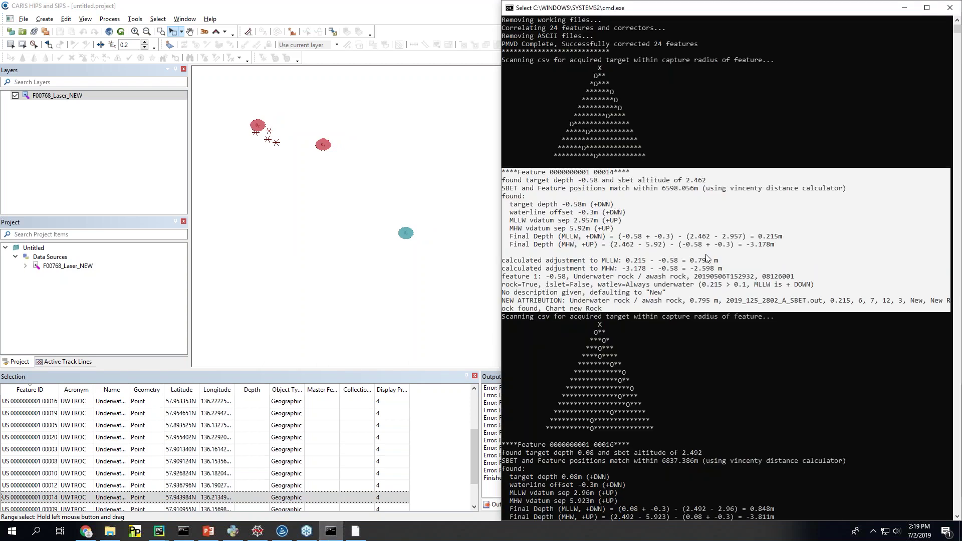
left_click(904, 8)
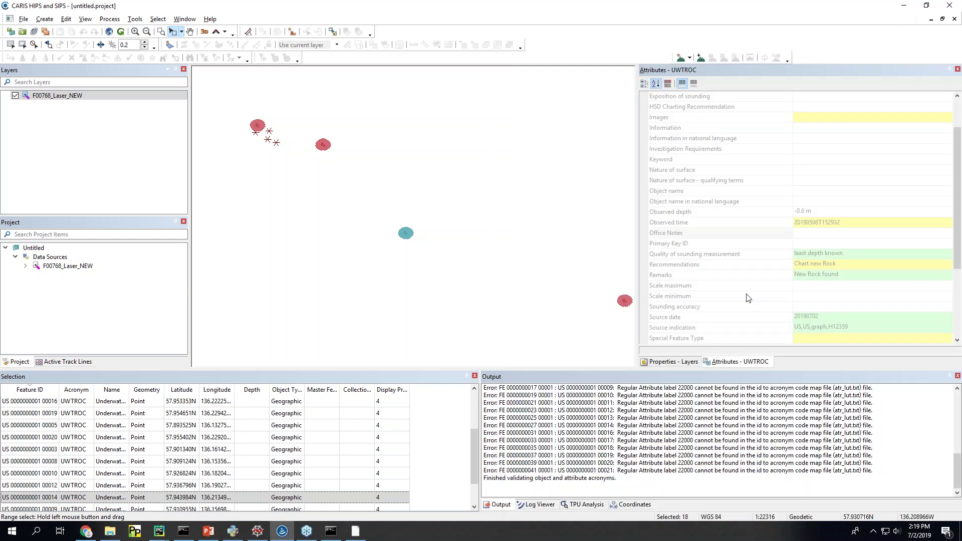
scroll(821, 279, "down", 2)
scroll(827, 281, "down", 3)
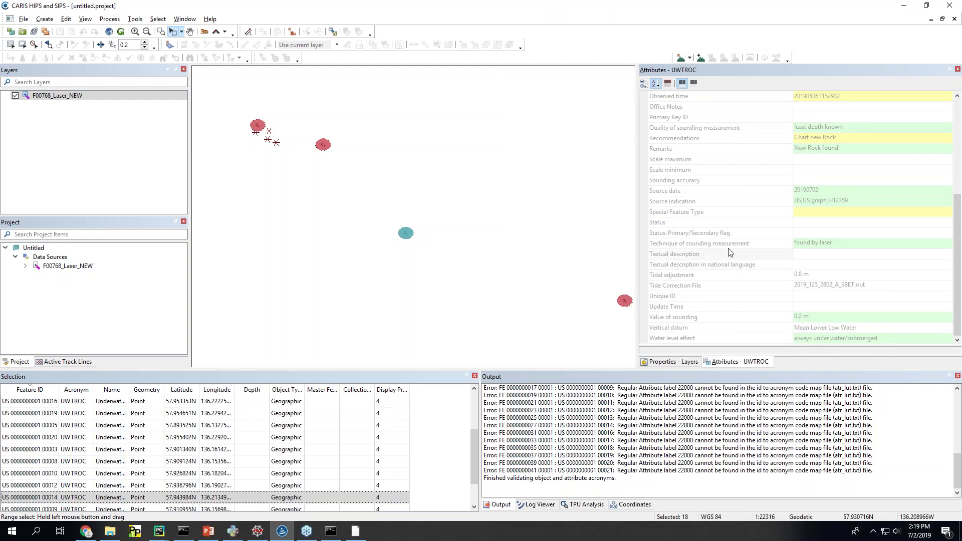
scroll(730, 250, "up", 3)
scroll(412, 260, "down", 2)
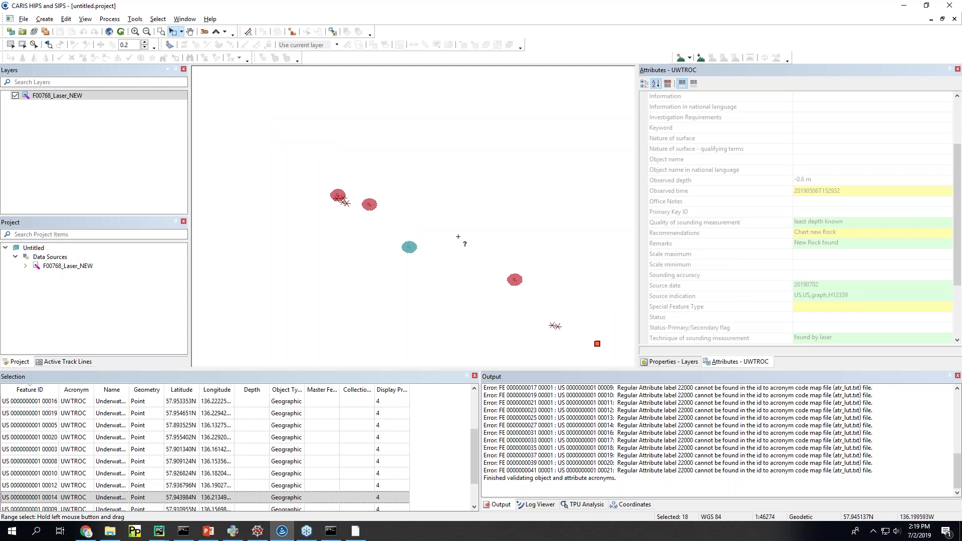
scroll(406, 216, "down", 1)
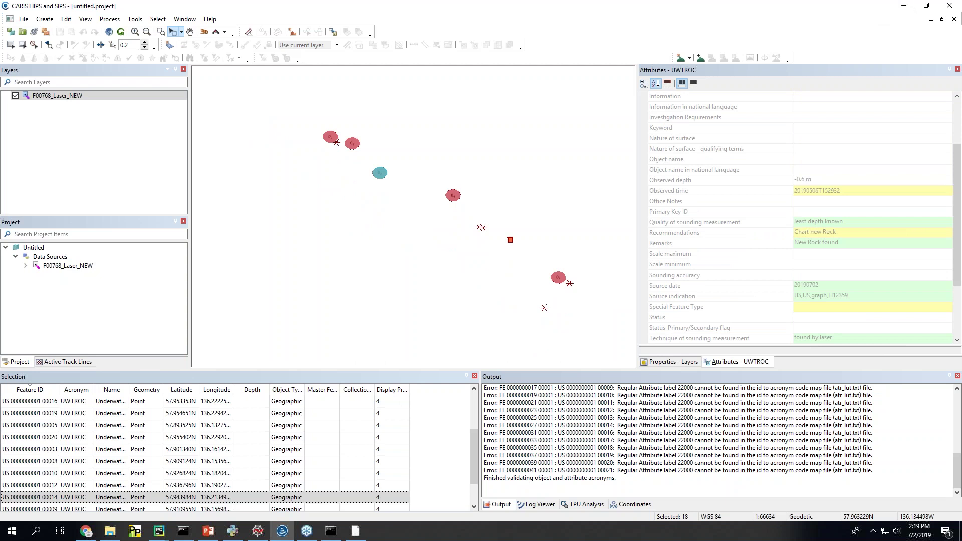
Step: Bring the witmer_sham folder window up and position it over the CARIS map
key("alt+Tab")
left_click_drag(923, 141, 763, 103)
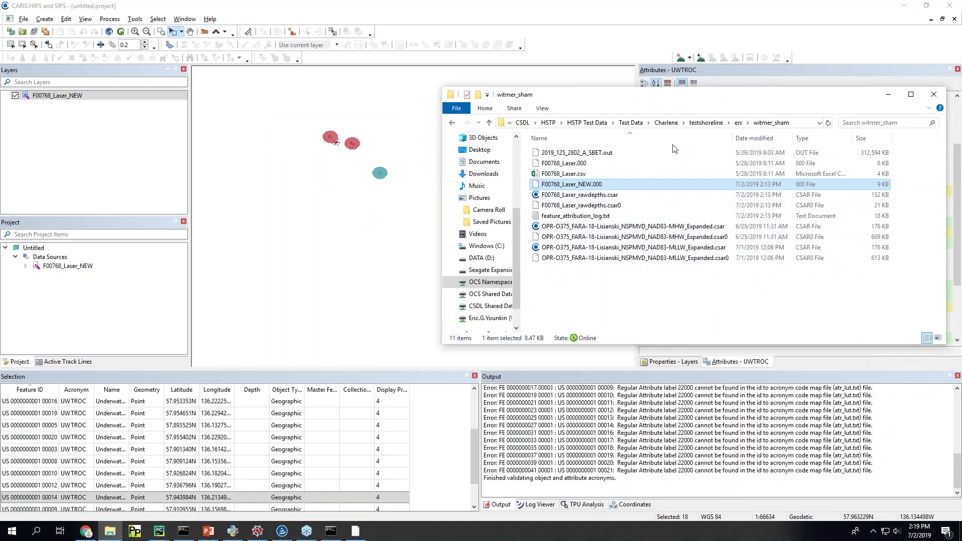
left_click_drag(695, 102, 743, 116)
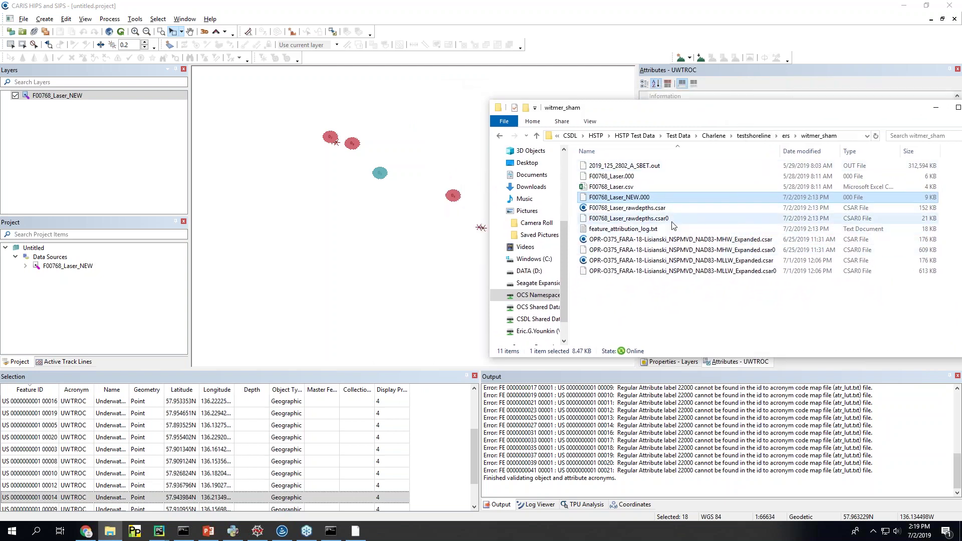
Step: Load F00768_Laser_rawdepths and the Lisianski MHW and MLLW Expanded CSAR surfaces into the map
left_click(657, 208)
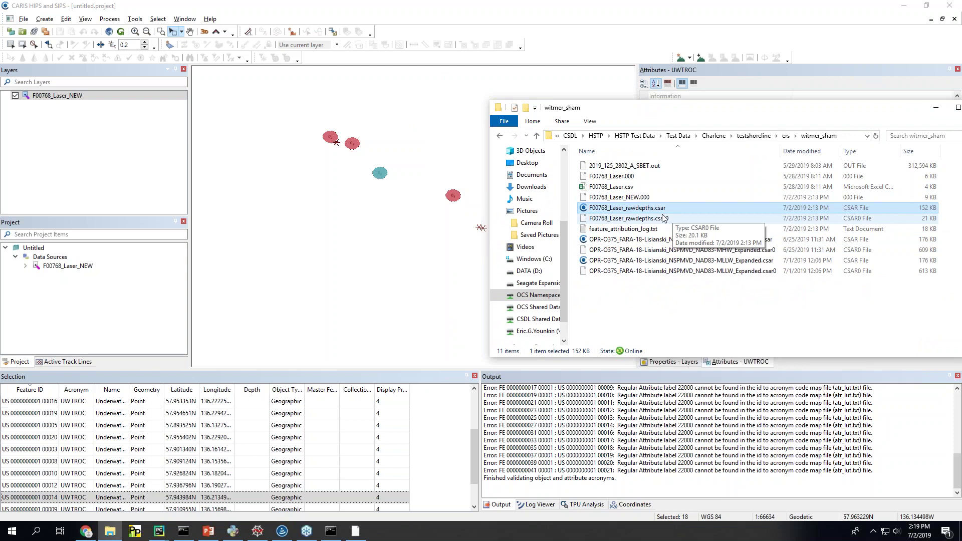
left_click_drag(694, 107, 726, 118)
left_click(702, 270, "ctrl")
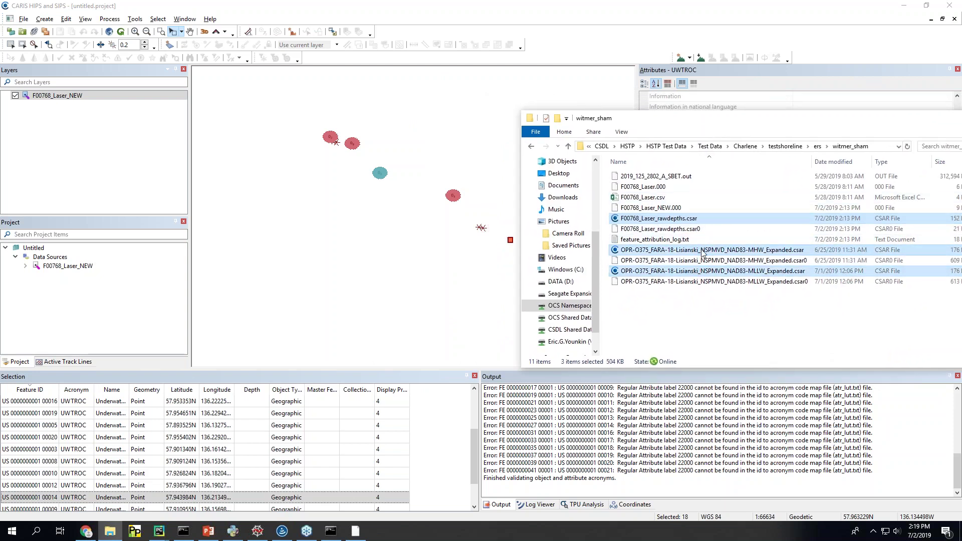
left_click_drag(704, 255, 391, 259)
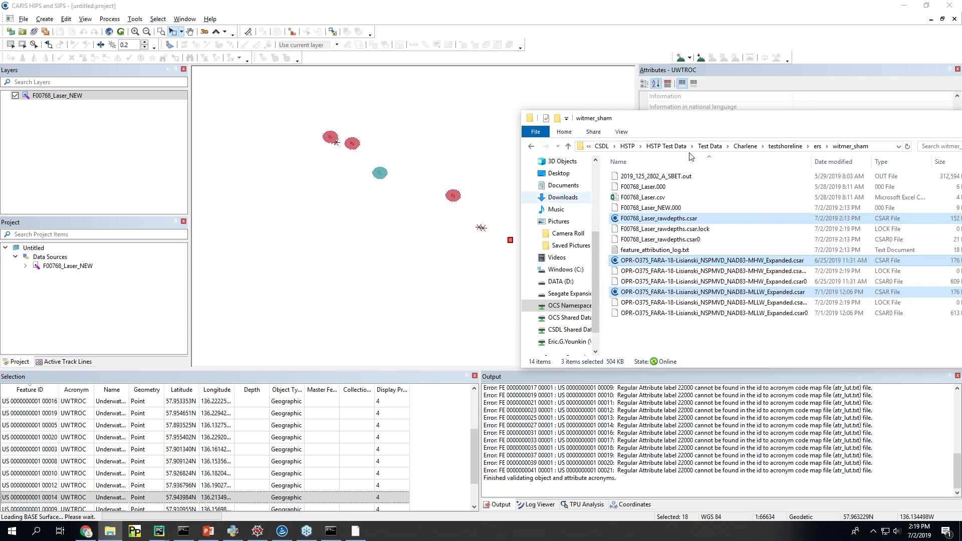
left_click_drag(799, 125, 597, 124)
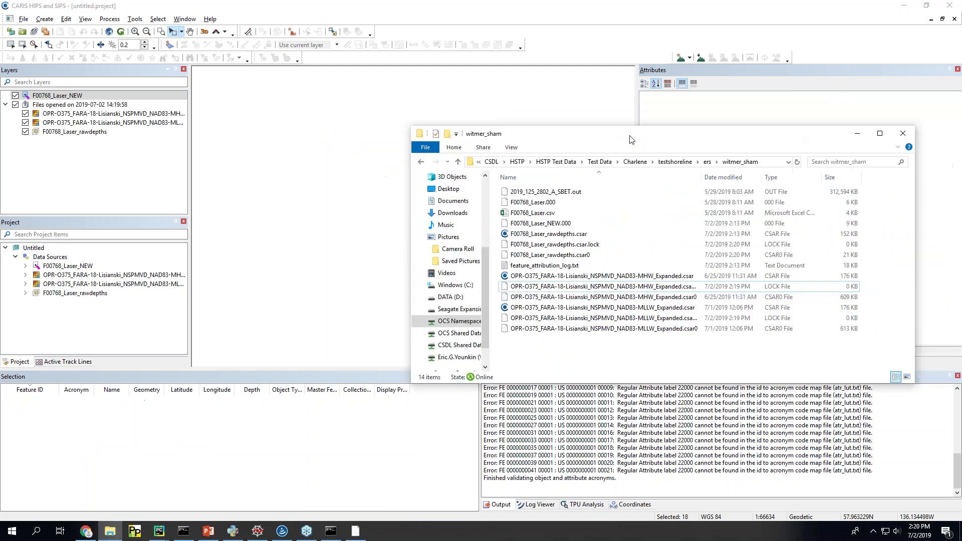
left_click(281, 281)
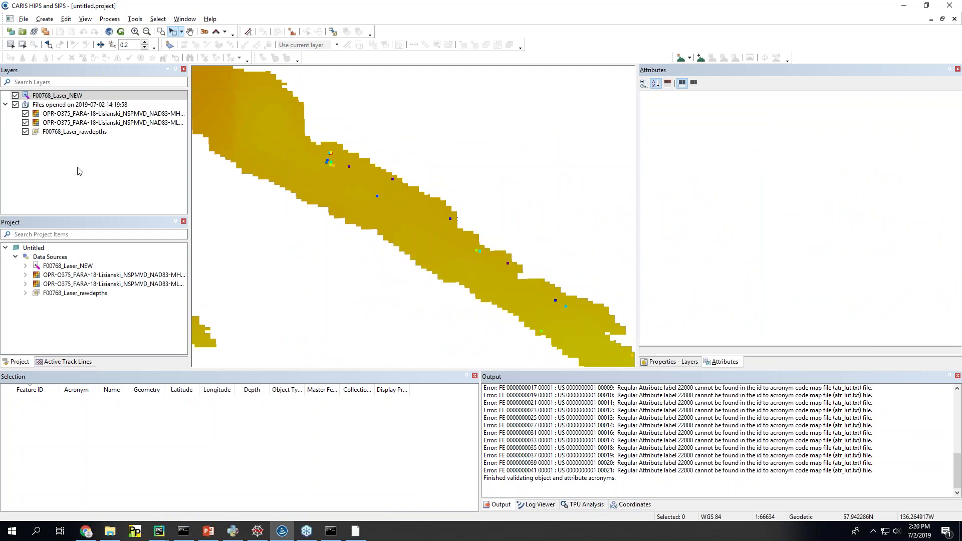
left_click(109, 531)
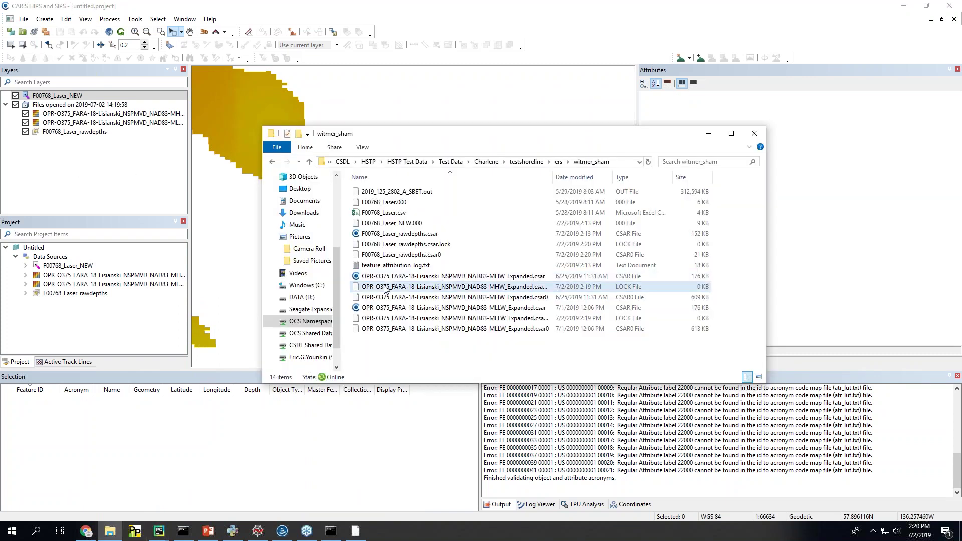
left_click(709, 133)
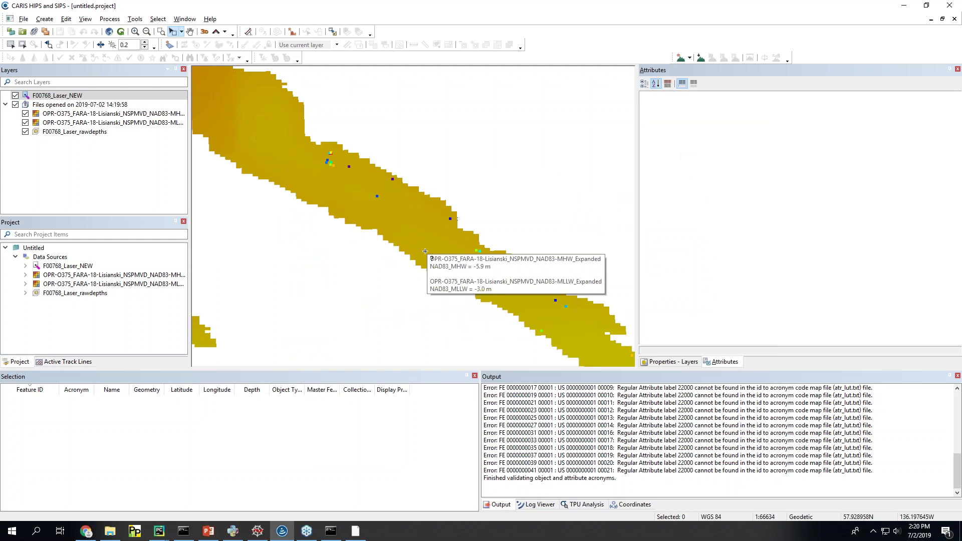
Step: Select a rock and check its attributes against surface values MHW -5.9 m and MLLW -3.0 m
left_click(455, 226)
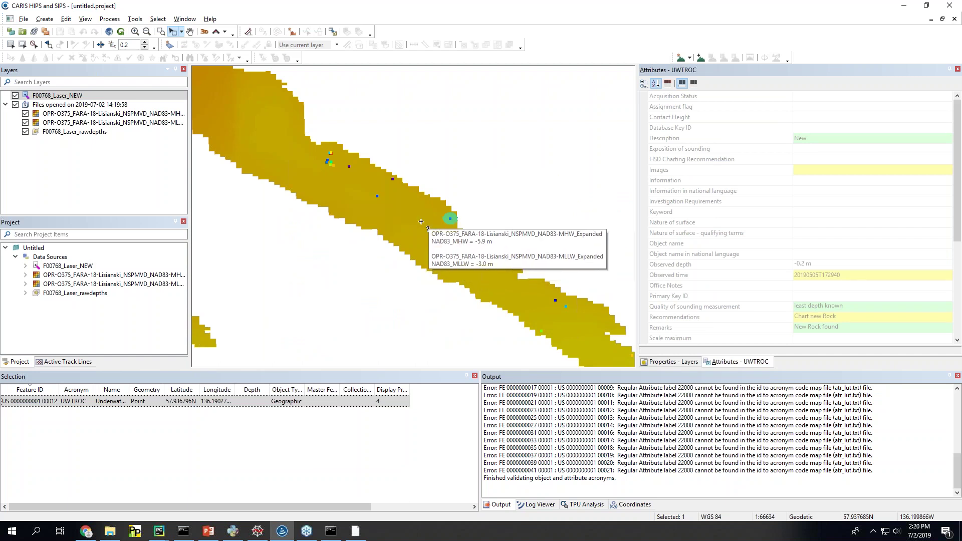
mouse_move(293, 532)
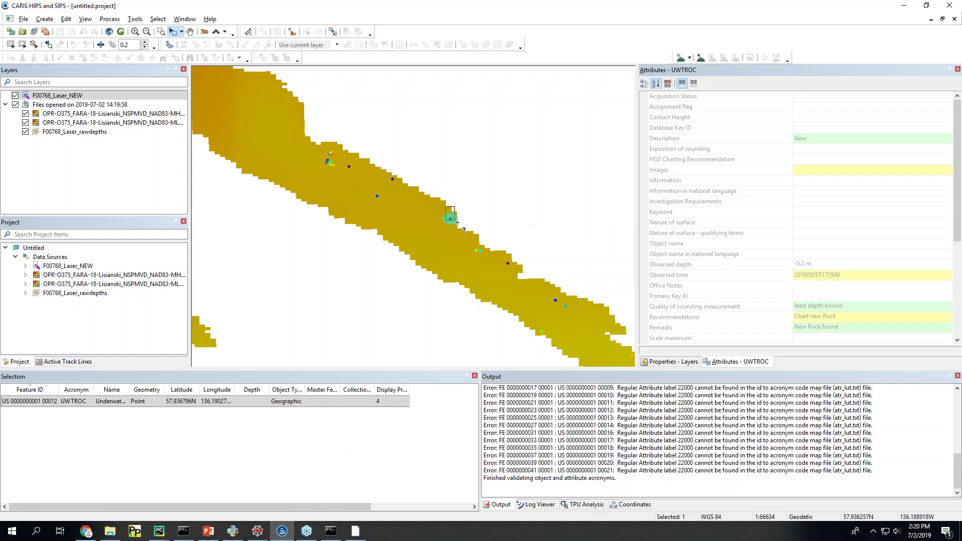
mouse_move(461, 231)
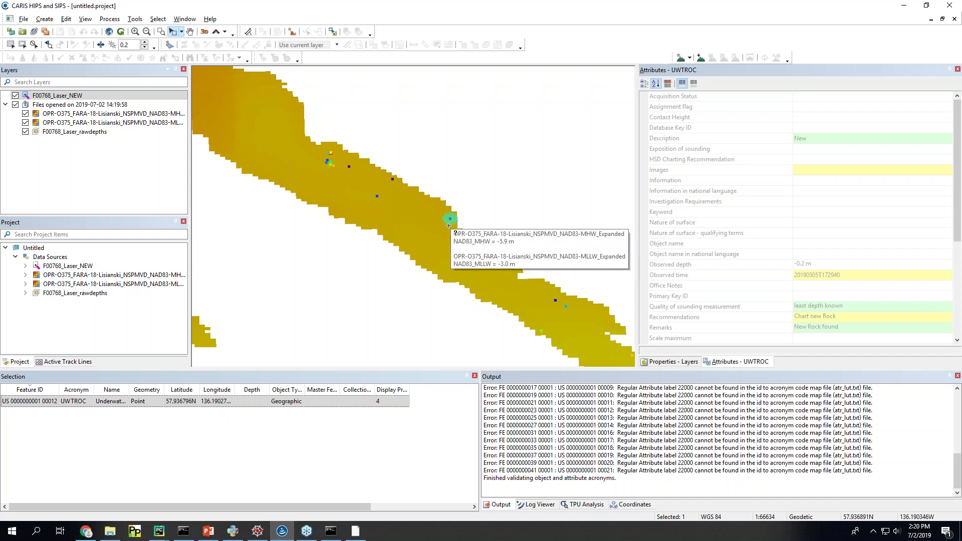
left_click(272, 405)
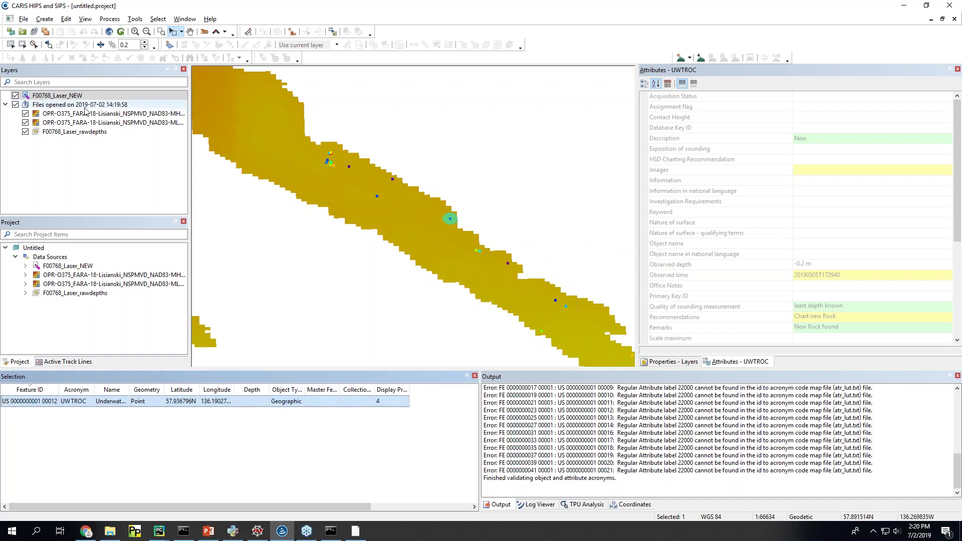
Step: Pick the F00768_Laser_rawdepths point under the rock, confirming its -0.2 m depth
left_click(98, 132)
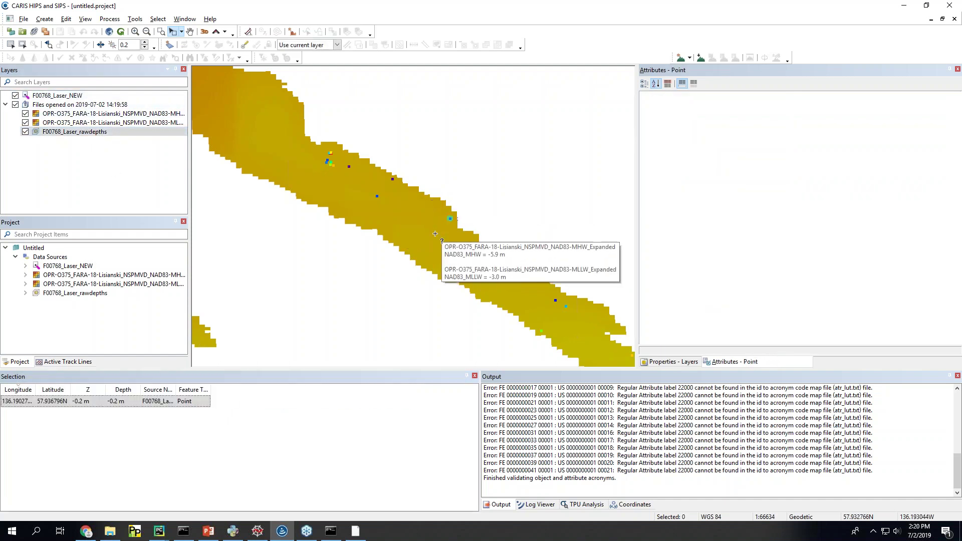
left_click(101, 408)
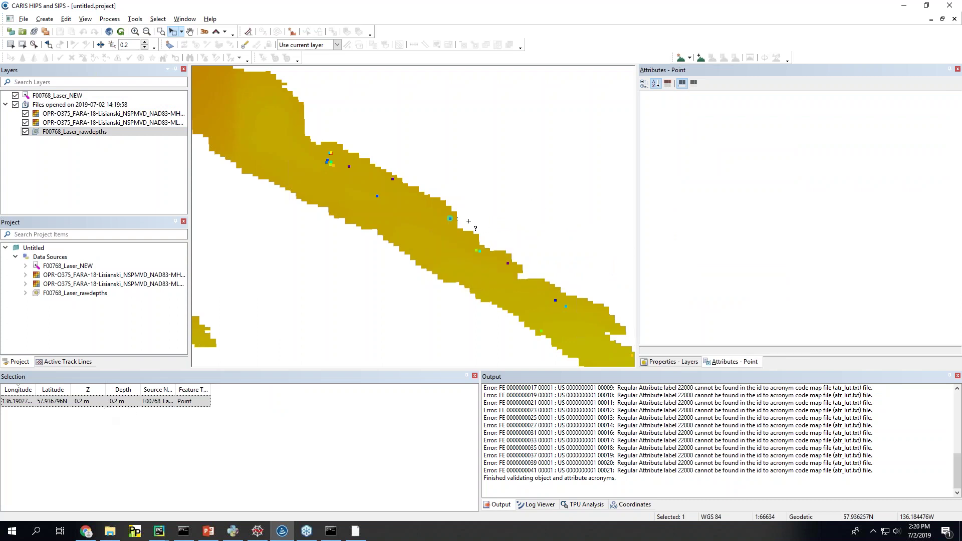
mouse_move(449, 219)
scroll(388, 243, "down", 1)
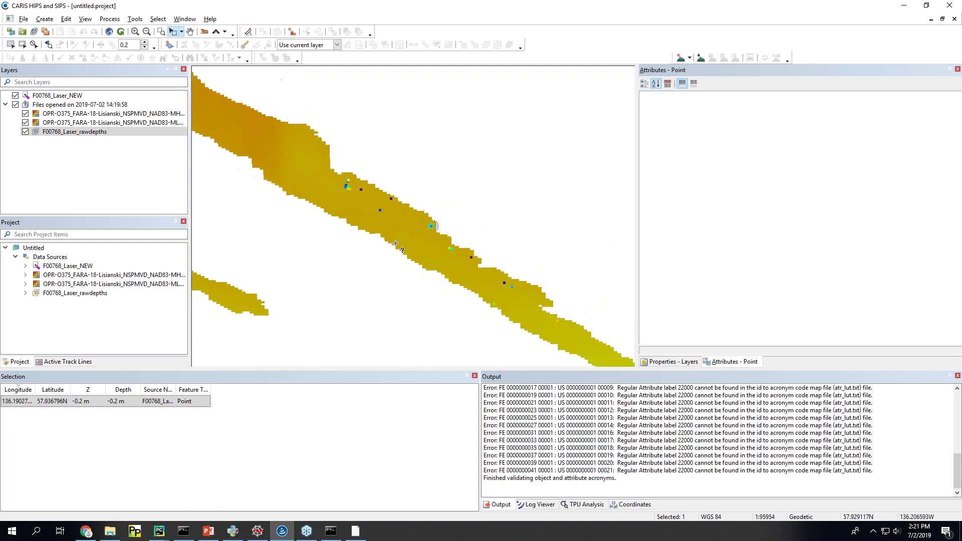
scroll(557, 241, "up", 1)
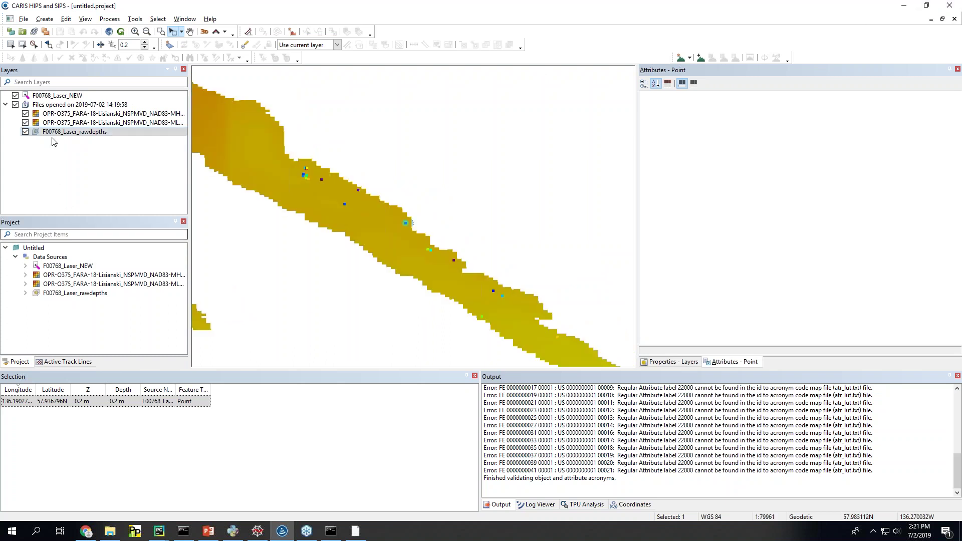
Step: Close all four F00768 and Lisianski data sources and discard the project without saving
right_click(55, 95)
left_click(59, 257)
right_click(59, 257)
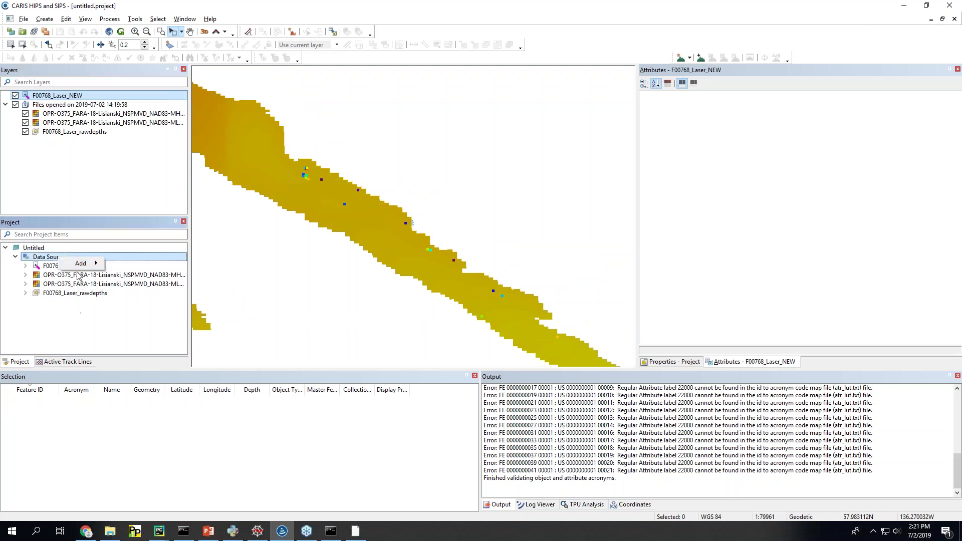
left_click(45, 266)
left_click(57, 293, "shift")
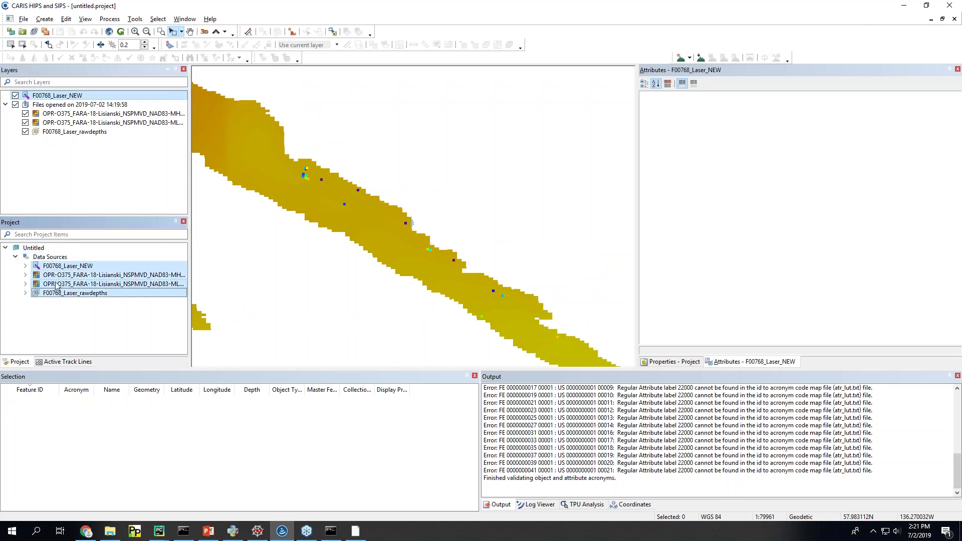
right_click(57, 286)
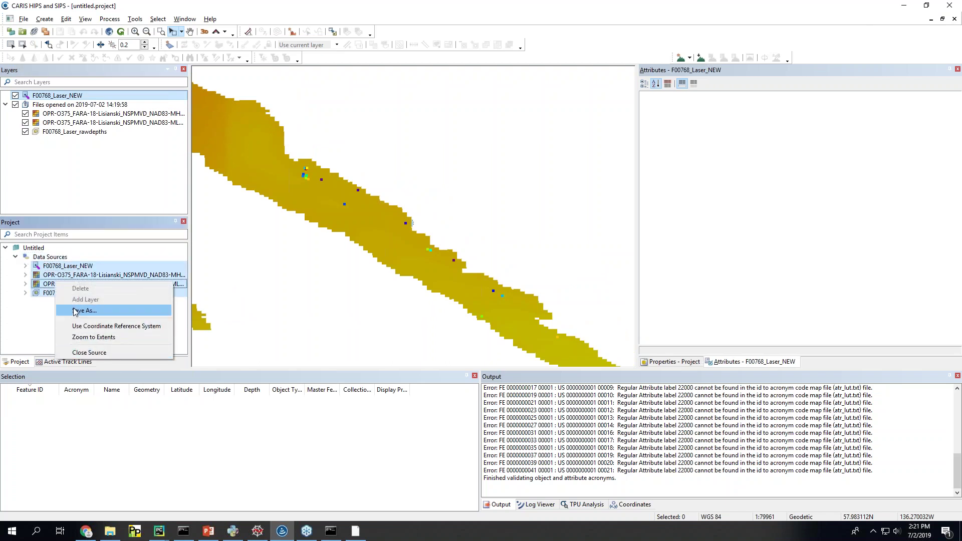
left_click(89, 352)
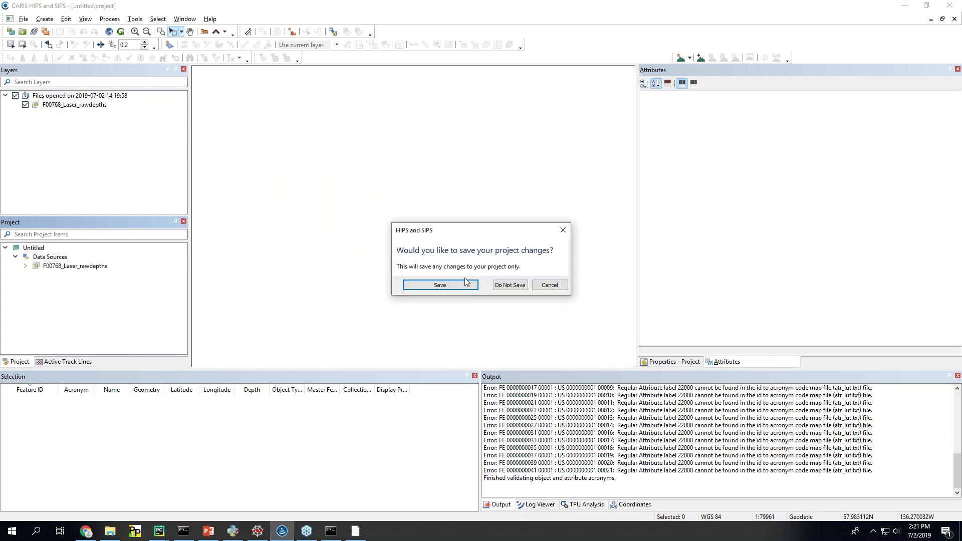
left_click(509, 284)
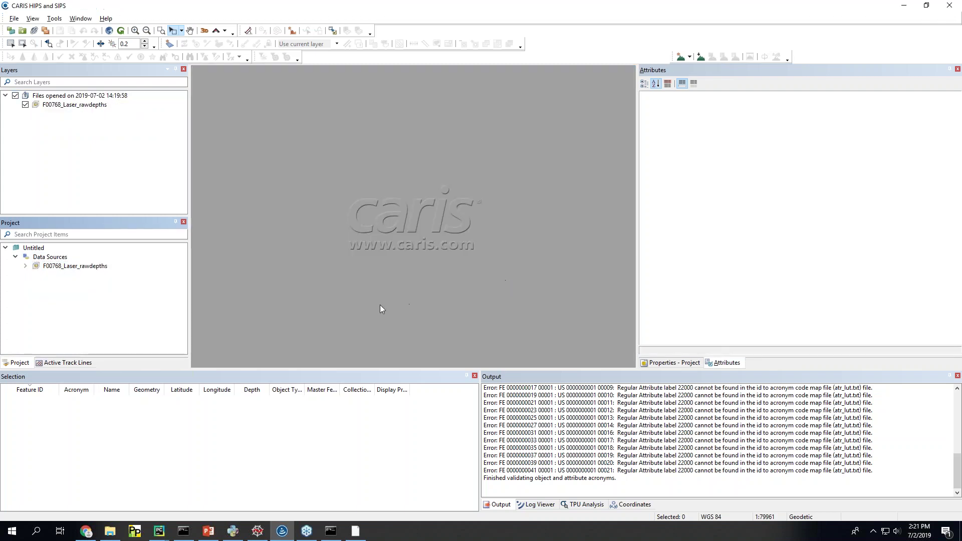
Step: Switch SHAM to Multibeam Derived mode and clear the old .000 file path
left_click(106, 535)
left_click(333, 533)
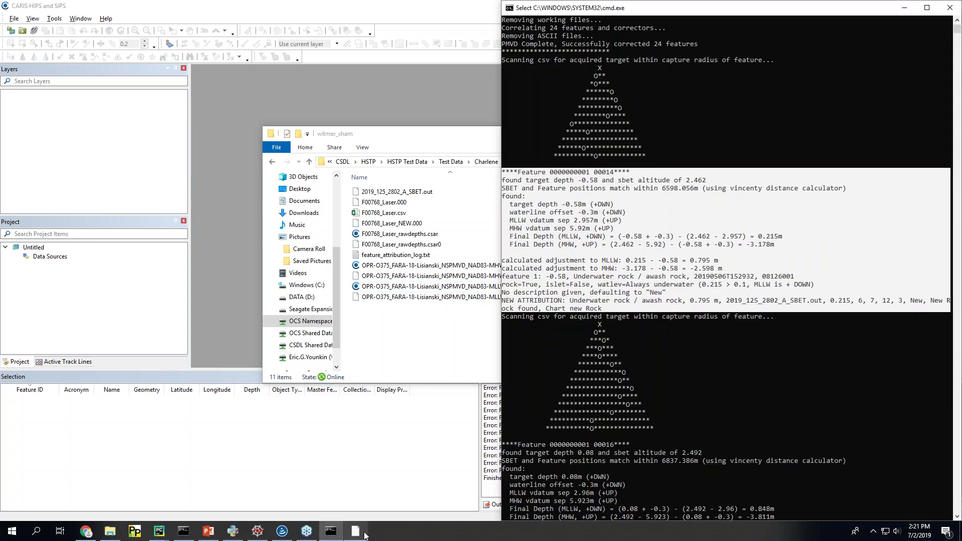
left_click(365, 535)
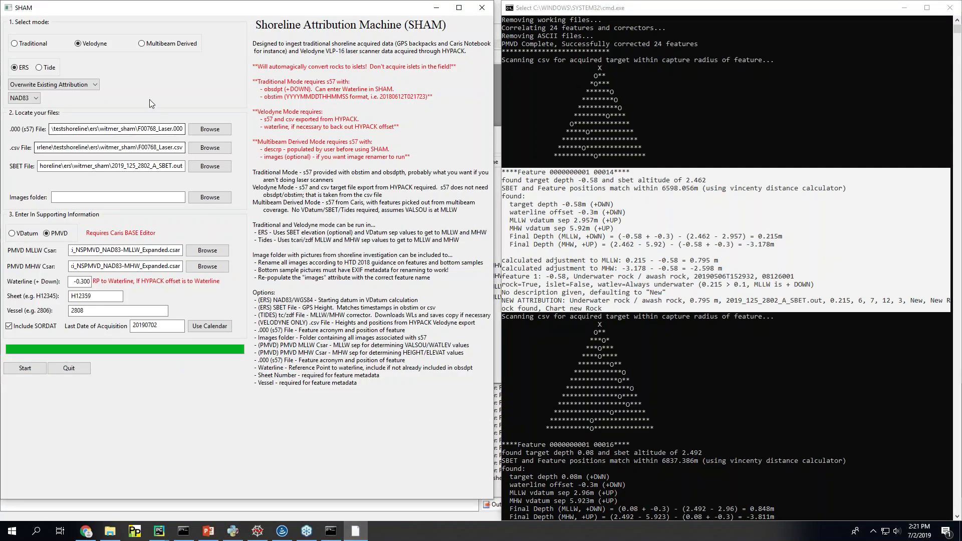
left_click(152, 44)
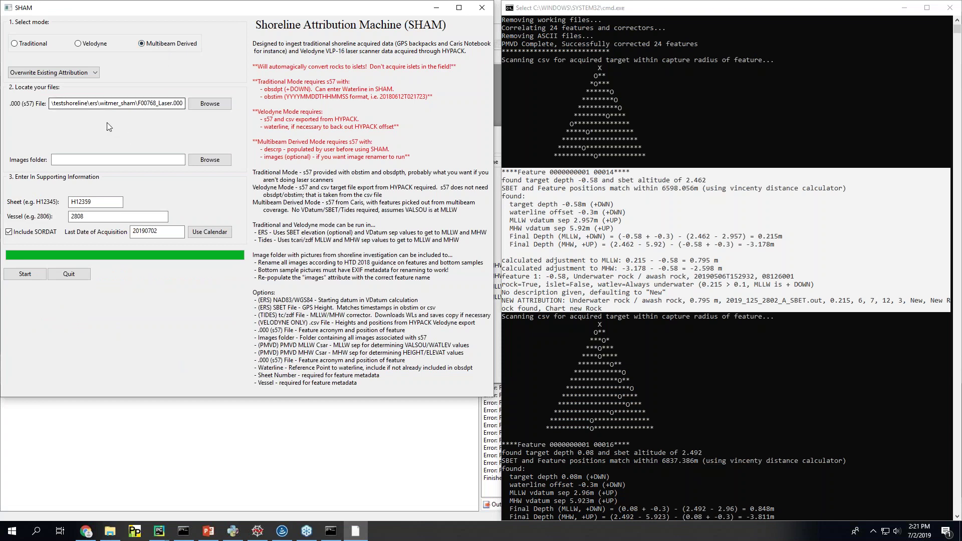
left_click(116, 106)
key("ctrl+a")
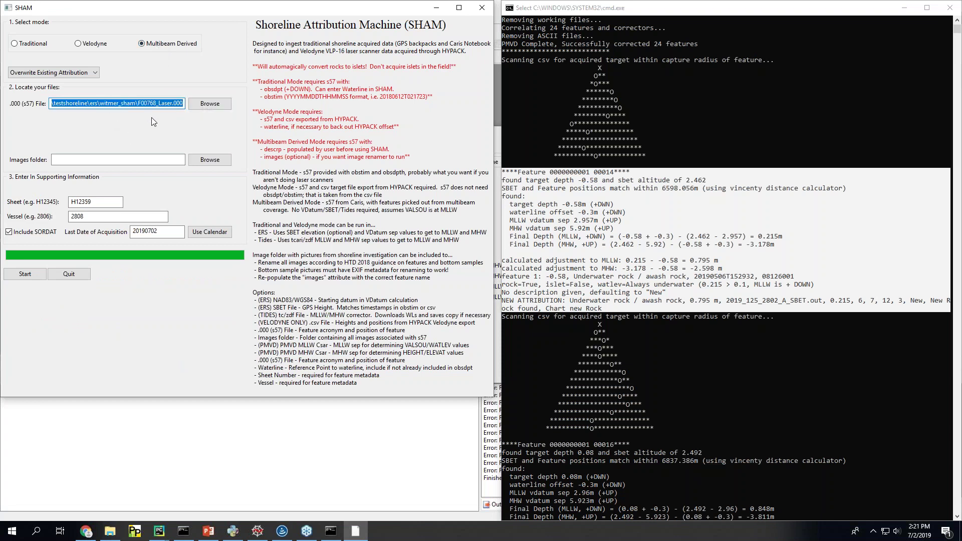
key("BackSpace")
Step: Set the .000 input to SHAM_data_F00741.000 from testshoreline\mbes_derived\F00741
left_click(117, 537)
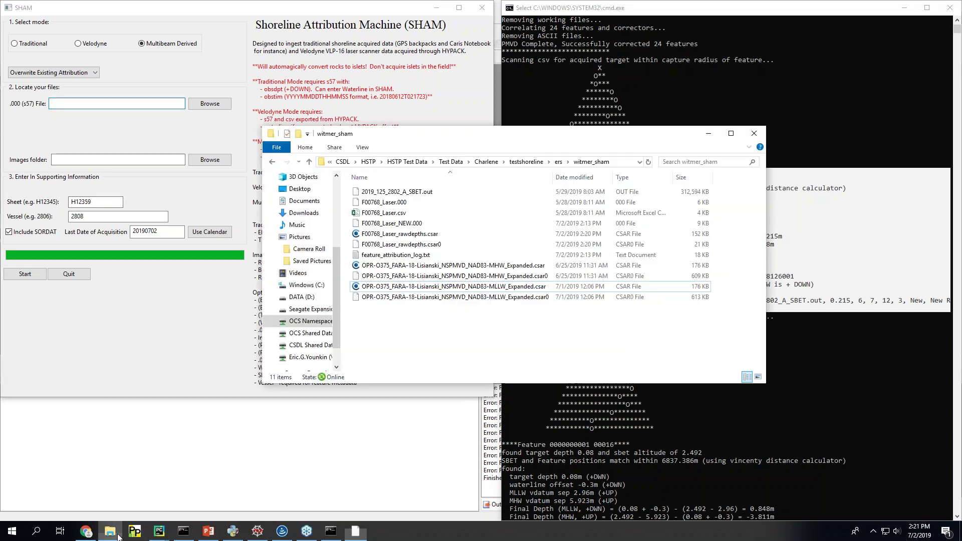
left_click(544, 163)
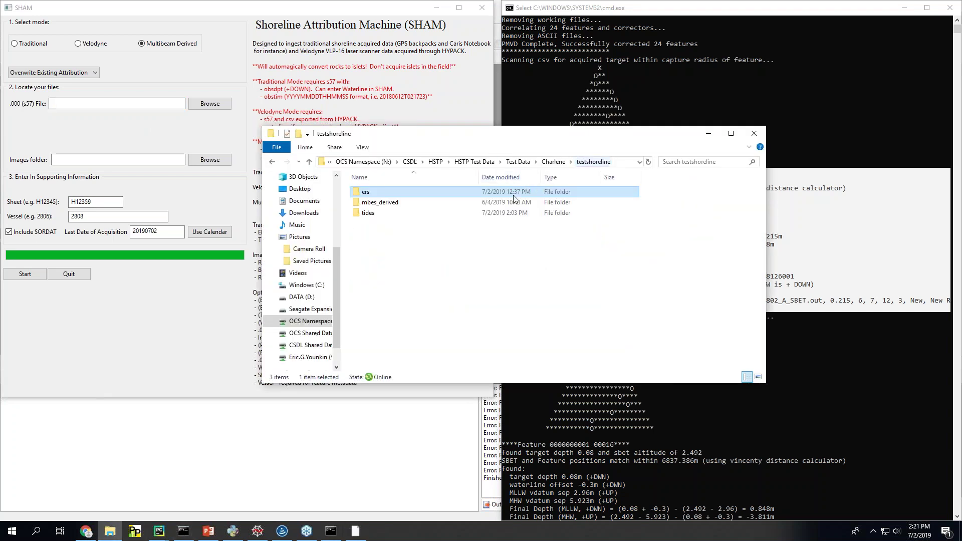
double_click(404, 204)
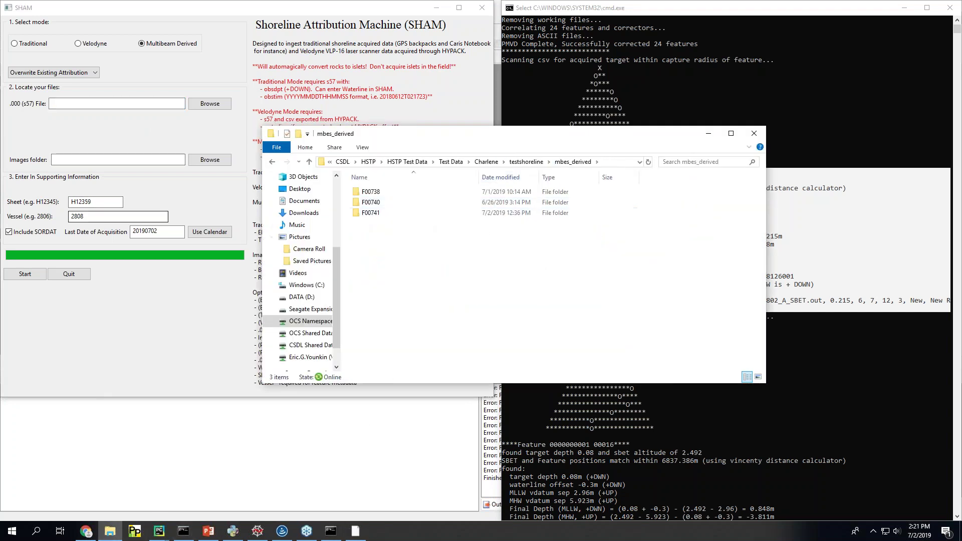
left_click(386, 215)
double_click(386, 217)
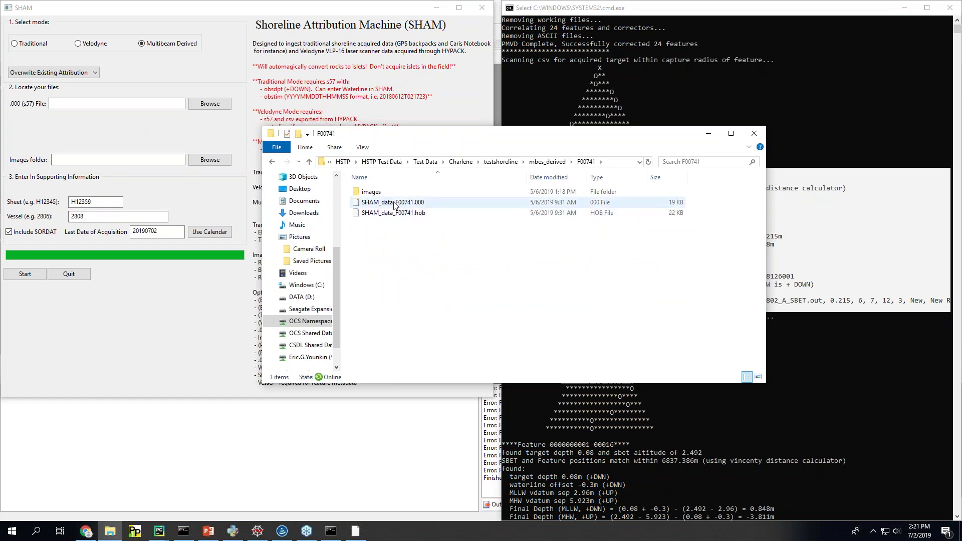
left_click(617, 162)
key("ctrl+c")
left_click(176, 104)
key("ctrl+v")
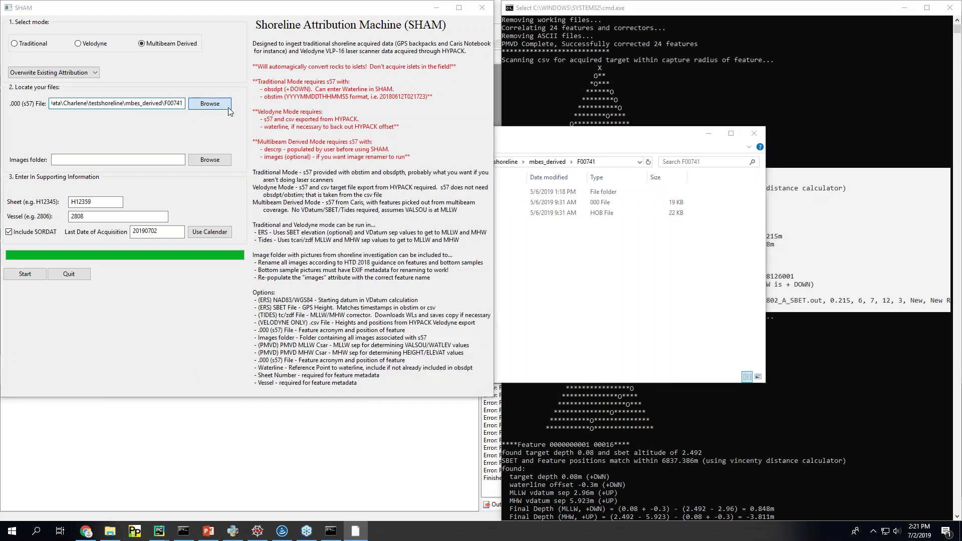
left_click(211, 103)
double_click(288, 107)
Step: Set the images folder to the F00741\images path
left_click(165, 159)
key("ctrl+v")
left_click(219, 162)
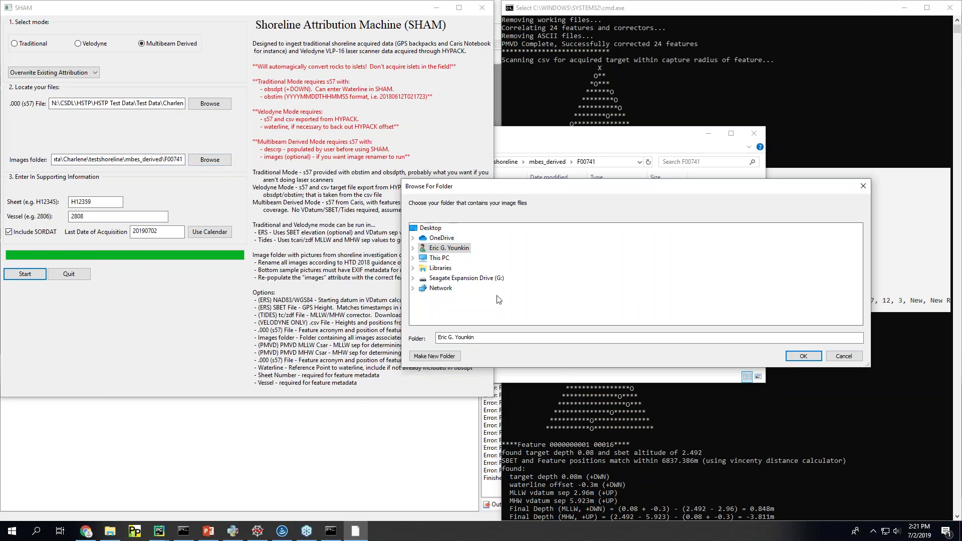
left_click(852, 359)
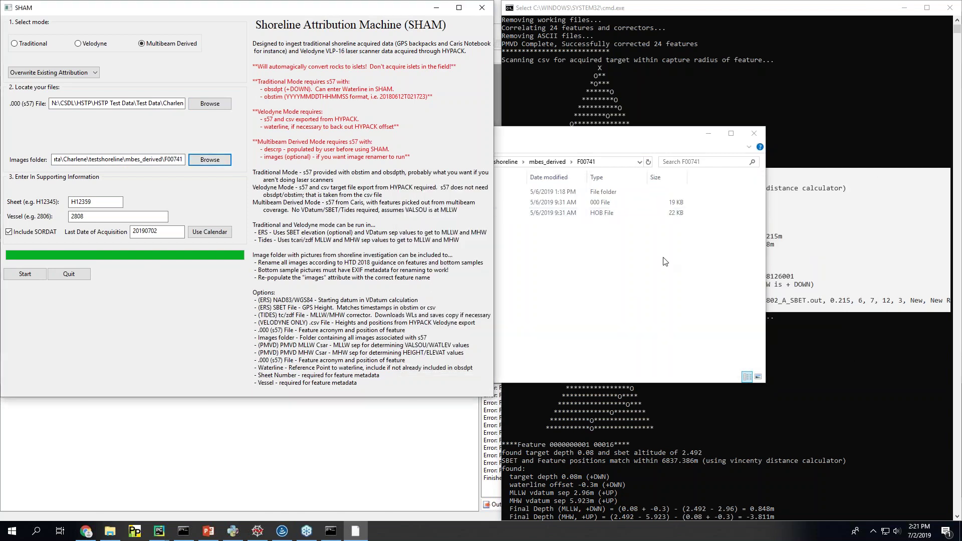
left_click(666, 262)
left_click(379, 194)
double_click(379, 193)
left_click(615, 162)
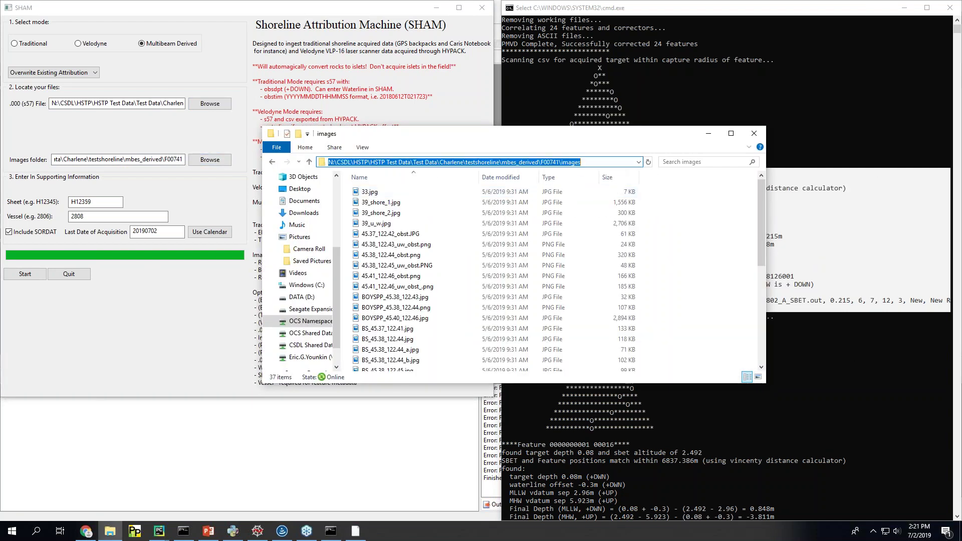
left_click(117, 181)
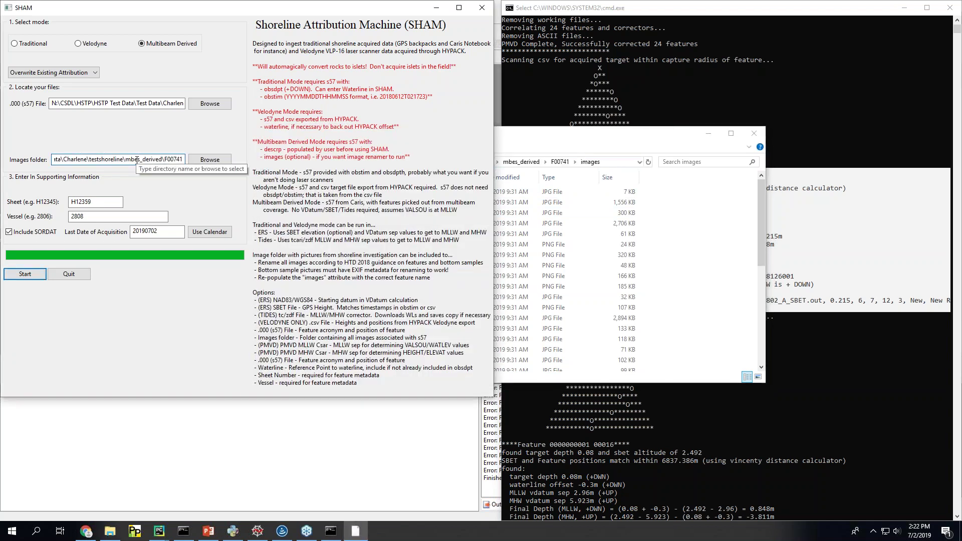
triple_click(137, 159)
key("ctrl+v")
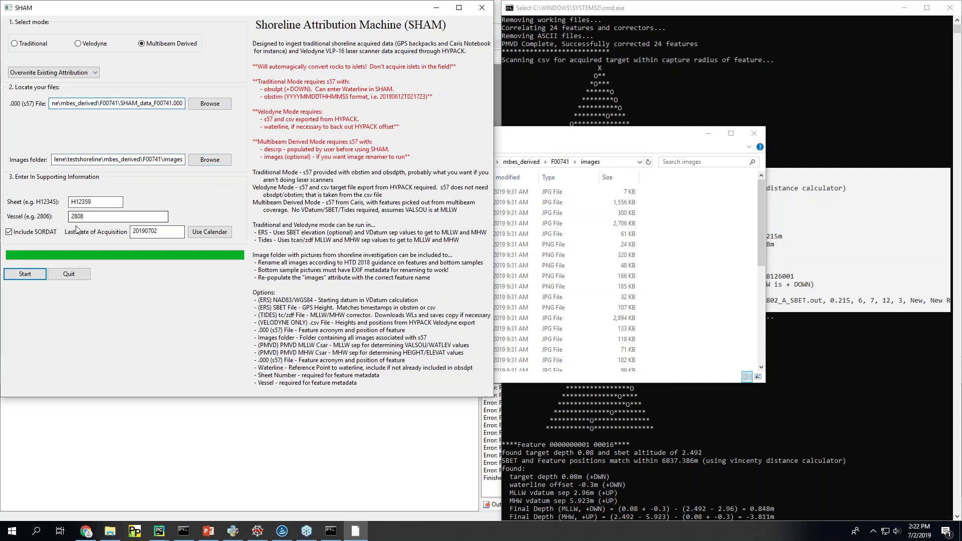
left_click(576, 196)
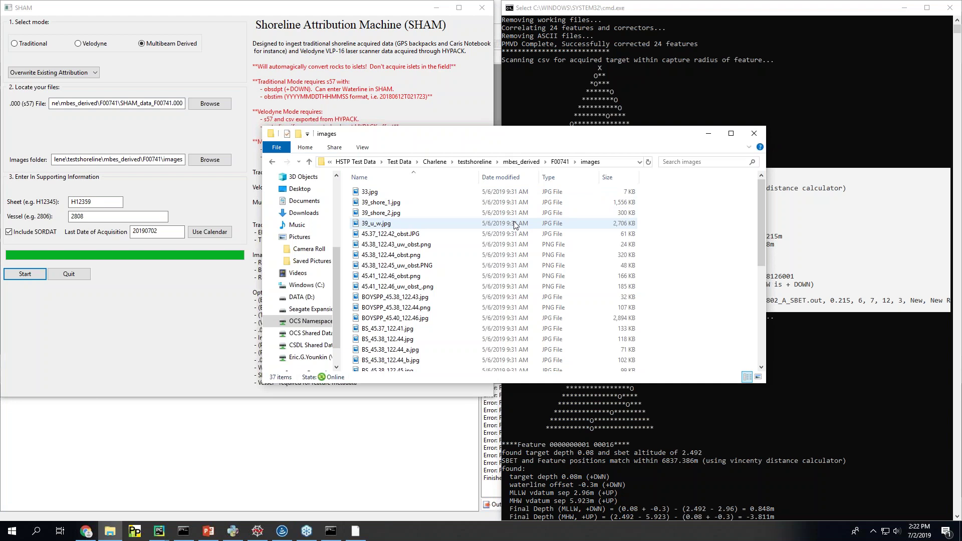
left_click_drag(510, 138, 630, 162)
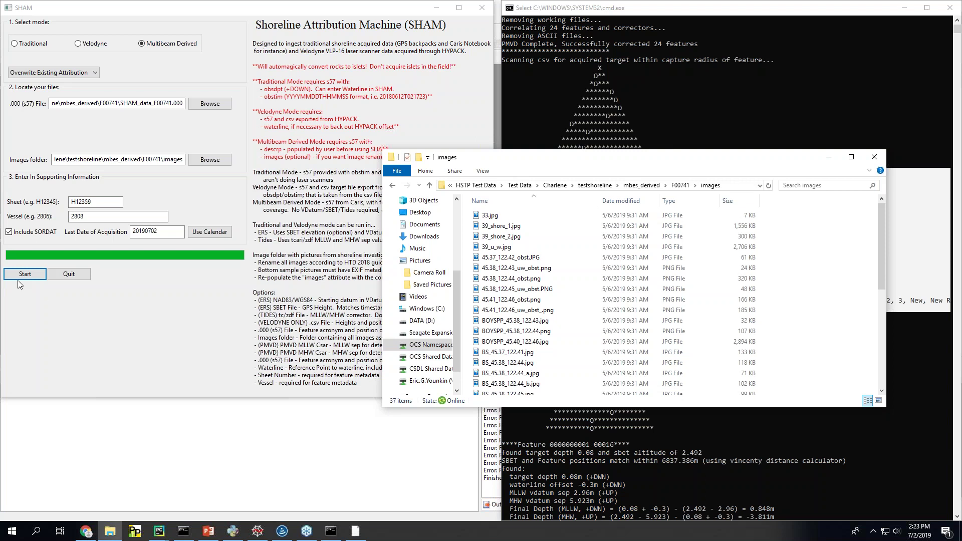
Step: Run the Multibeam Derived attribution, saving 49 features to SHAM_data_F00741_NEW.000
left_click_drag(680, 160, 711, 167)
left_click(707, 194)
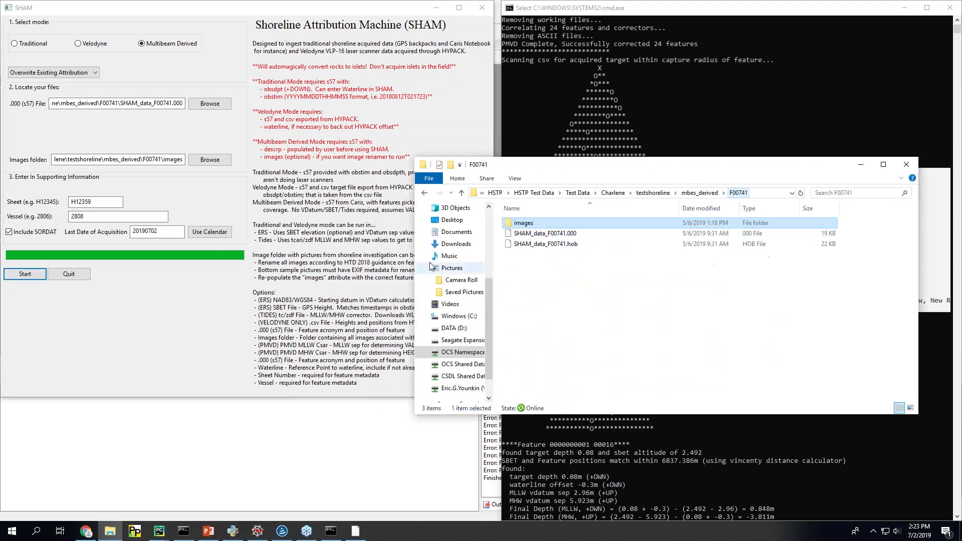
left_click_drag(642, 166, 217, 390)
left_click(24, 275)
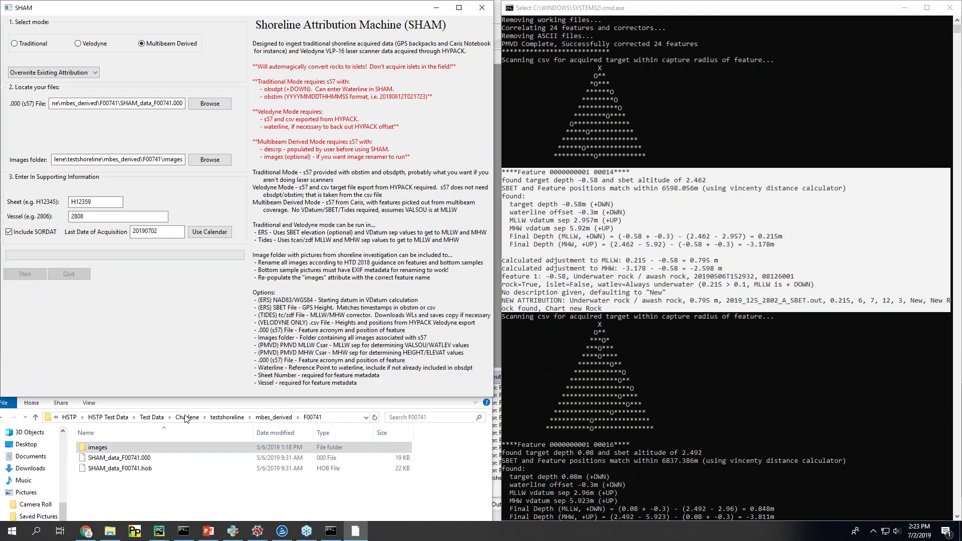
left_click(718, 363)
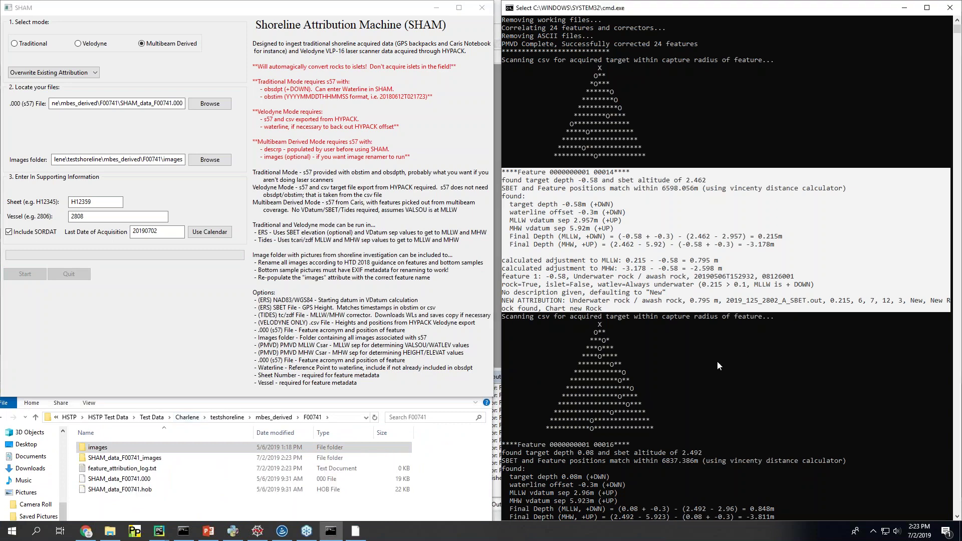
right_click(717, 361)
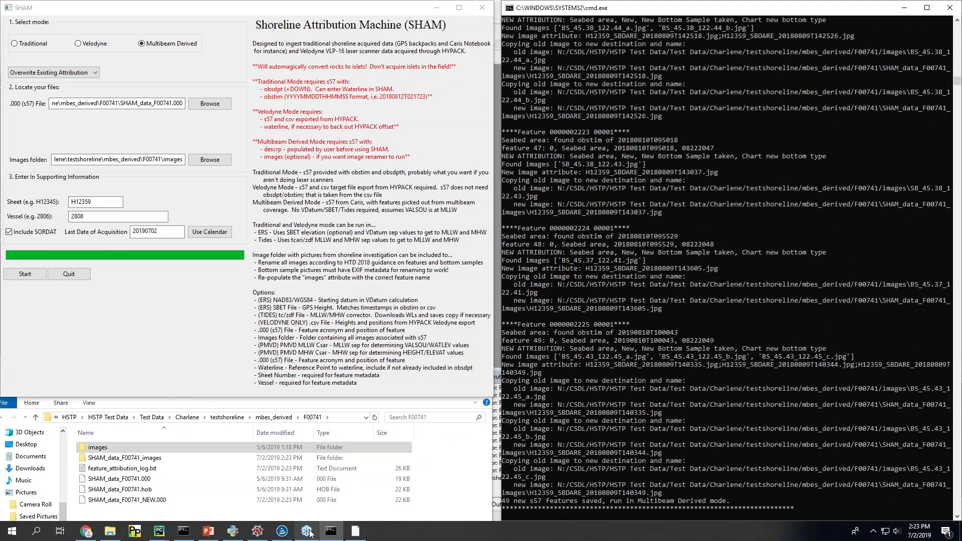
left_click(284, 535)
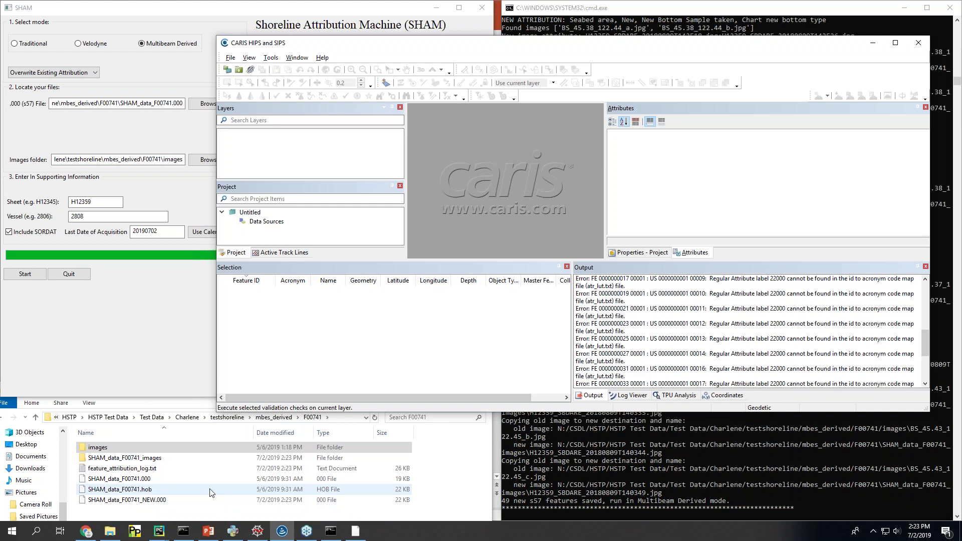
Step: Load SHAM_data_F00741_NEW.000 into CARIS with the NOAA Profile Version 2019 catalogue, window maximized
double_click(142, 500)
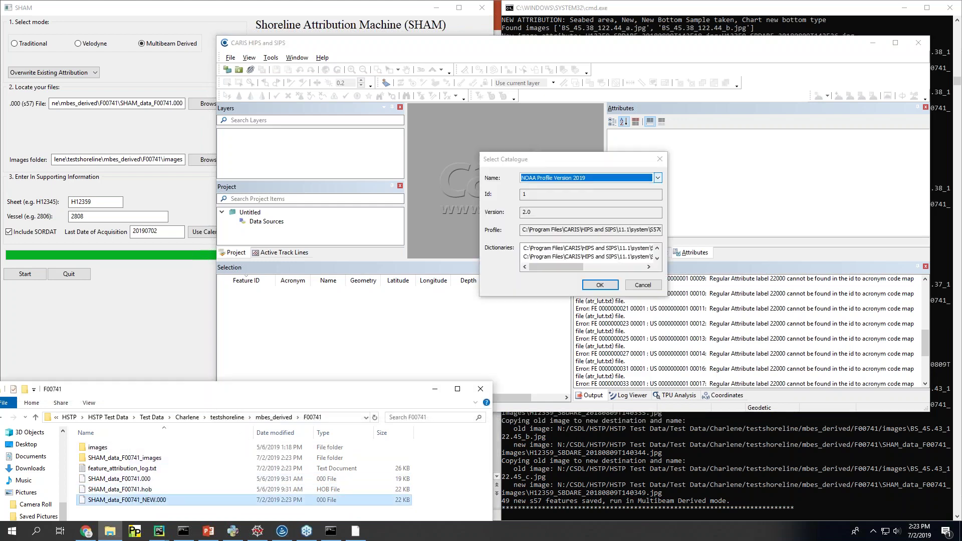
left_click(600, 285)
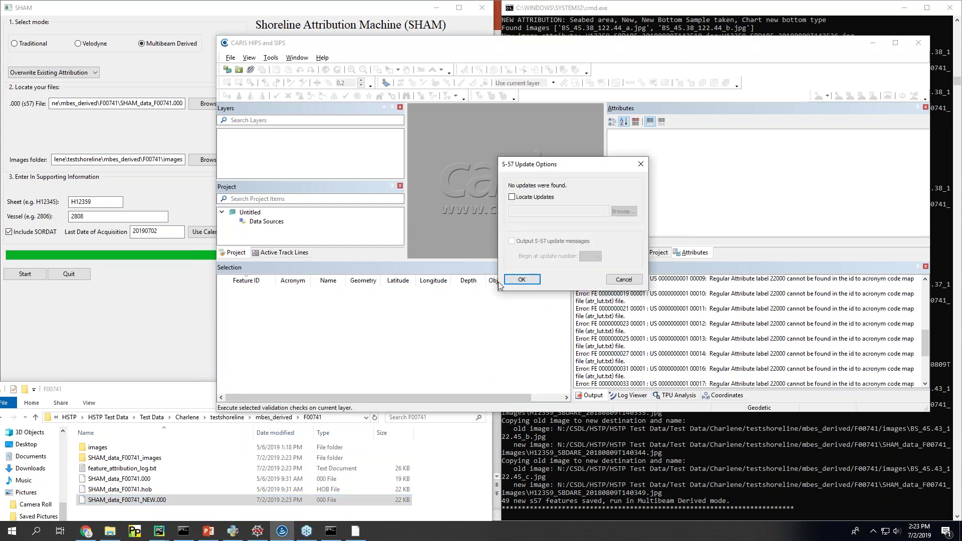
left_click(521, 279)
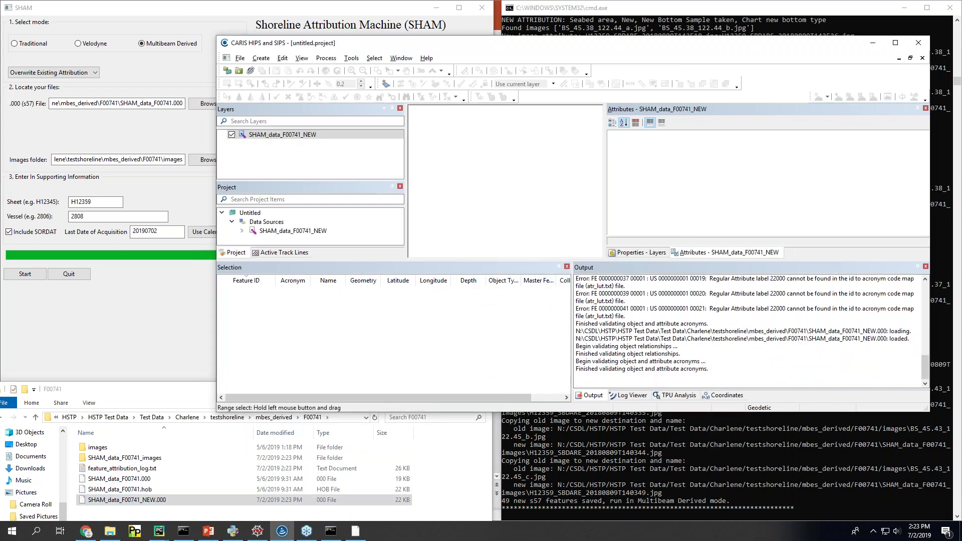
left_click(896, 43)
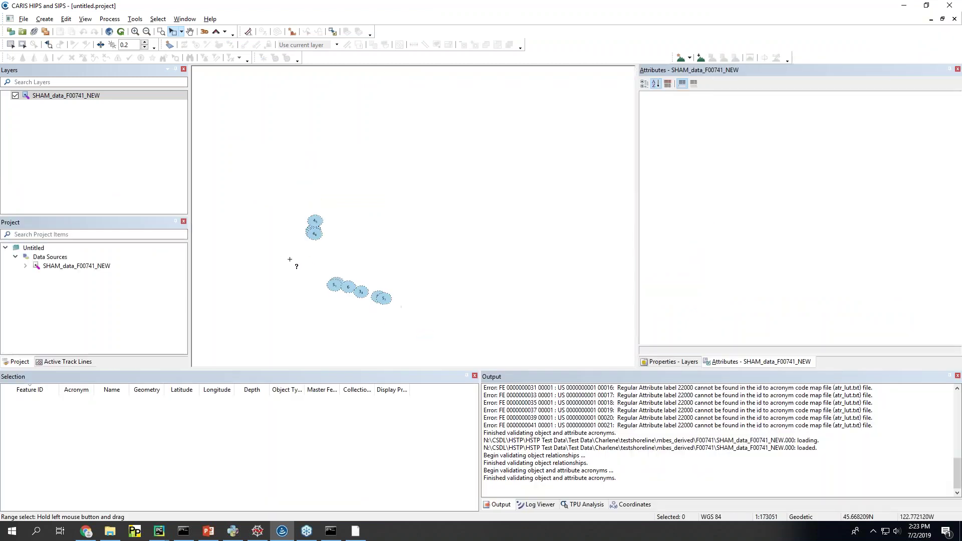
Step: Select the loaded features and review the obstruction's attributes: 6.0 m sounding, always submerged
left_click_drag(248, 181, 438, 336)
left_click(89, 425)
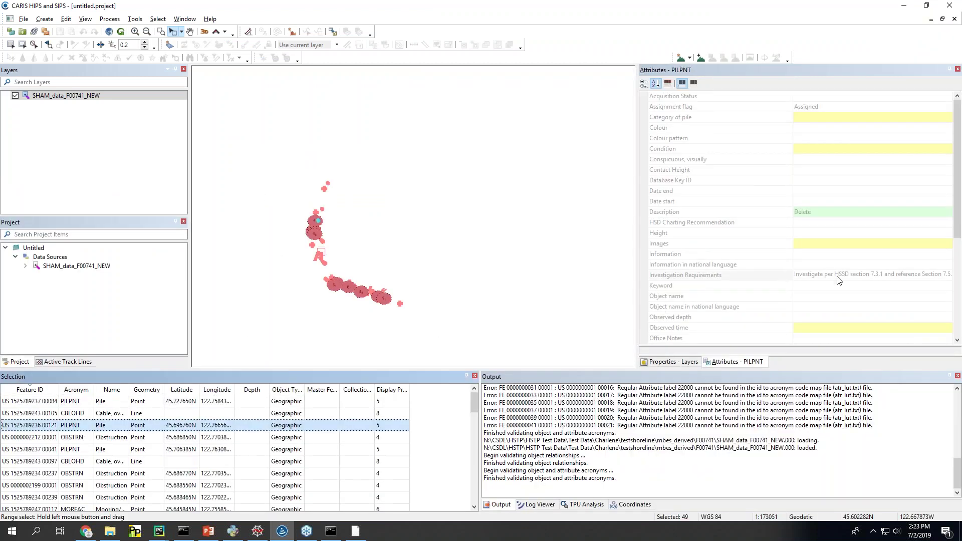
left_click(331, 531)
left_click(338, 4)
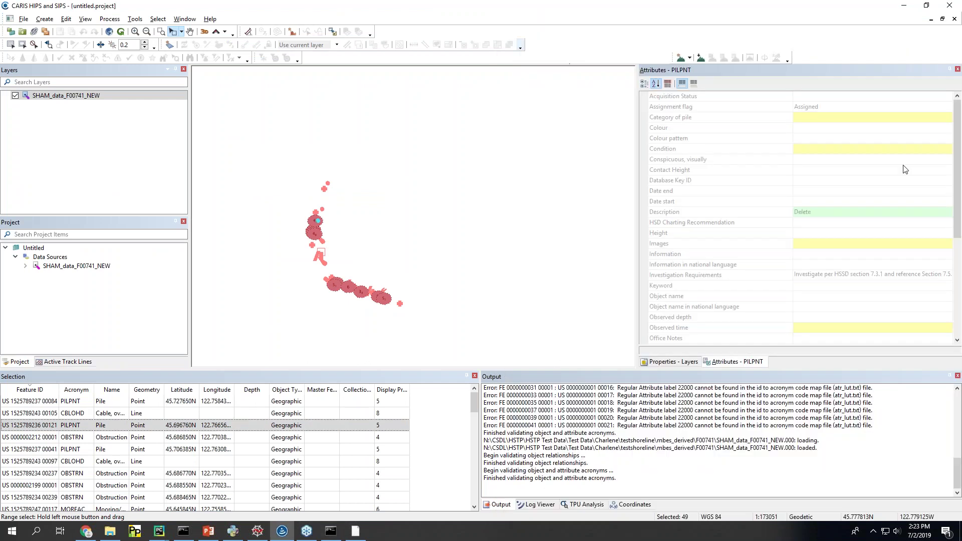
left_click_drag(958, 195, 958, 295)
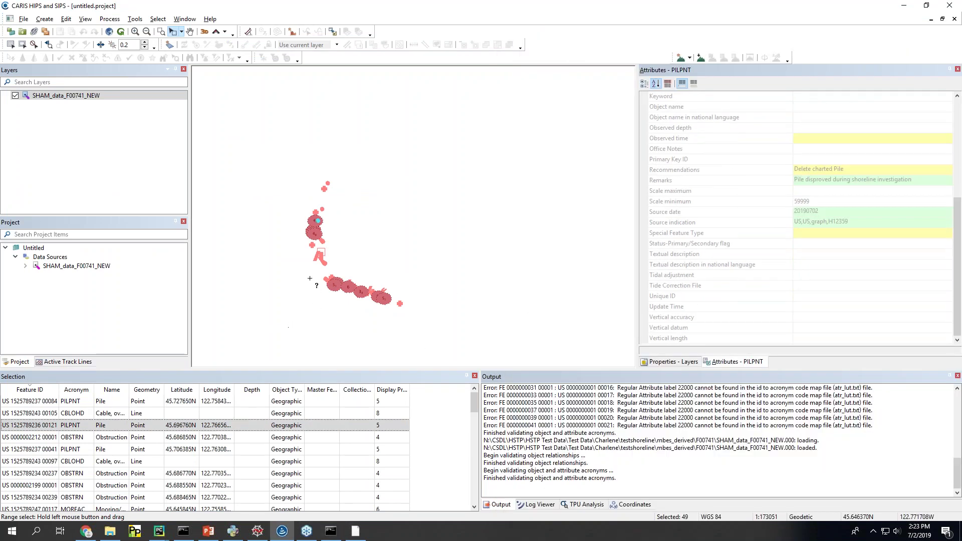
left_click_drag(303, 271, 355, 296)
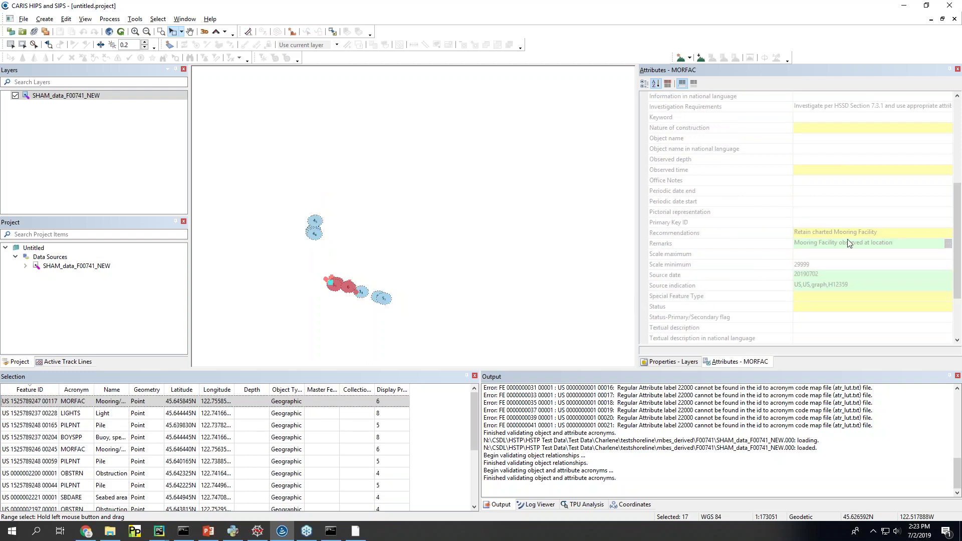
scroll(714, 241, "down", 3)
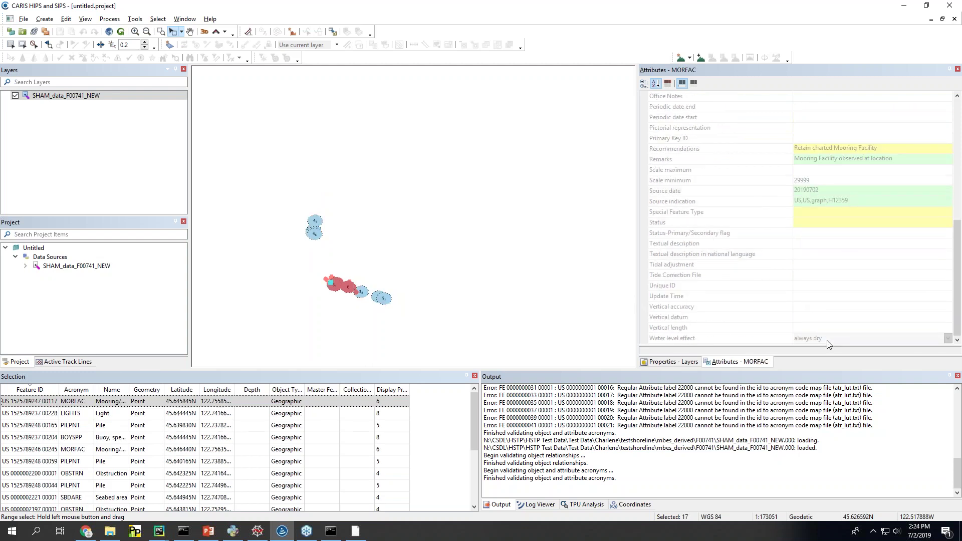
left_click(348, 289)
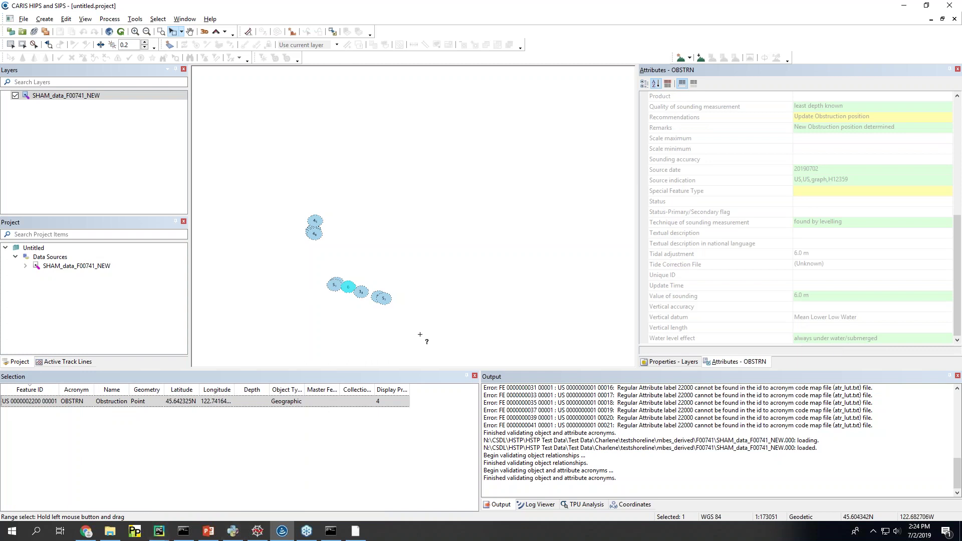
Step: On slide 3, add a closing quote after 'Covers/Uncover' in the WATLEV note
left_click(205, 532)
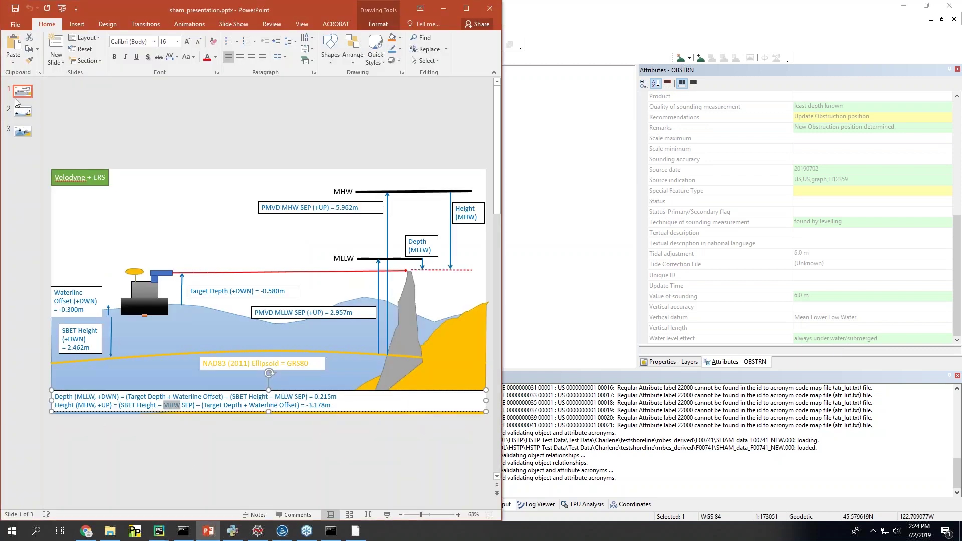
left_click(22, 133)
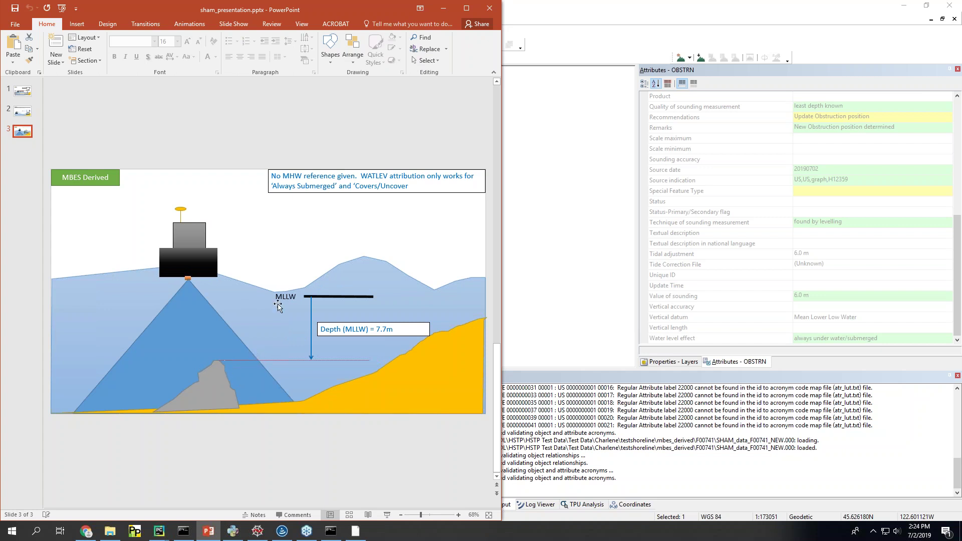
left_click_drag(361, 177, 409, 187)
left_click(428, 188)
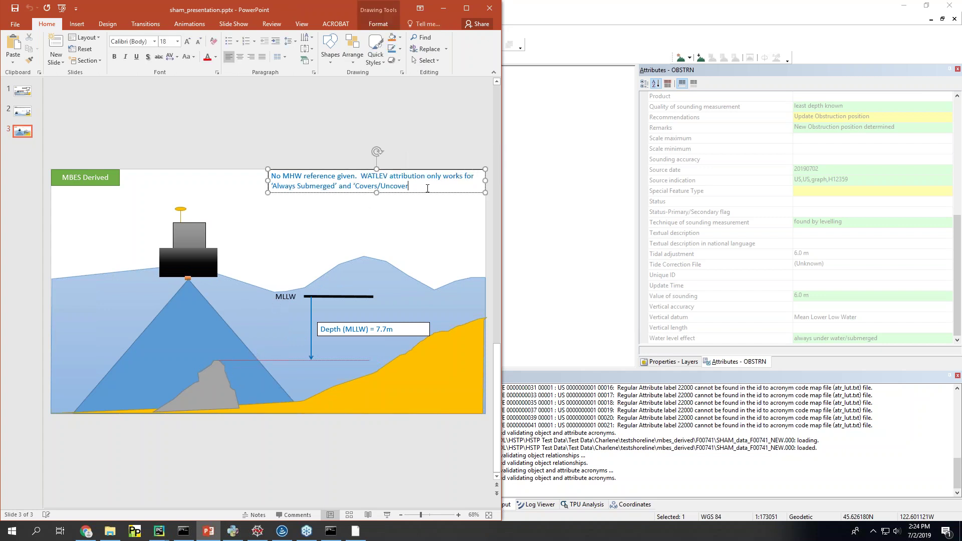
type("'")
Step: Select the obstruction, check its Water level effect, and scroll up to its H12359 image name
left_click(565, 19)
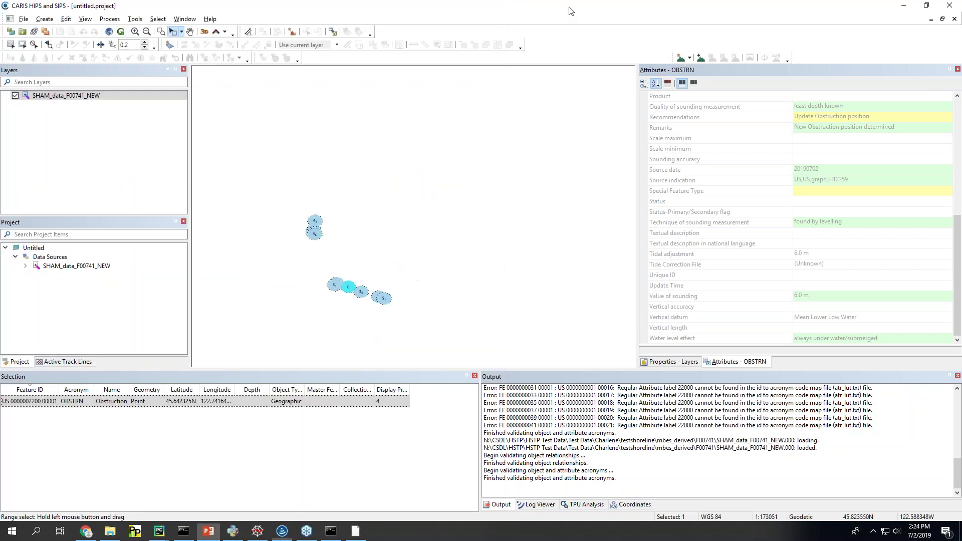
left_click(347, 285)
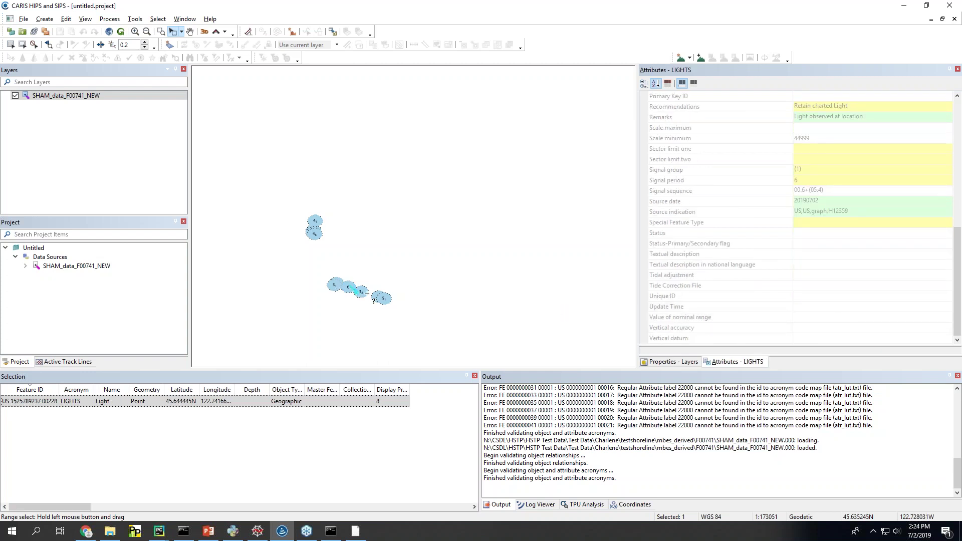
left_click(382, 298)
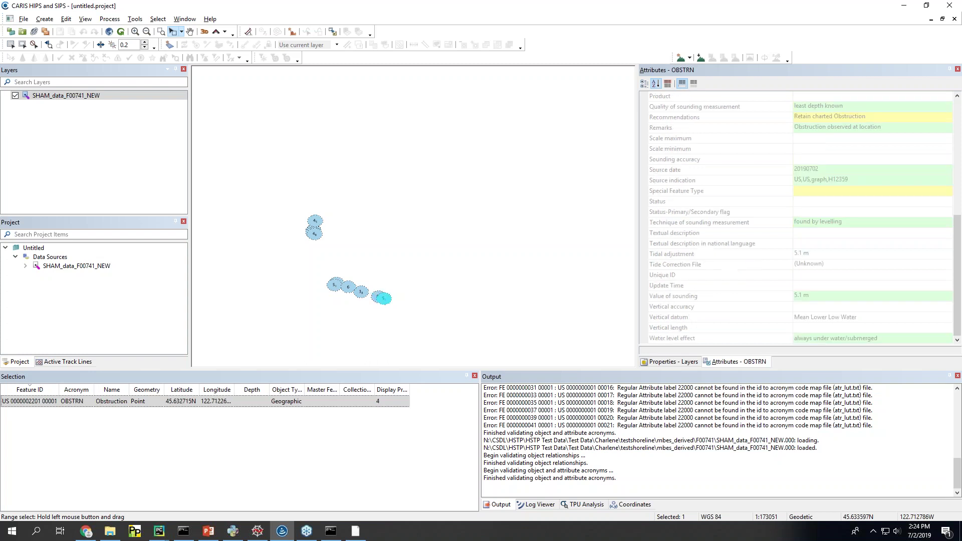
left_click(842, 337)
left_click(782, 341)
scroll(697, 320, "up", 4)
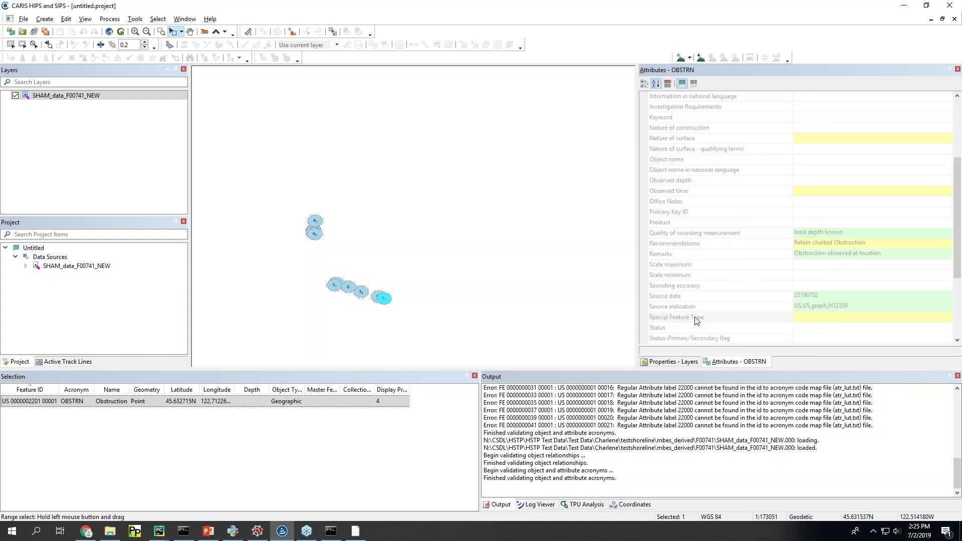
scroll(697, 321, "up", 4)
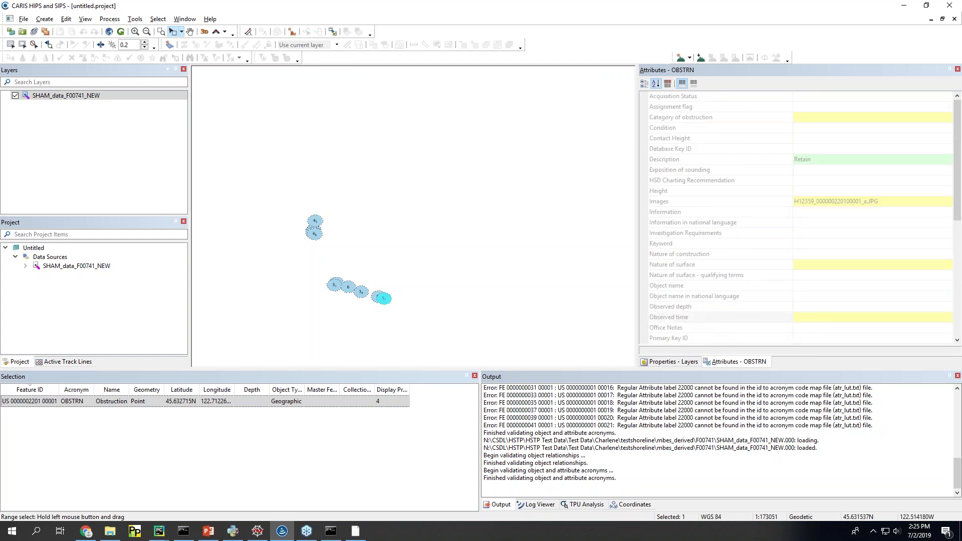
Step: Drag SHAM_data_F00741.000 onto the CARIS map, accepting the catalogue and S-57 update dialogs
left_click(110, 532)
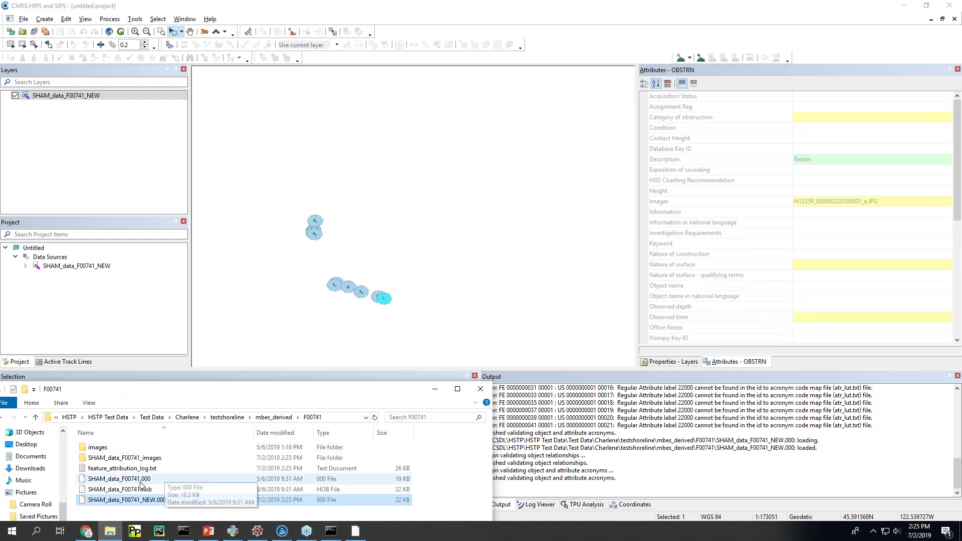
left_click_drag(141, 485, 456, 241)
left_click(509, 319)
left_click(425, 316)
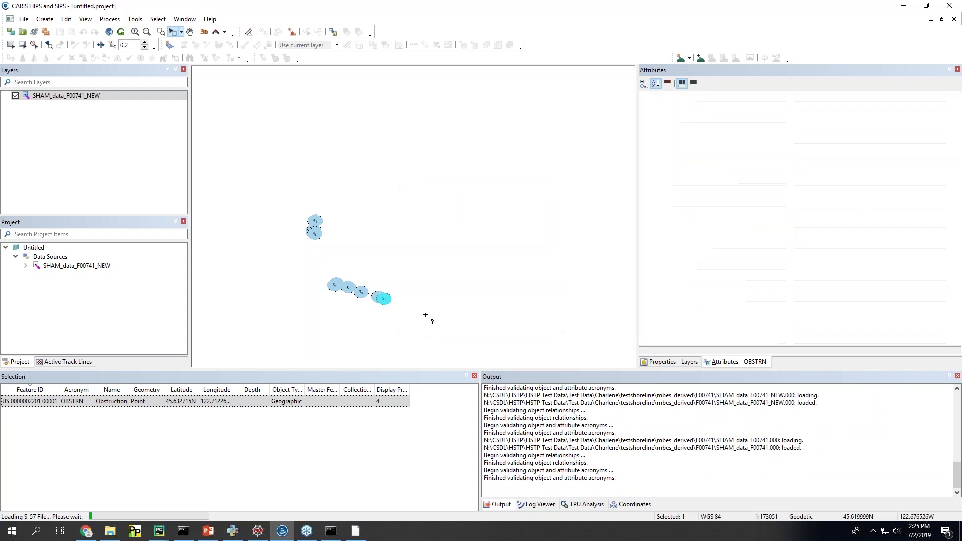
Step: Select the obstruction in the original layer, then in the NEW layer, to compare them
scroll(426, 315, "up", 6)
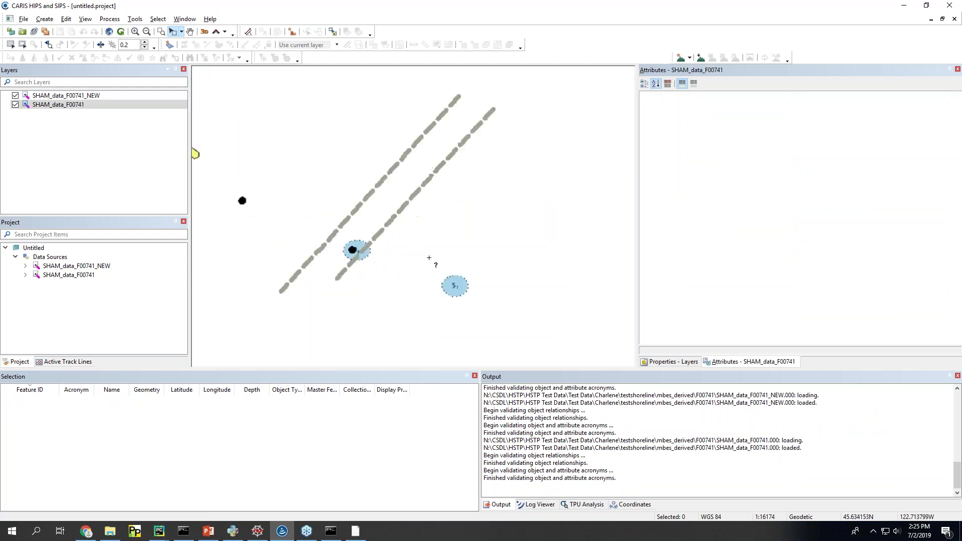
left_click(454, 286)
scroll(351, 286, "up", 2)
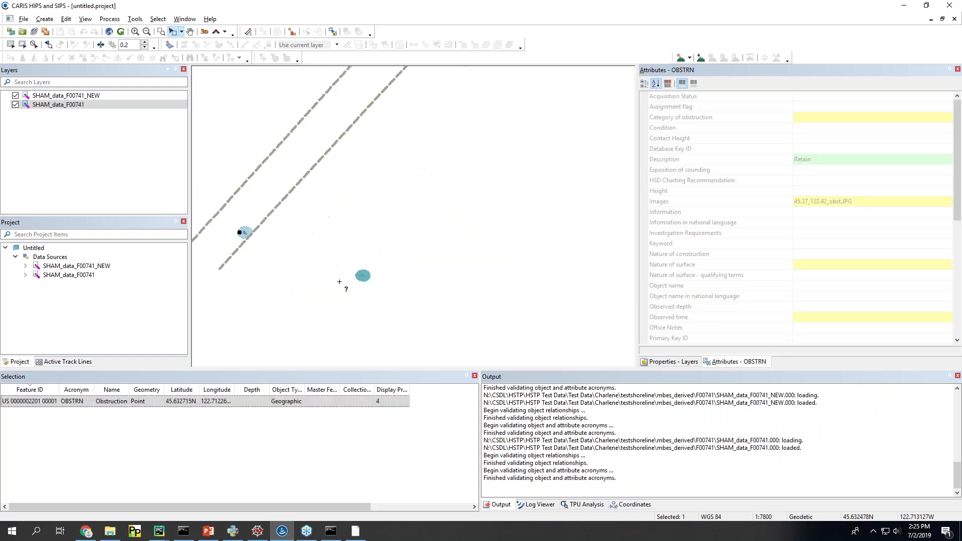
scroll(340, 282, "up", 2)
left_click(95, 106)
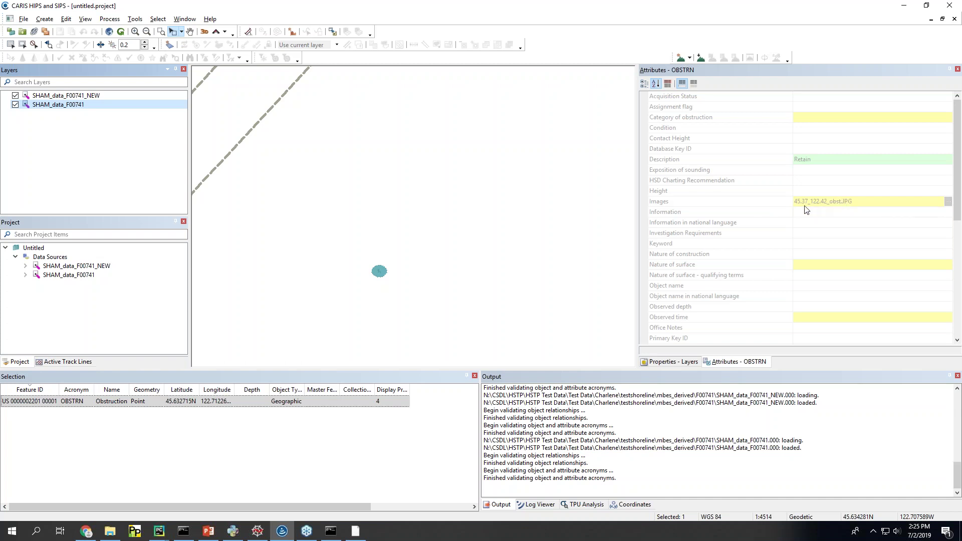
left_click(47, 98)
left_click_drag(320, 238, 413, 287)
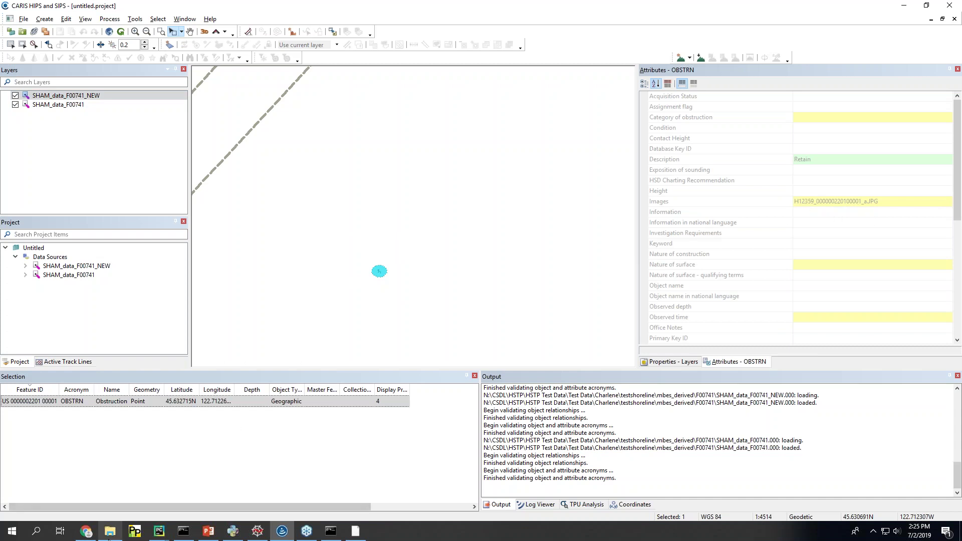
left_click(125, 479)
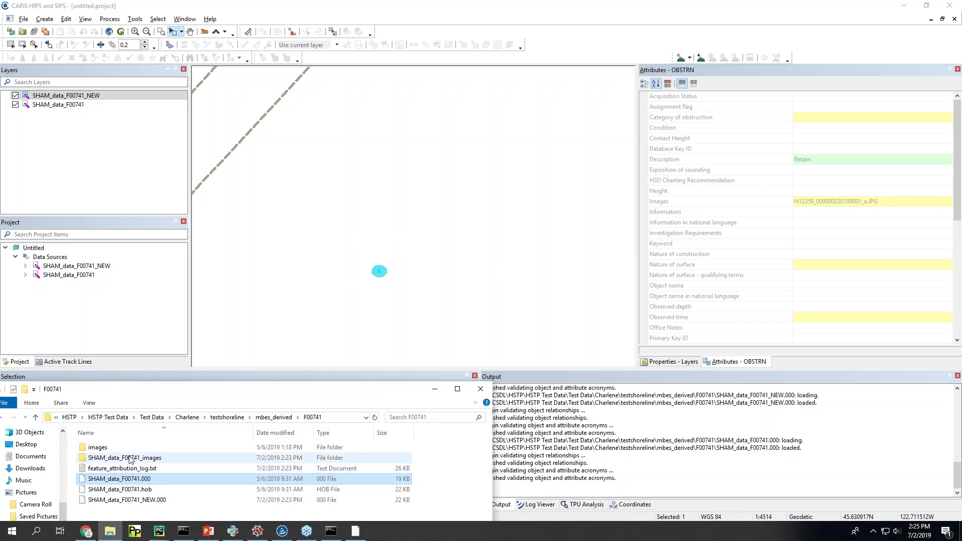
Step: Review the 35 renamed H12359 images in the SHAM_data_F00741_images folder
left_click_drag(235, 390, 454, 148)
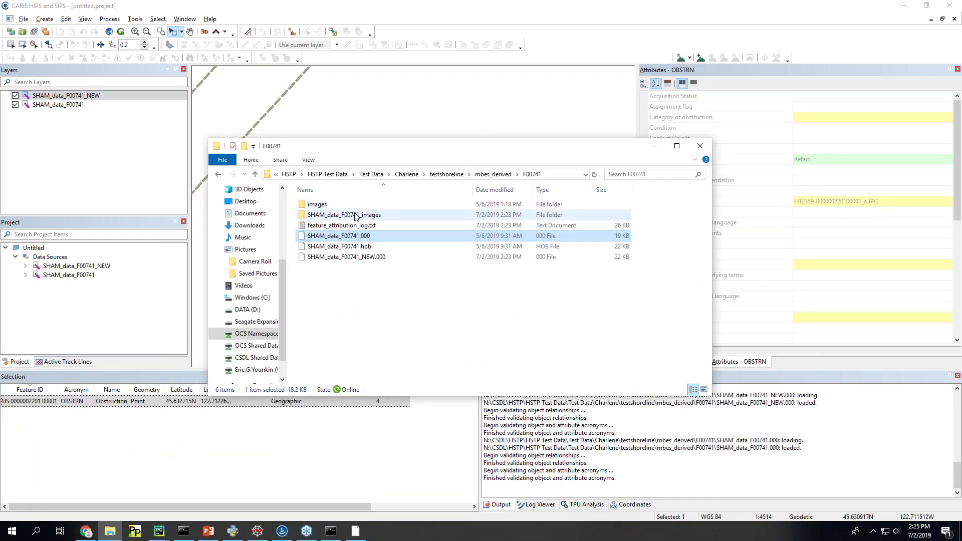
double_click(318, 205)
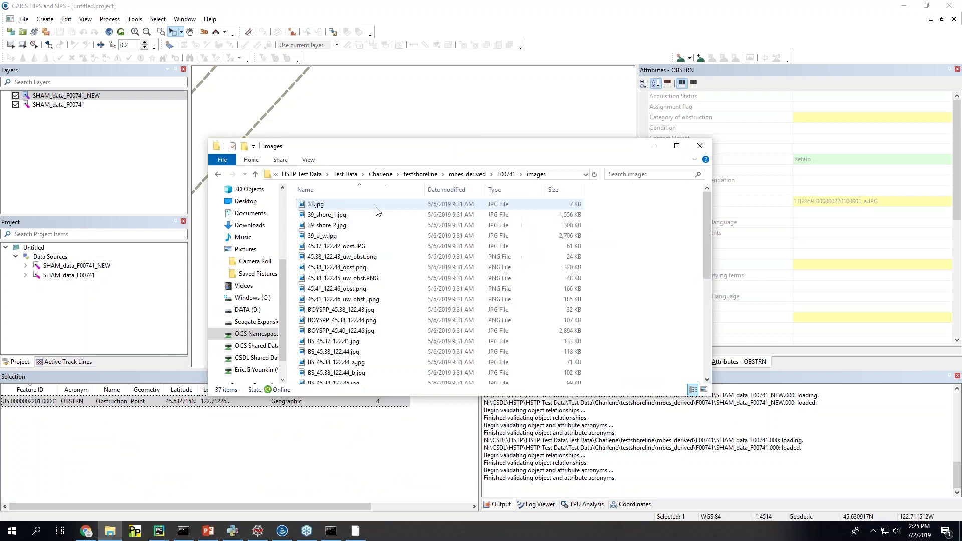
left_click(505, 177)
double_click(341, 214)
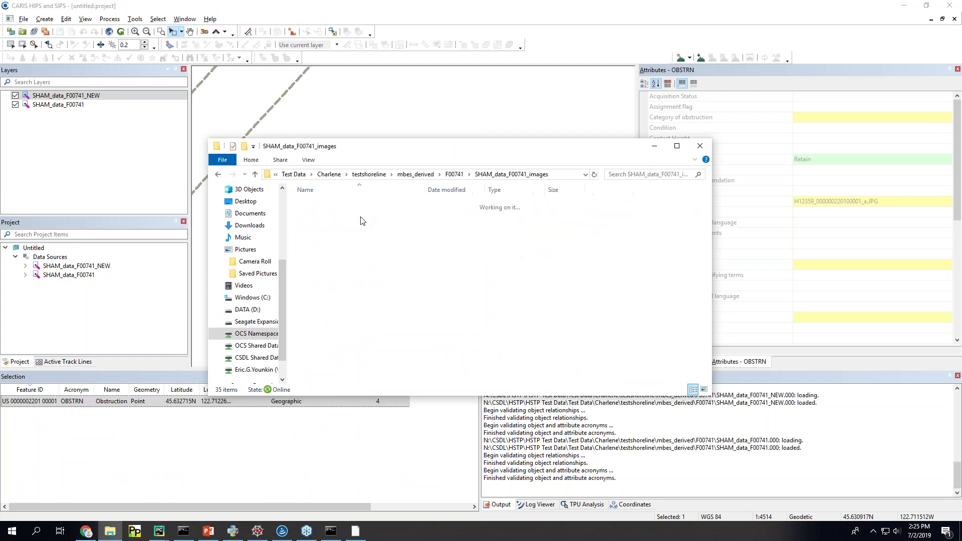
scroll(380, 323, "down", 4)
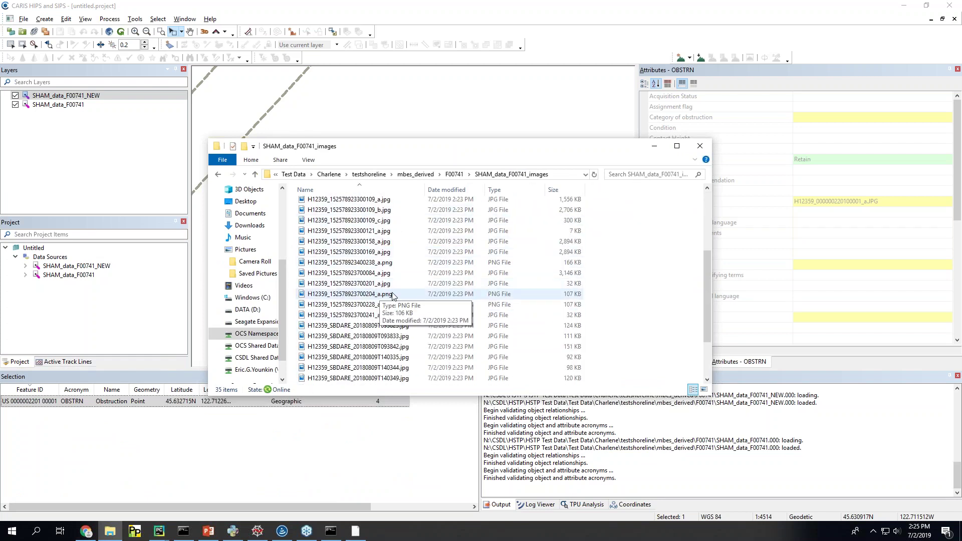
scroll(364, 335, "down", 2)
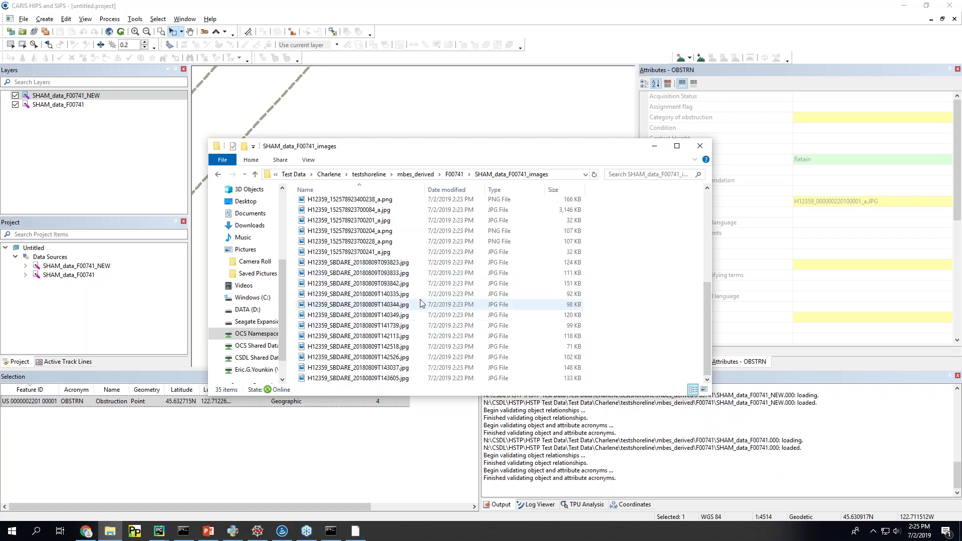
Step: Minimize Explorer and toggle between the SHAM_data_F00741 and SHAM_data_F00741_NEW layers in CARIS
left_click(651, 148)
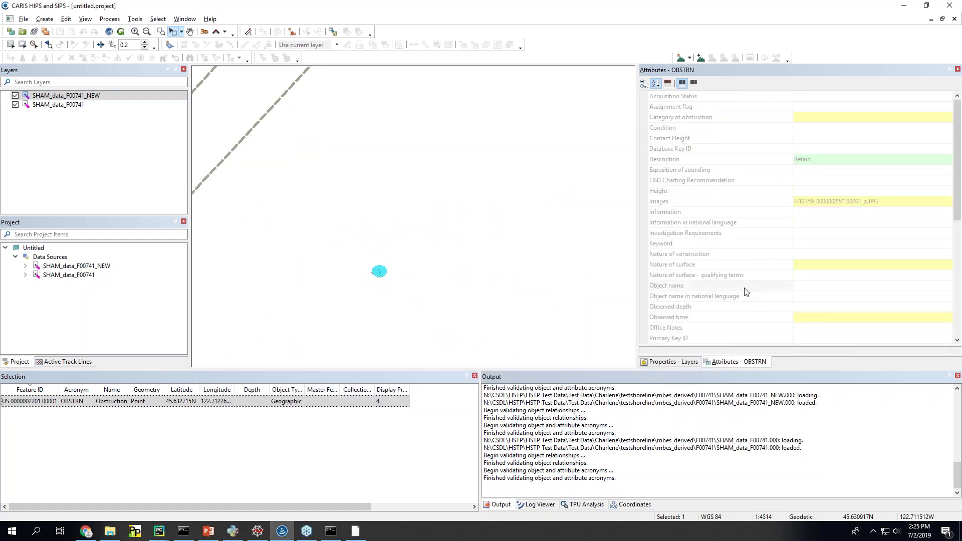
left_click(82, 105)
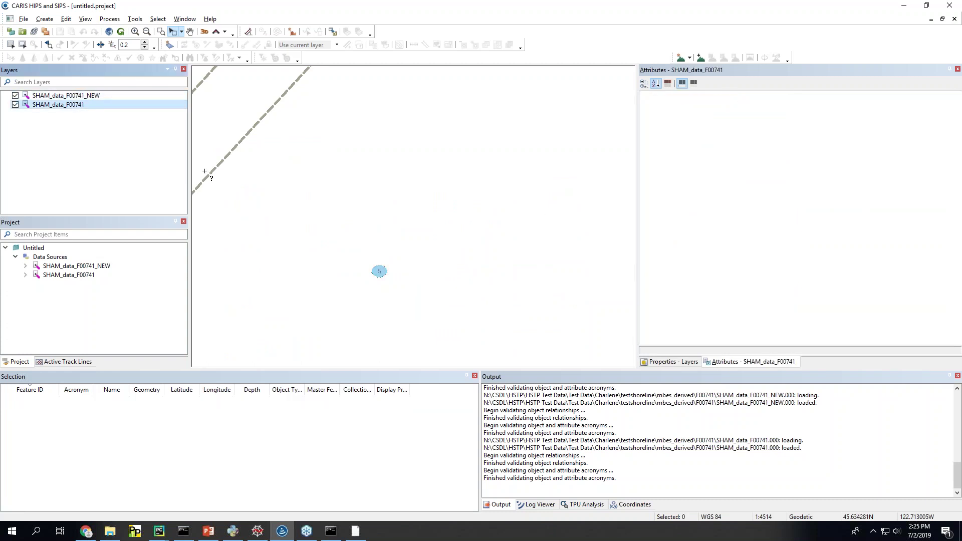
left_click(80, 104)
left_click(80, 95)
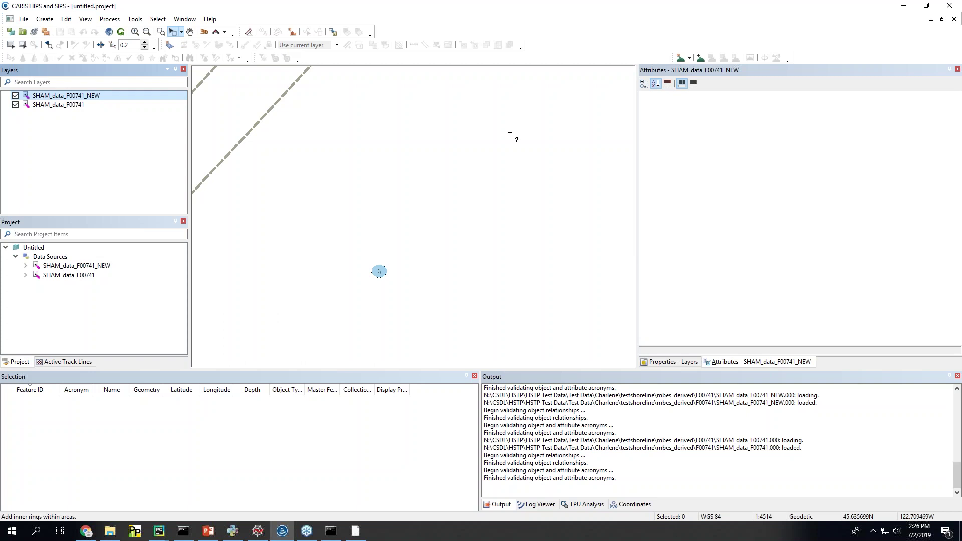
Step: Bring SHAM forward with its console showing 49 new s57 features saved
left_click(356, 531)
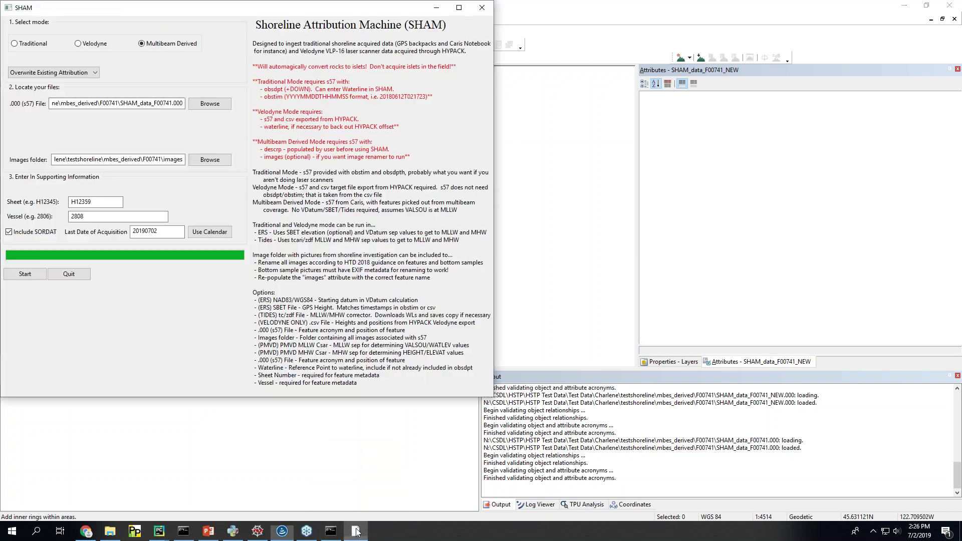
left_click(323, 535)
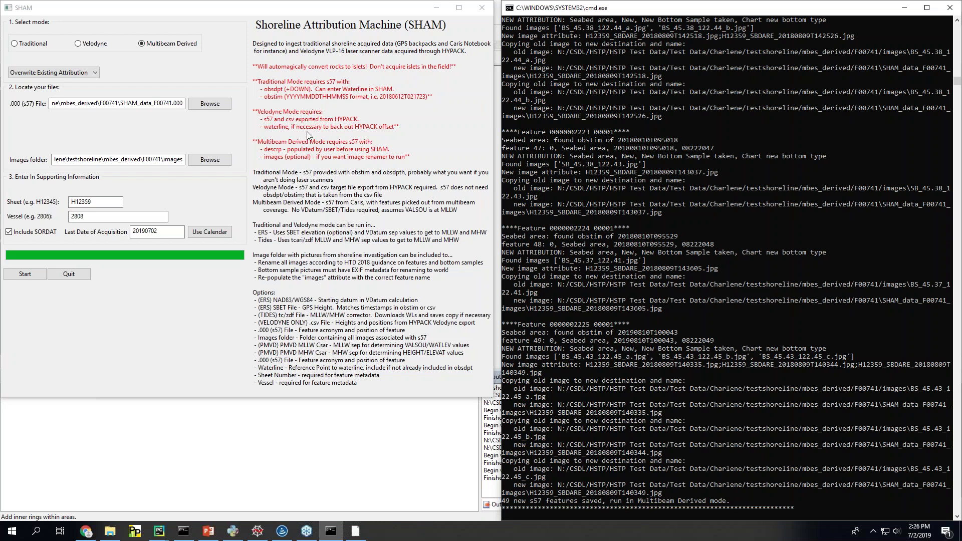
Step: Switch SHAM to Velodyne mode
left_click(282, 154)
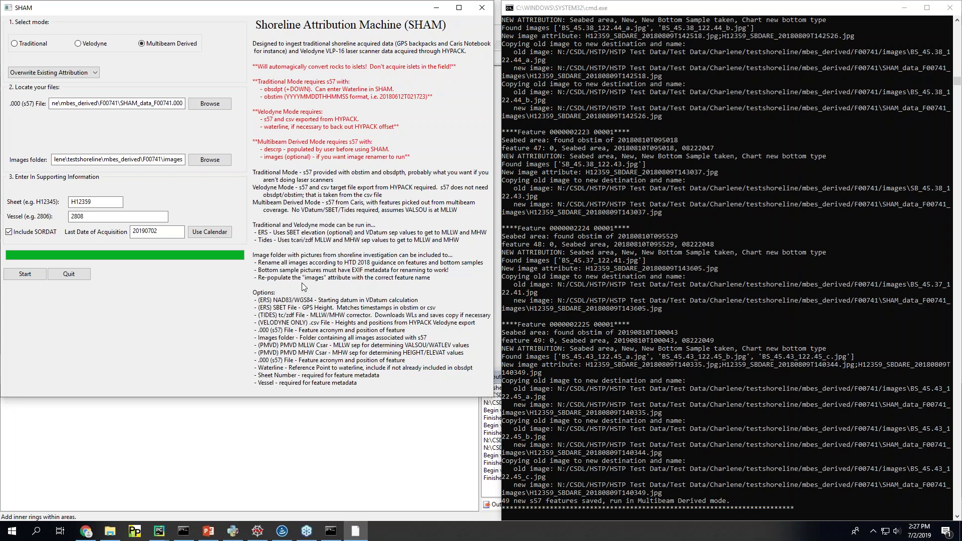
left_click(106, 46)
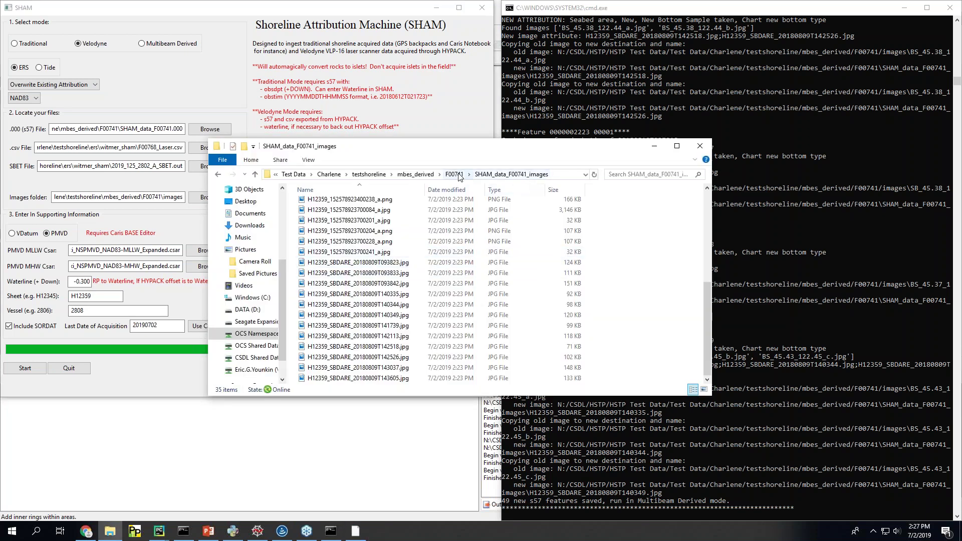
Step: Navigate File Explorer back into the F00741 folder and reposition the window
left_click(460, 176)
left_click(440, 176)
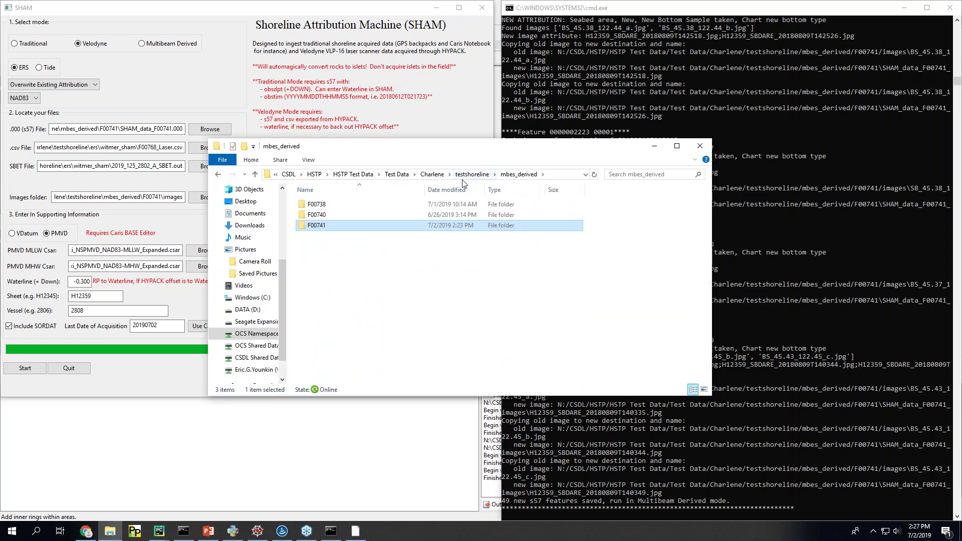
double_click(346, 227)
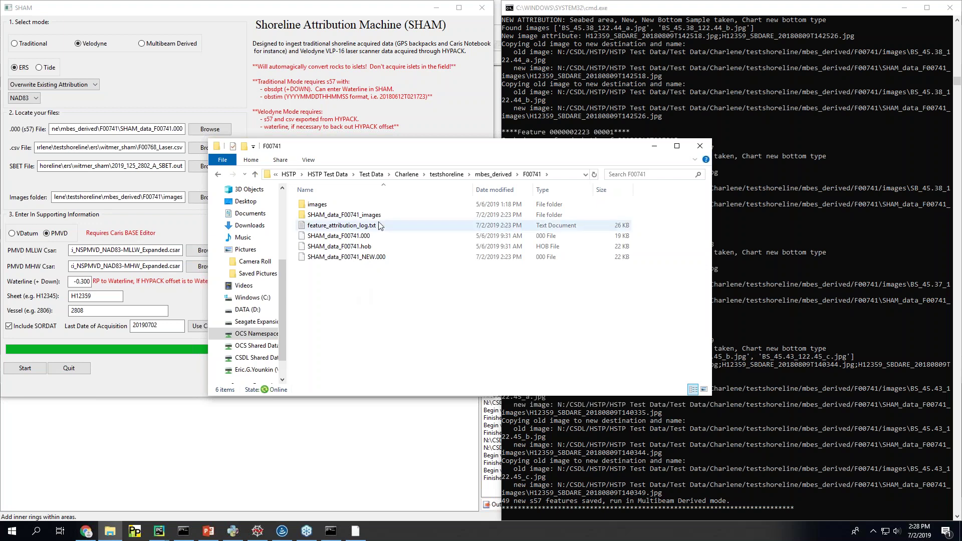
left_click_drag(541, 149, 614, 155)
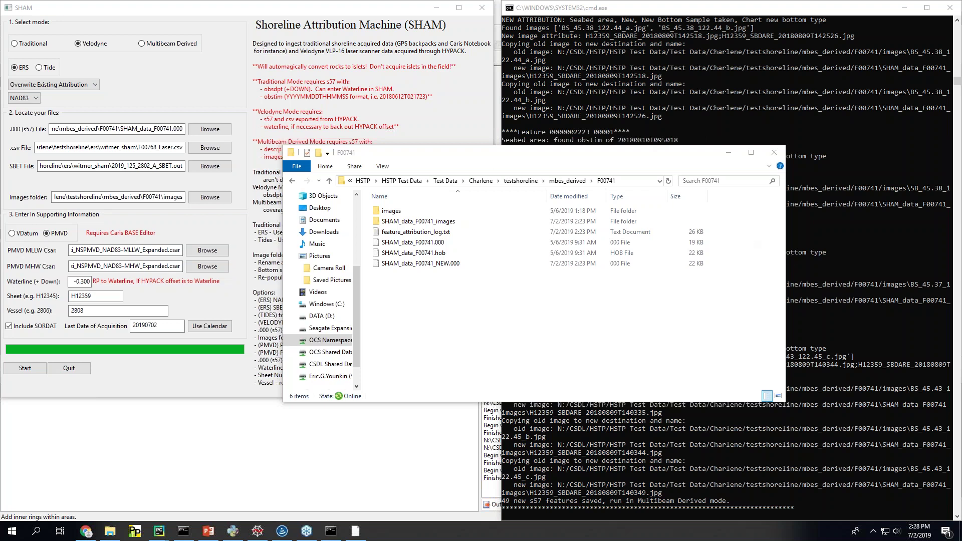
Step: Launch Notepad and type the contact's e-mail address
key("super")
type("note")
key("Return")
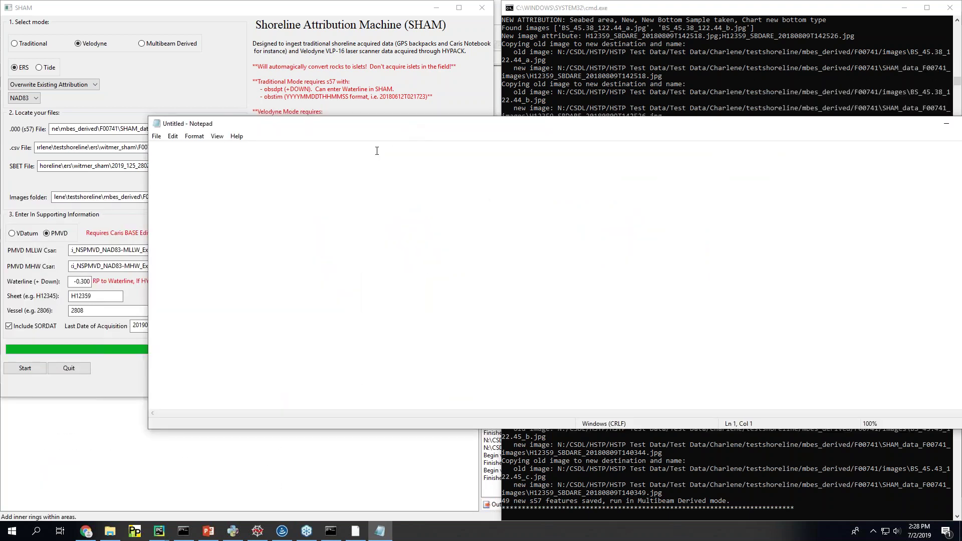
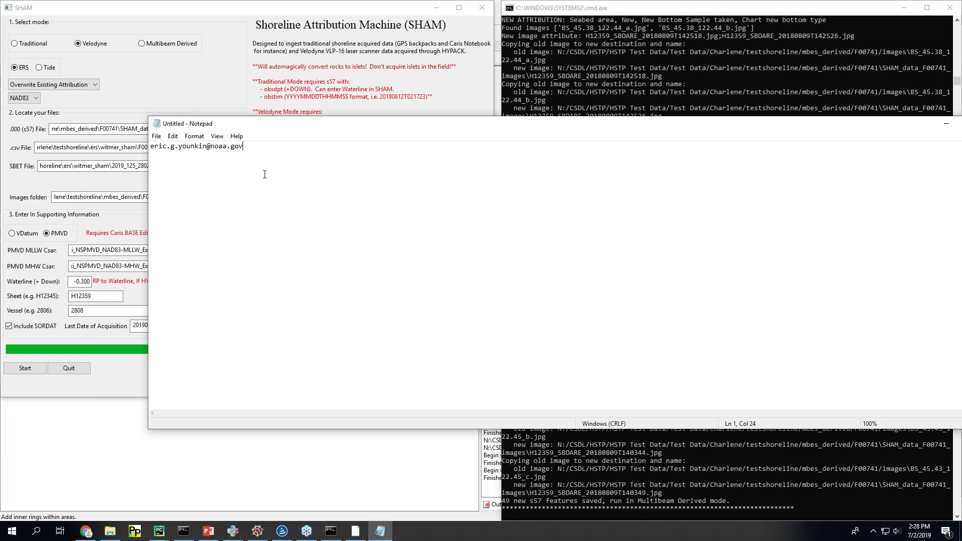